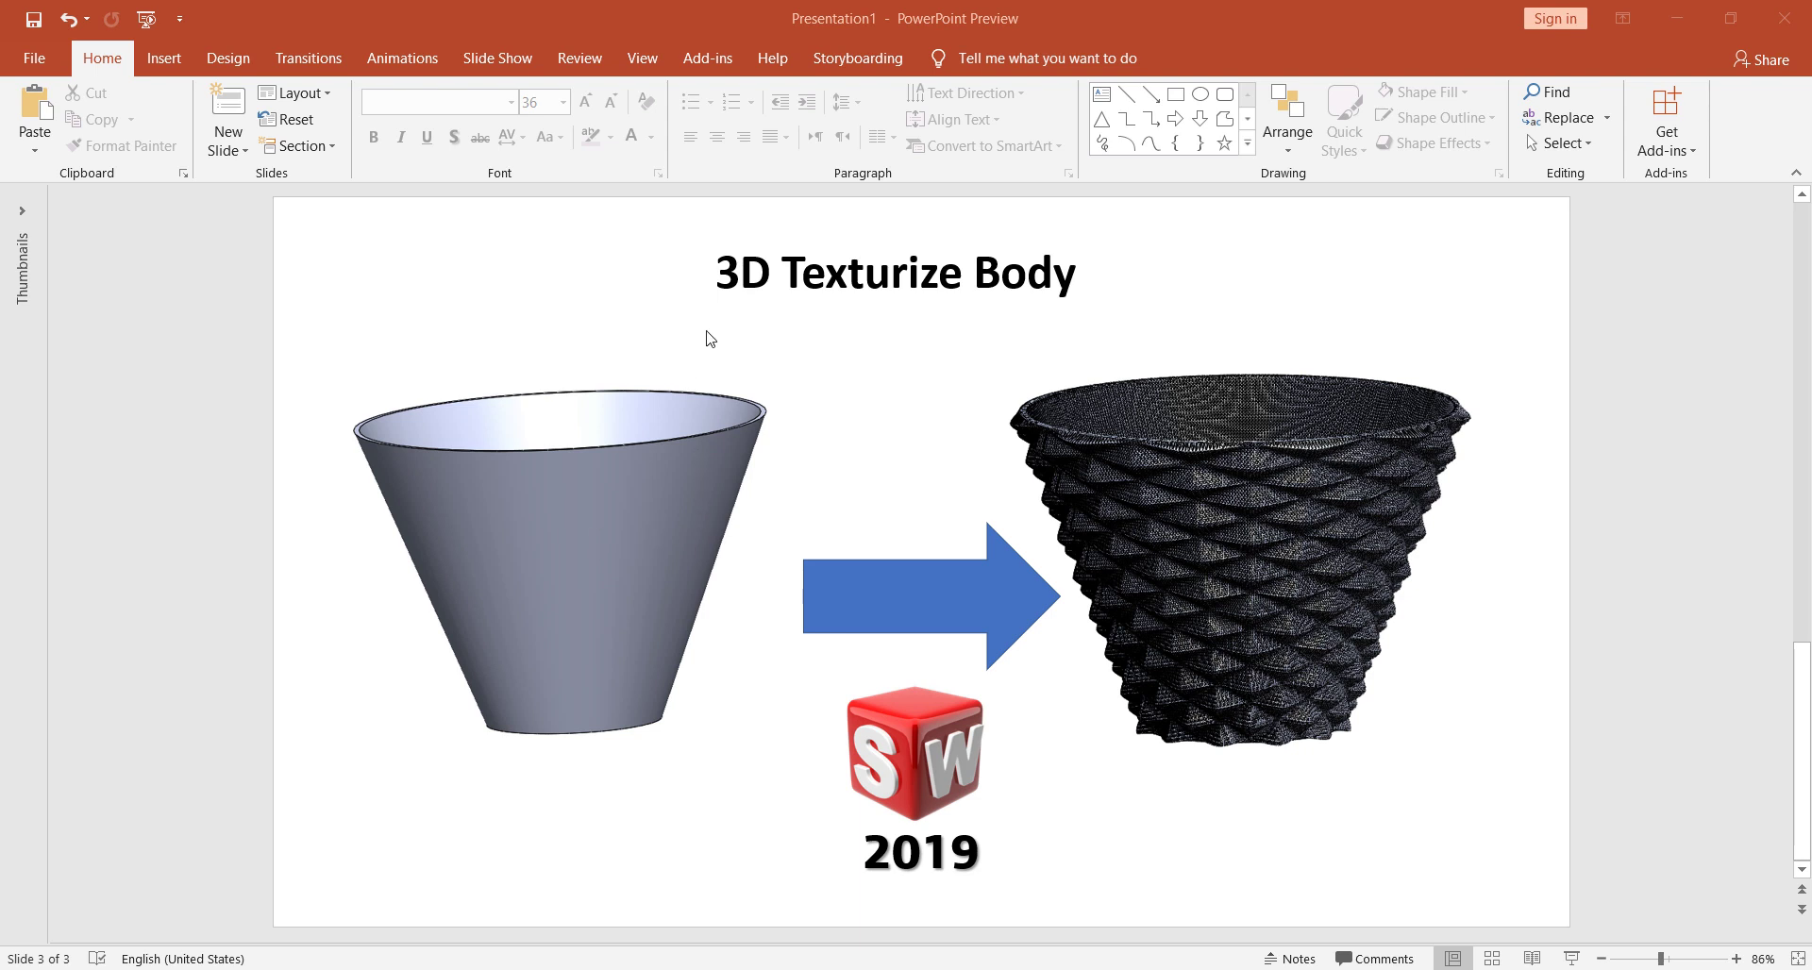
Step: Tilt the cone to an angled view and bring up the Appearances, Scenes, and Decals library
left_click(740, 276)
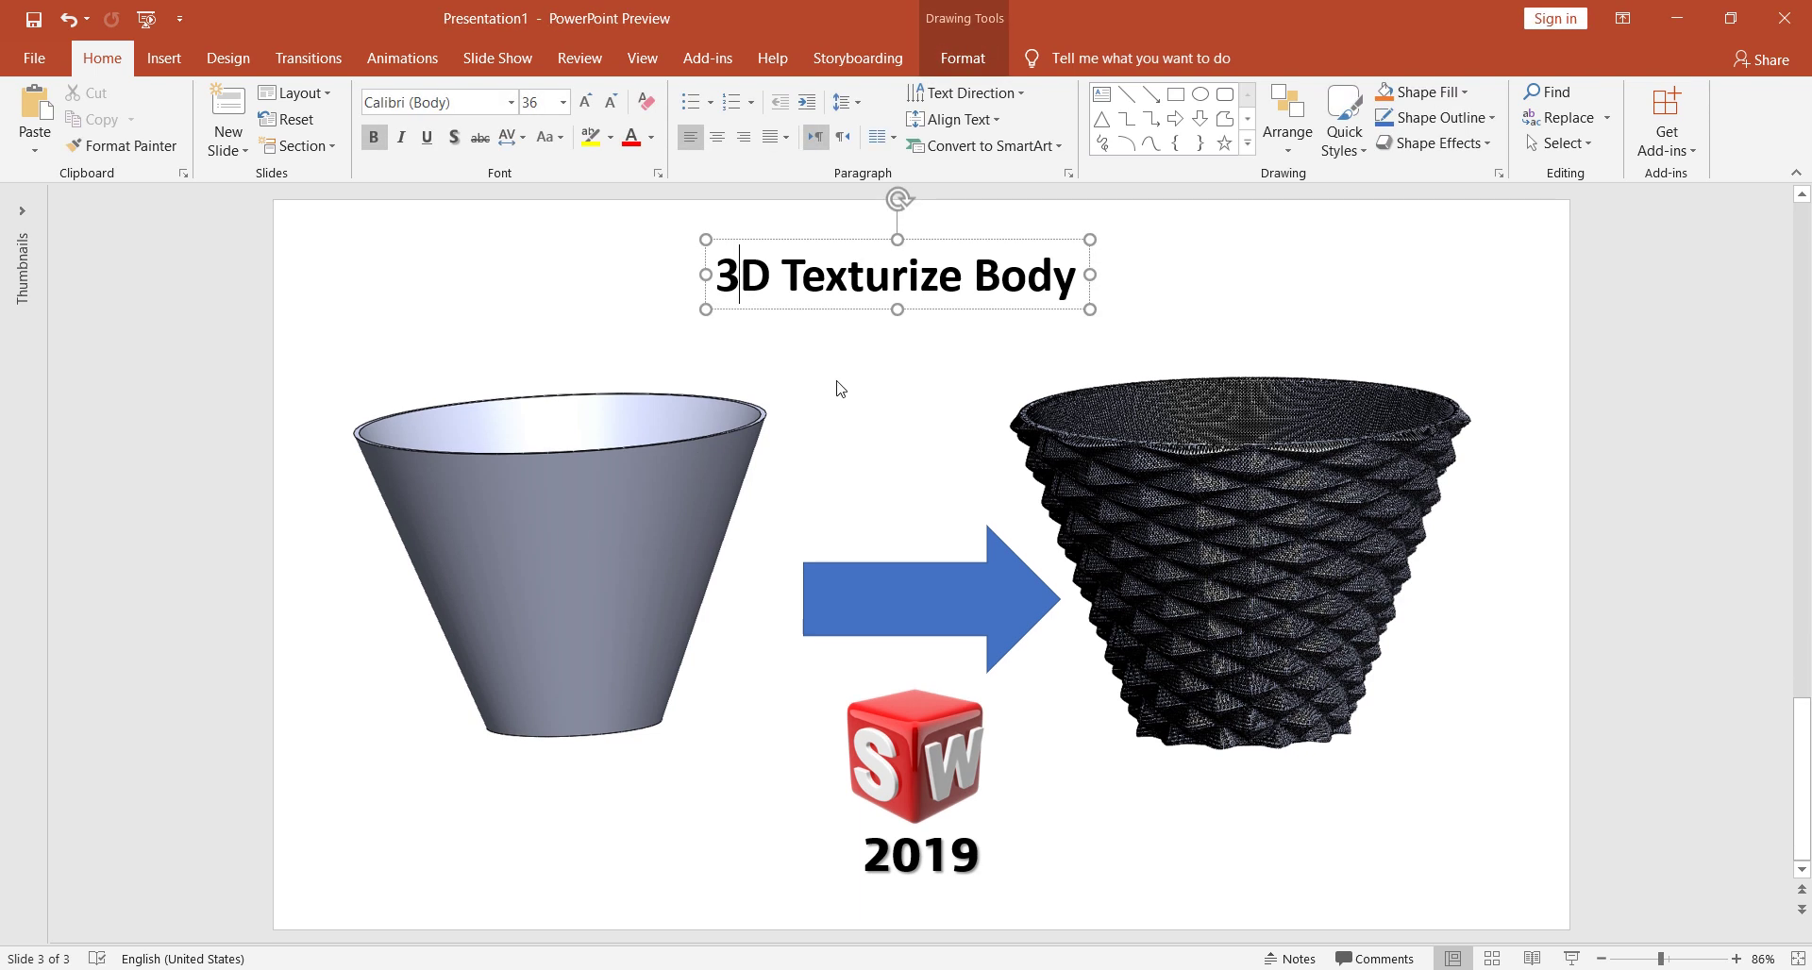
left_click(811, 443)
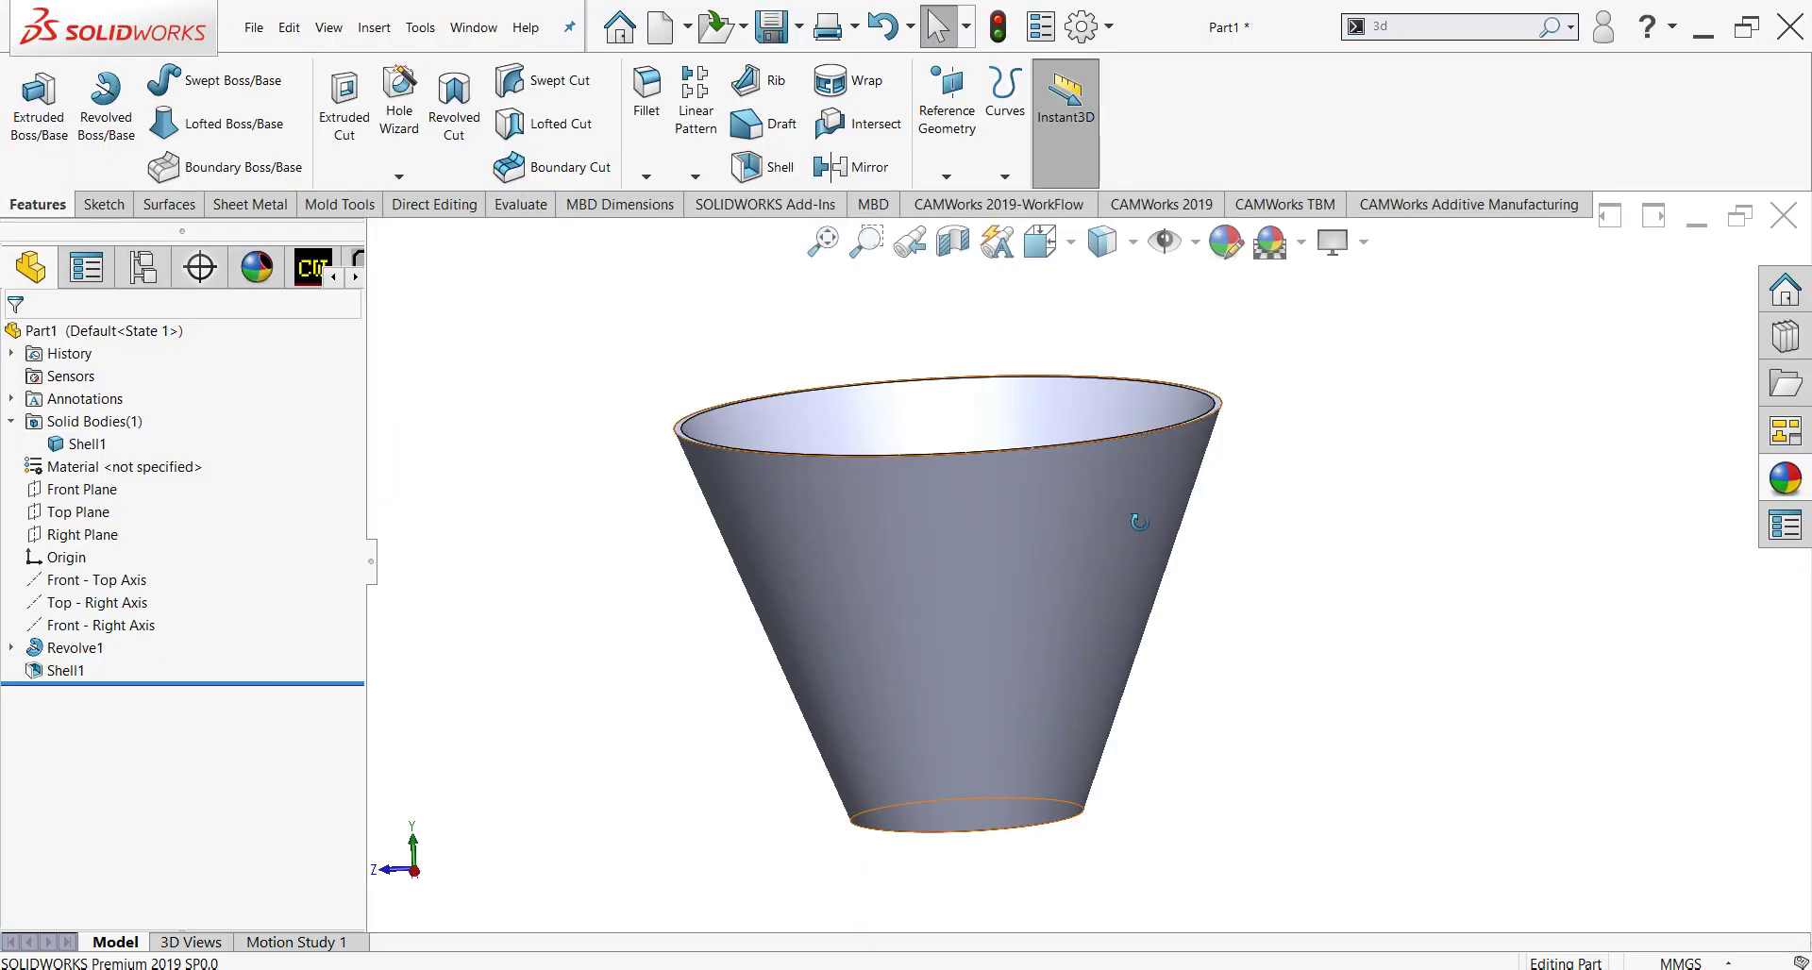
middle_click_drag(1139, 522, 1355, 680)
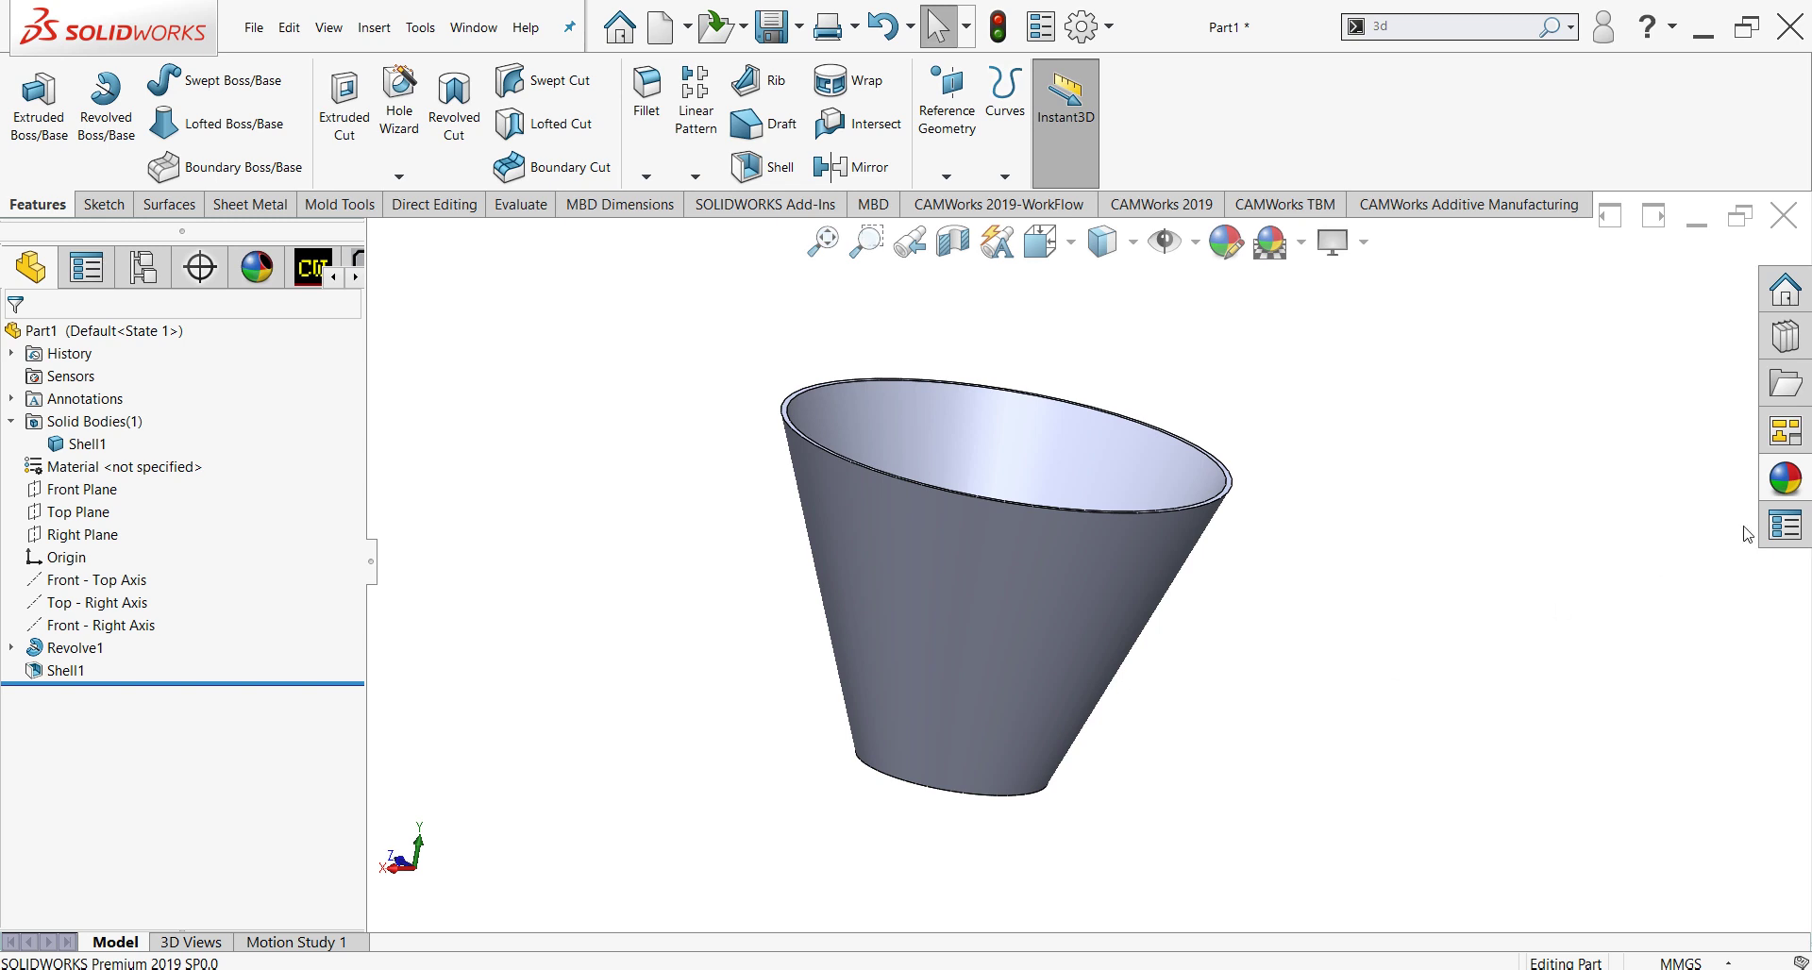
left_click(1776, 489)
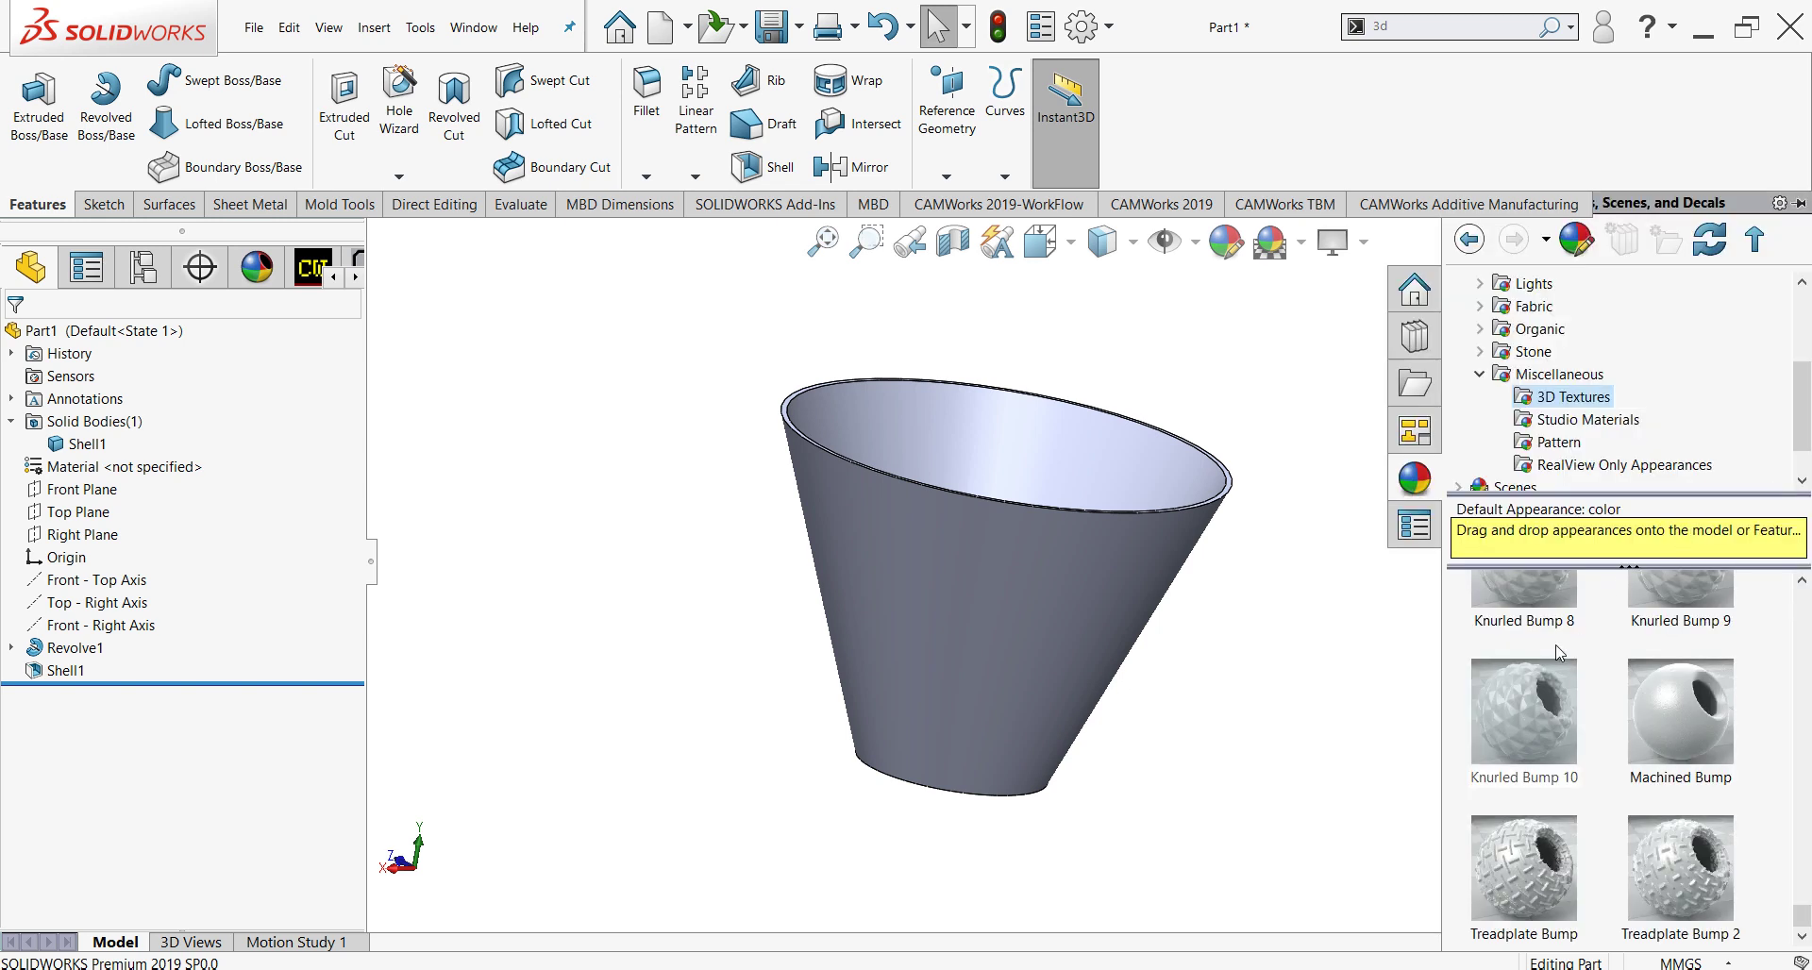
Step: Expand Miscellaneous > 3D Textures and scroll down to Knurled Bump 10
left_click(1478, 375)
scroll(1510, 393, "up", 2)
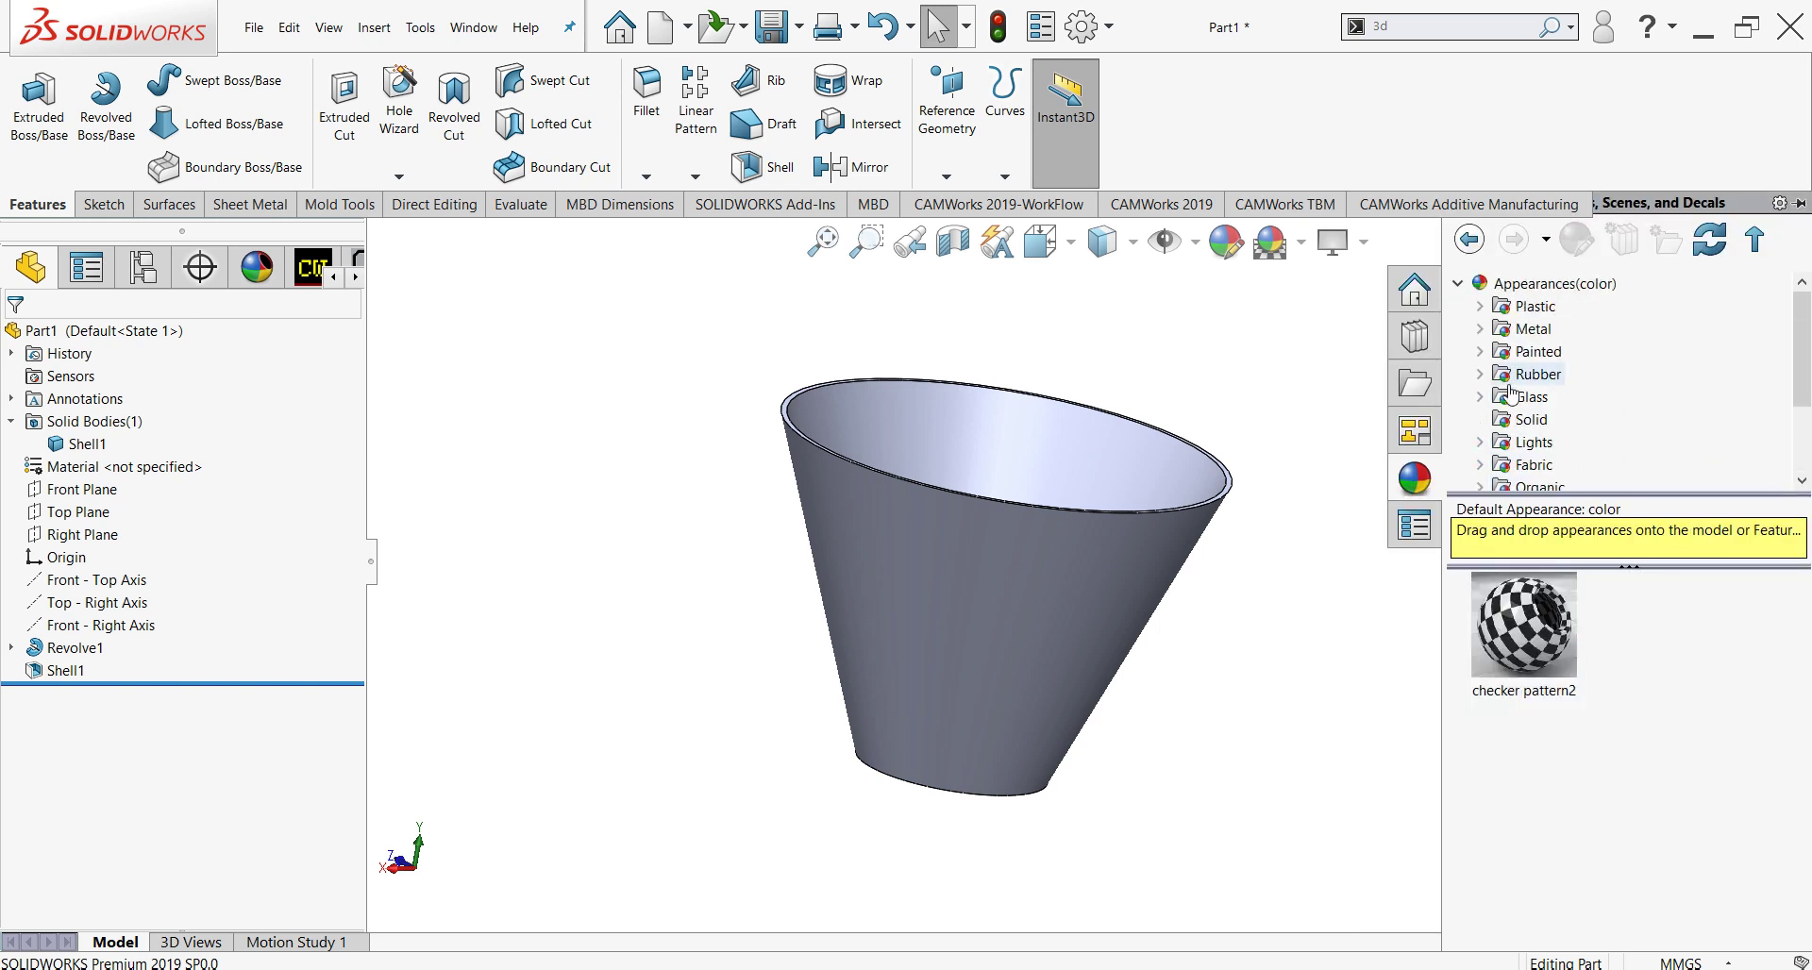
scroll(1510, 393, "down", 2)
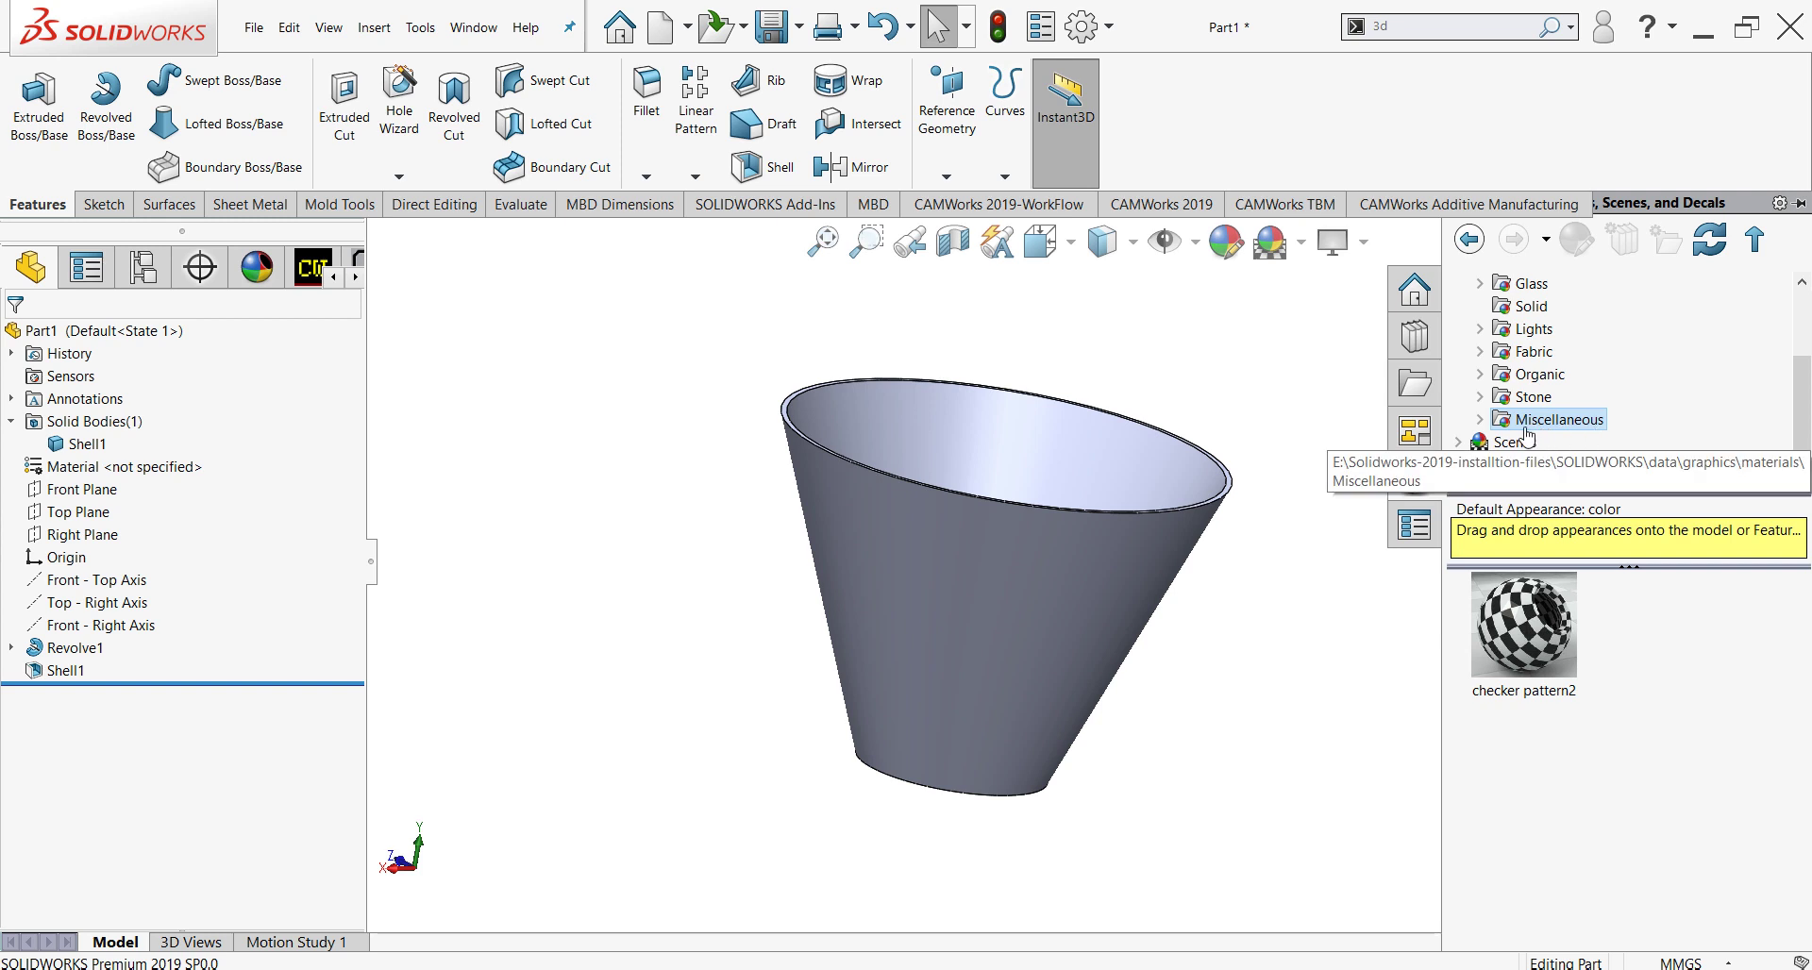
double_click(1525, 426)
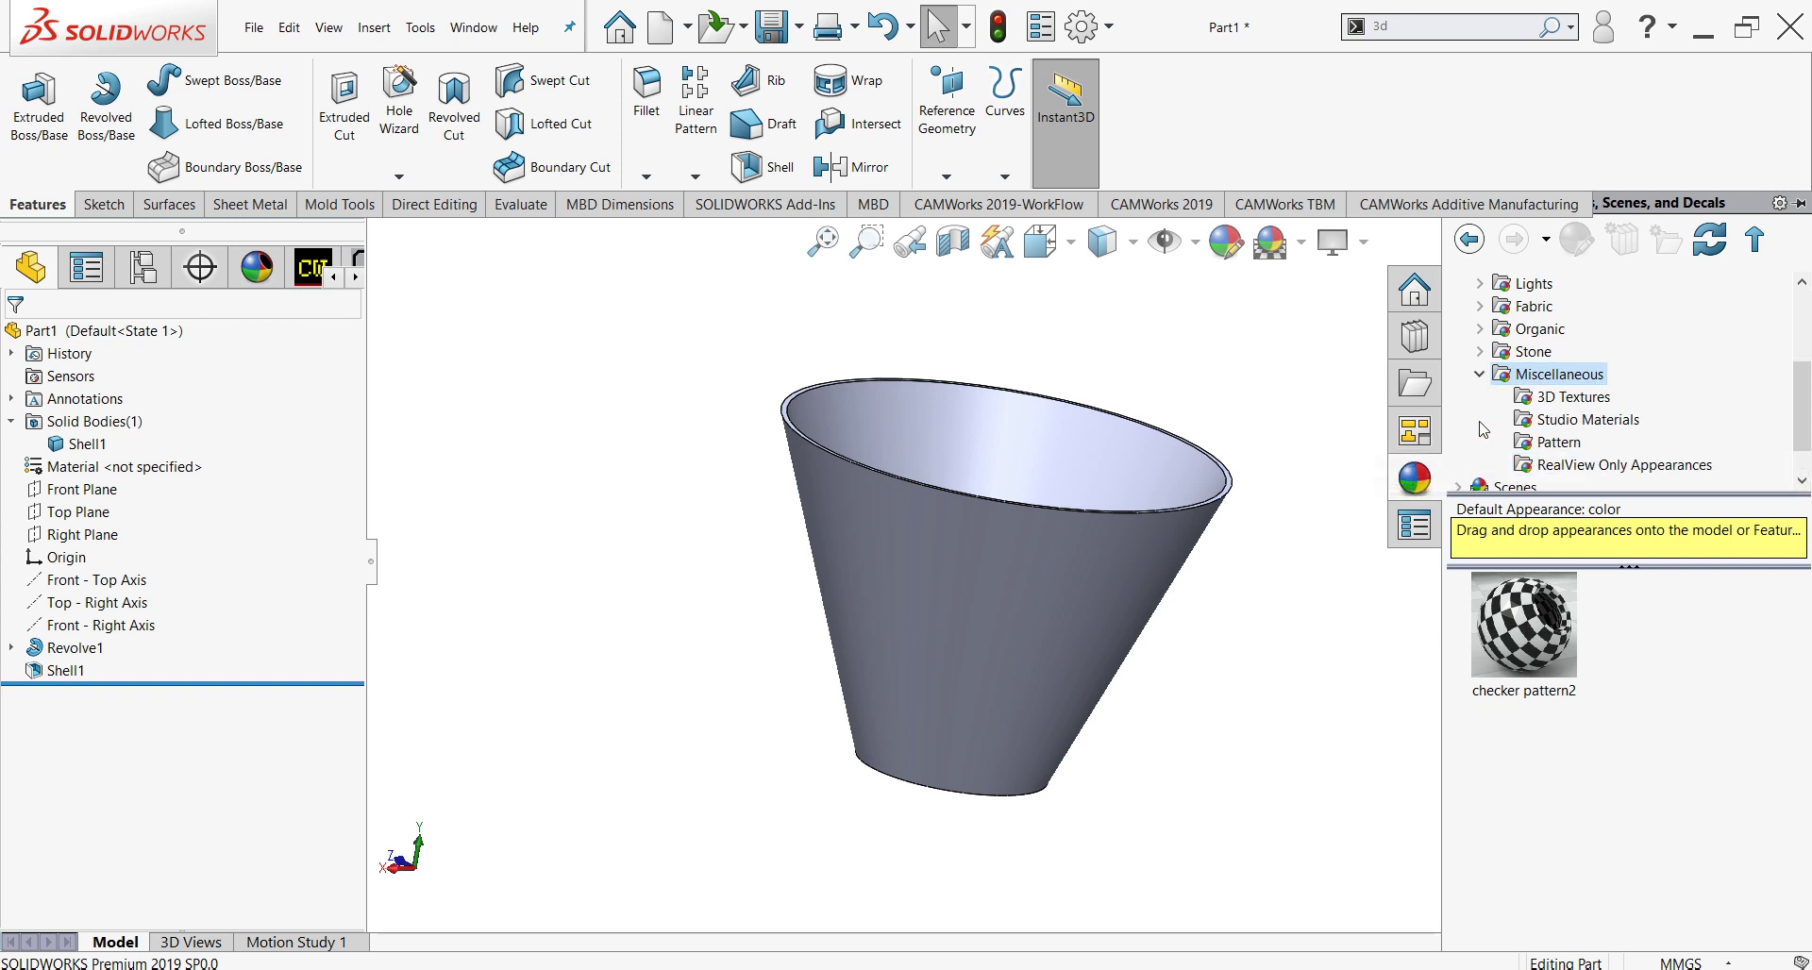
left_click(1542, 408)
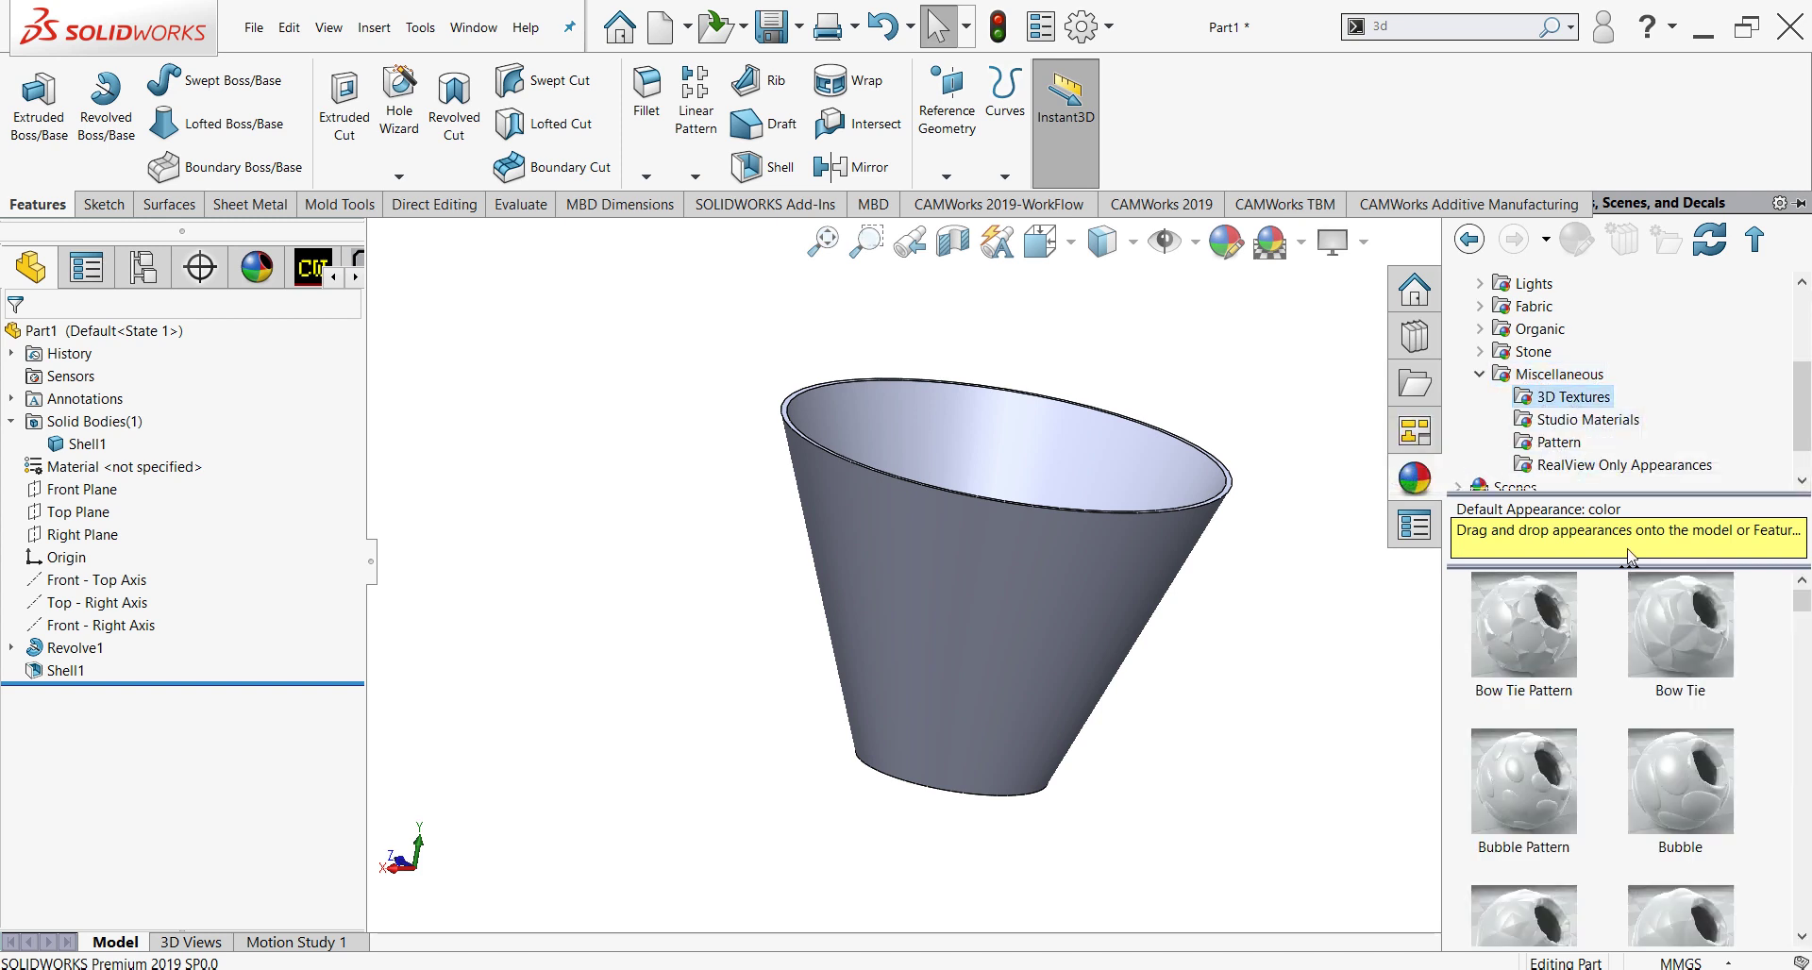
scroll(1678, 723, "down", 1)
scroll(1677, 723, "down", 2)
scroll(1689, 719, "down", 2)
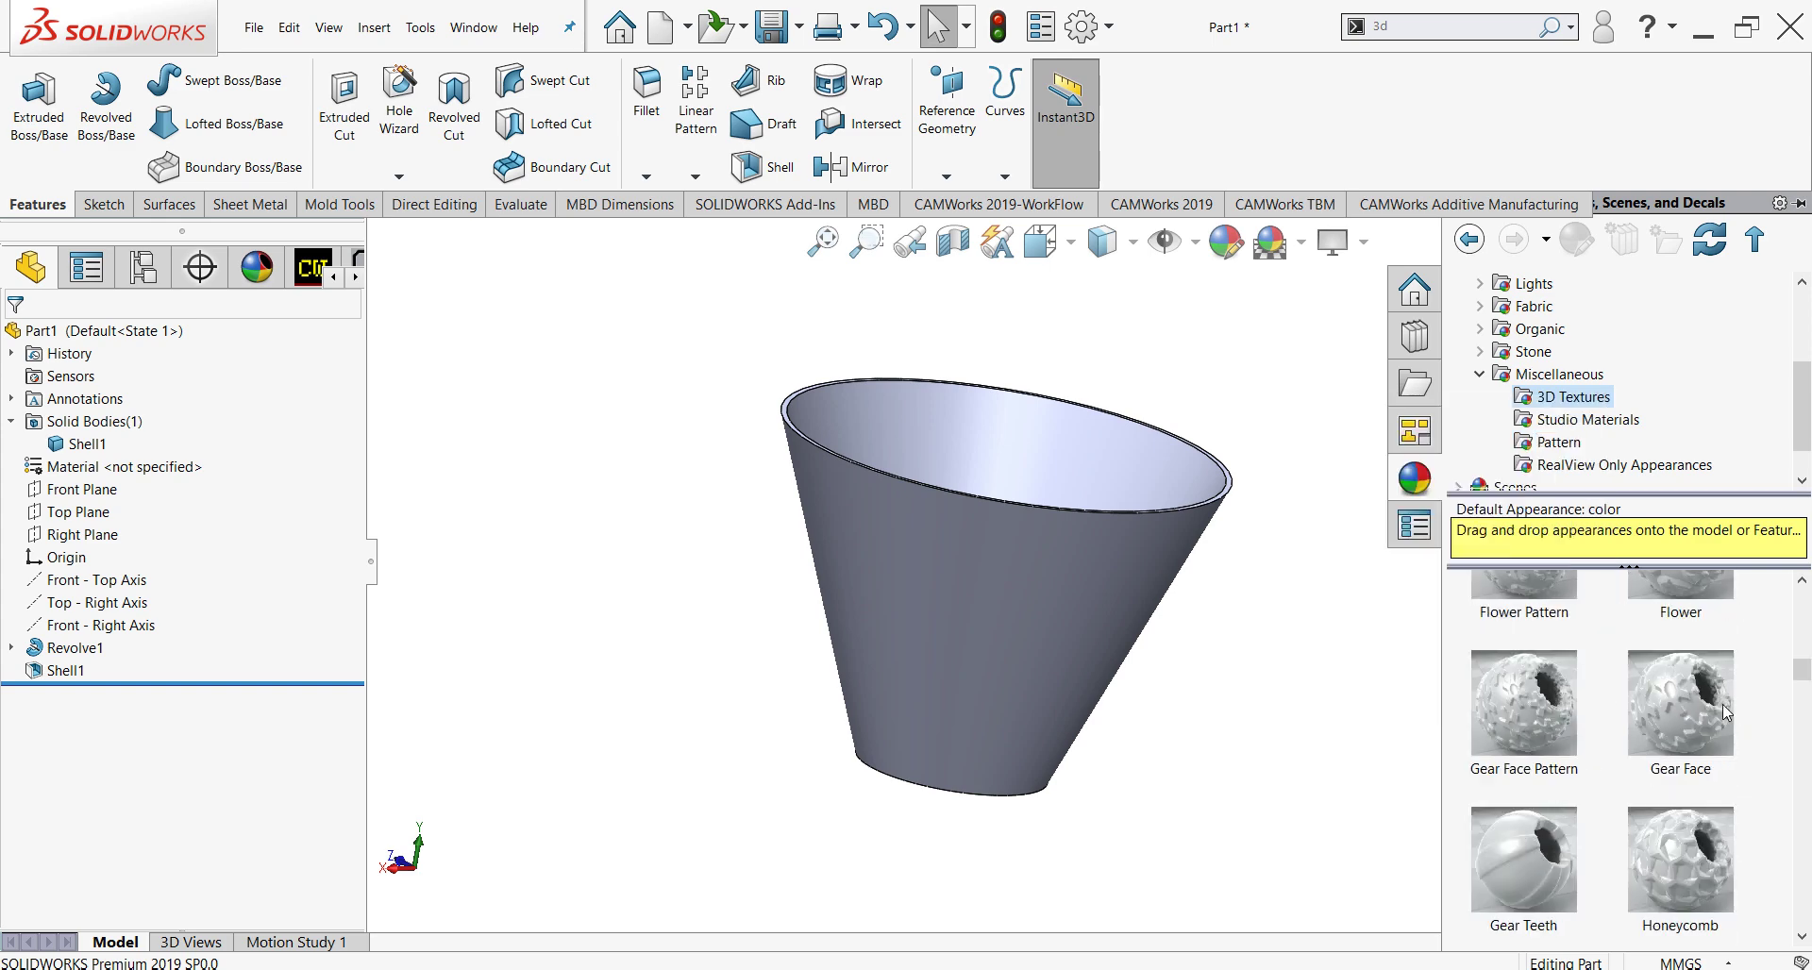
scroll(1699, 715, "down", 2)
scroll(1700, 714, "down", 2)
scroll(1693, 722, "down", 3)
scroll(1684, 731, "down", 1)
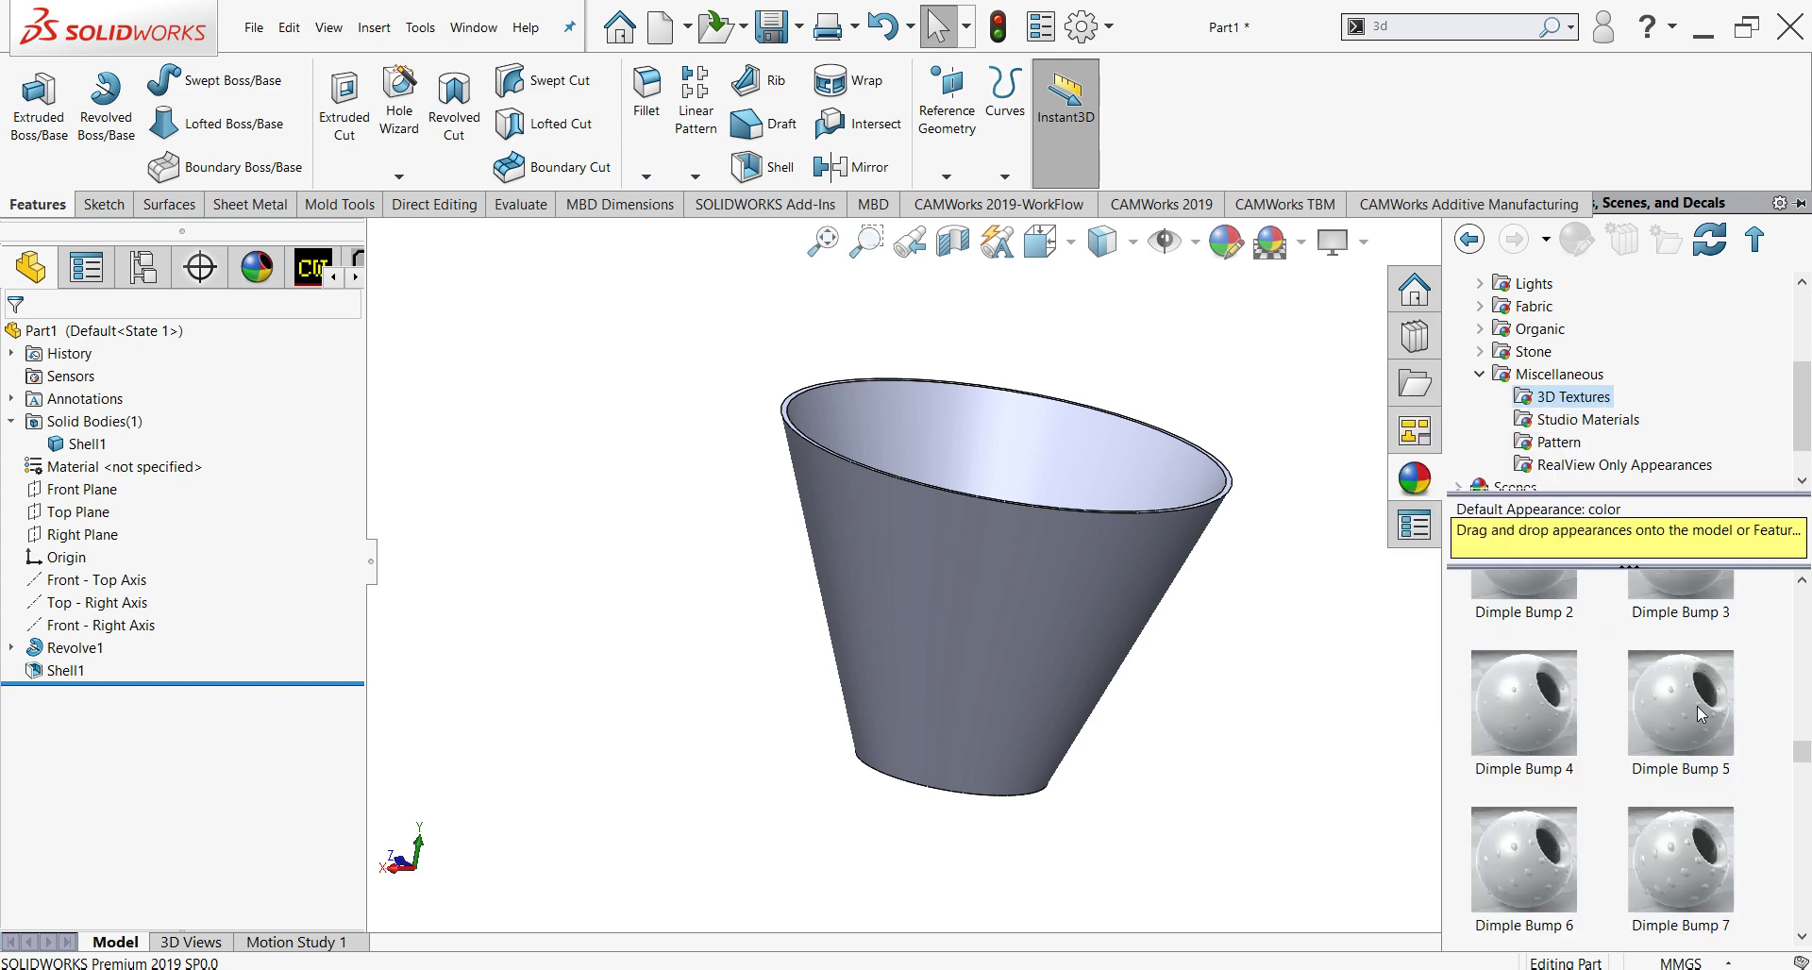
scroll(1666, 750, "down", 2)
scroll(1668, 752, "down", 2)
scroll(1698, 783, "down", 3)
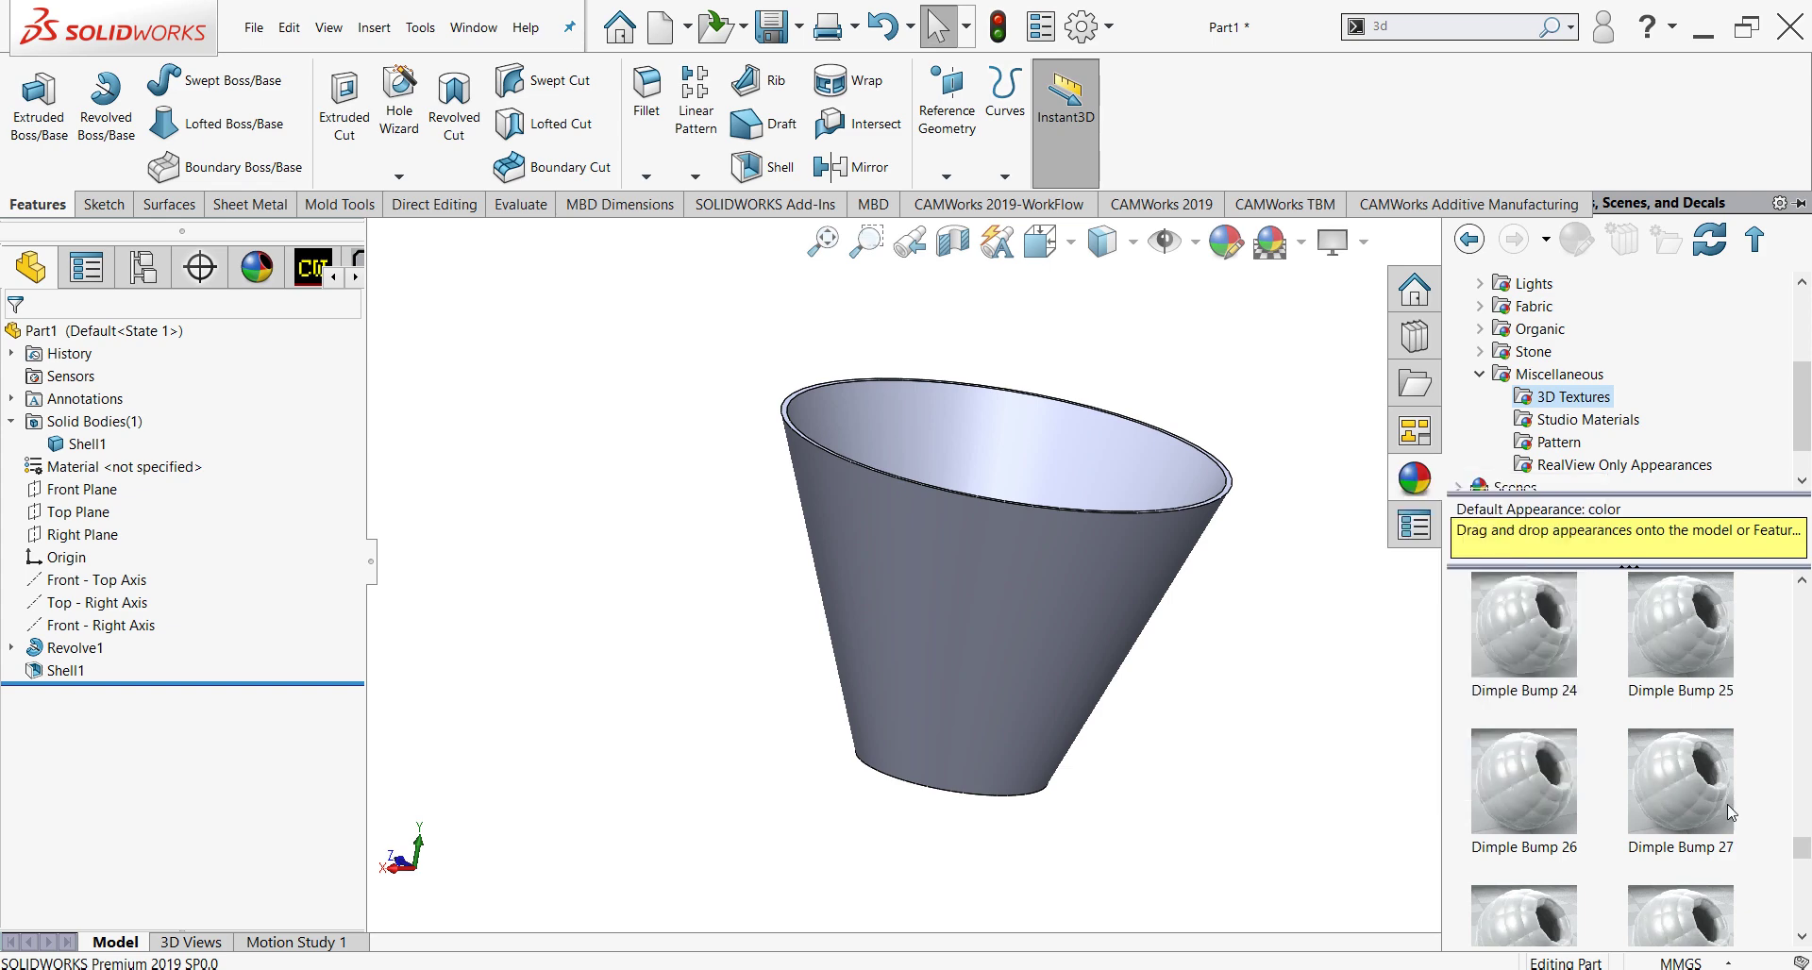
scroll(1764, 830, "down", 2)
scroll(1694, 821, "down", 3)
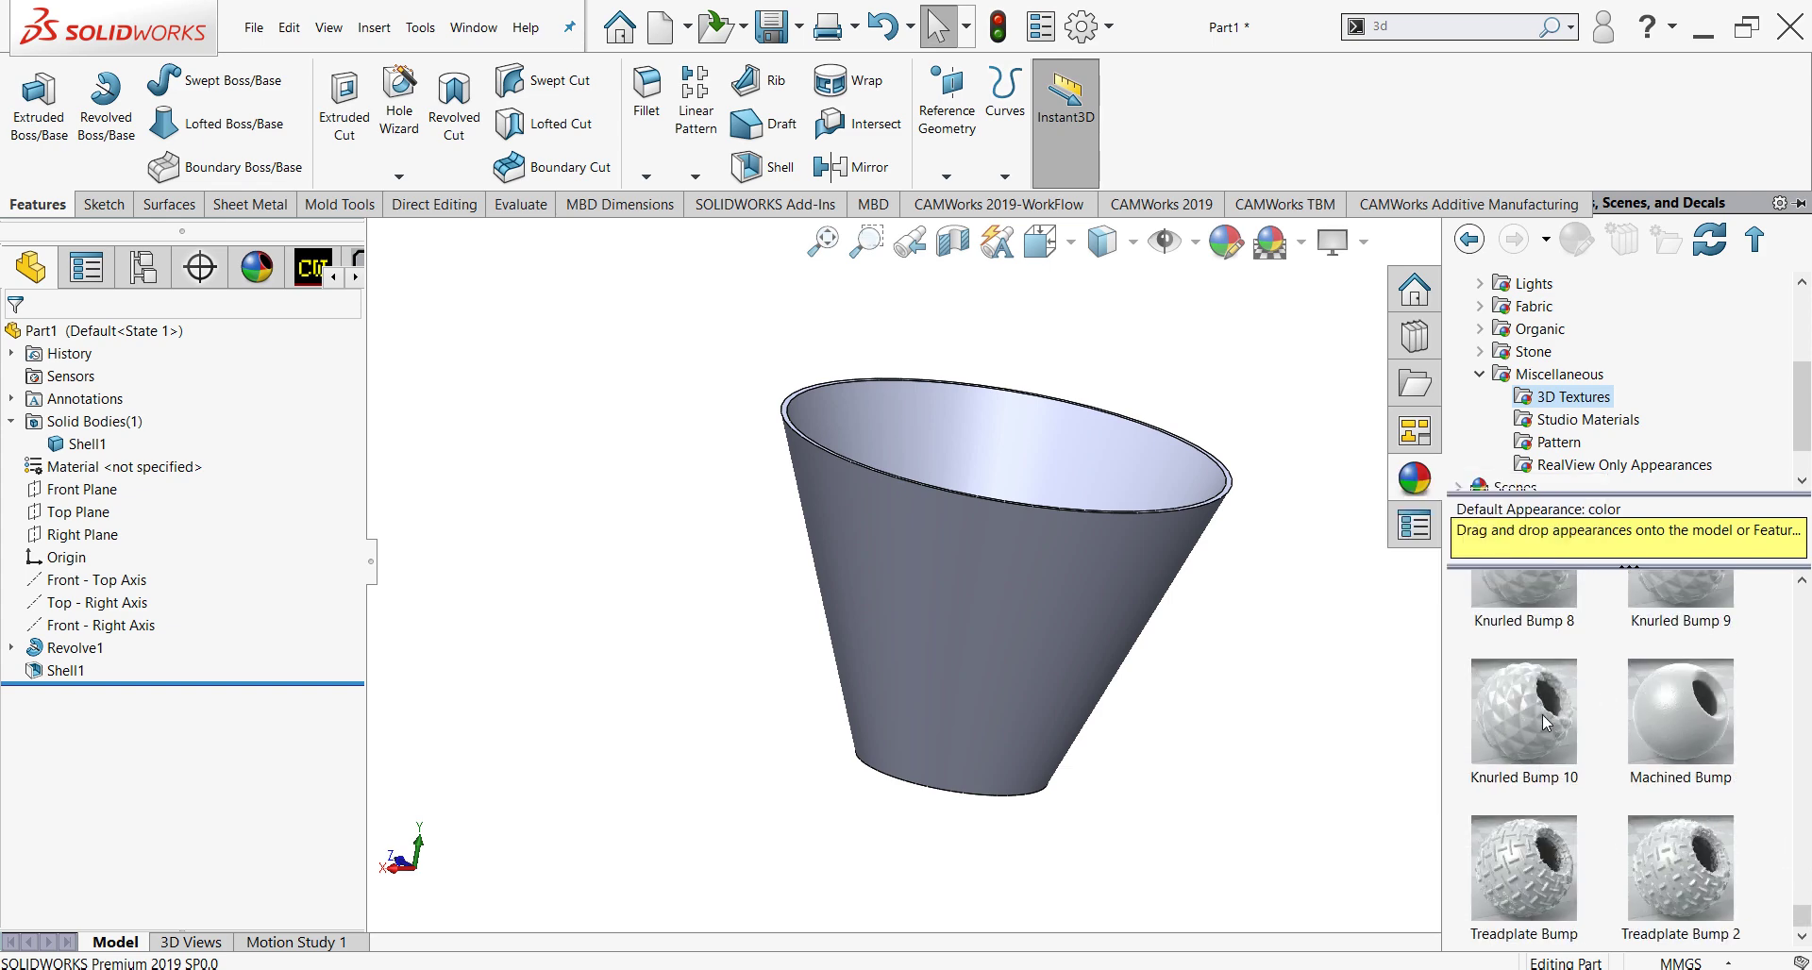
mouse_move(1523, 709)
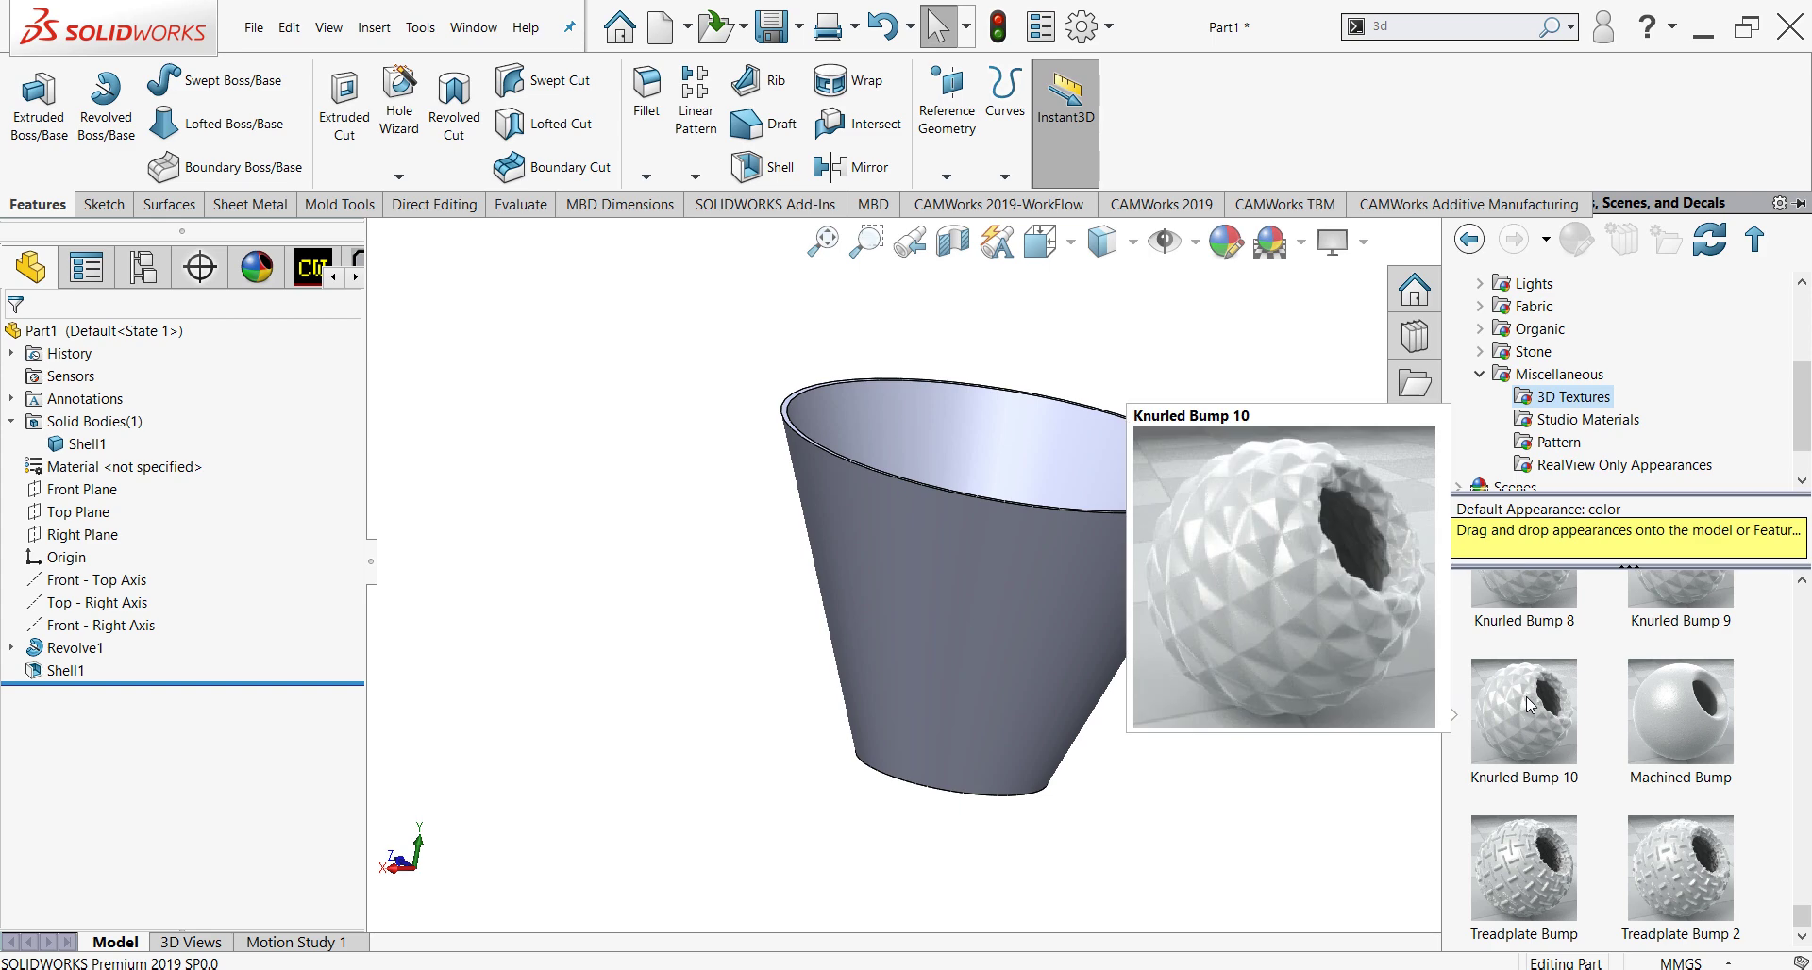
Step: Apply Knurled Bump 10 to the cone's outer face only and inspect it from several angles
left_click_drag(1526, 697, 944, 604)
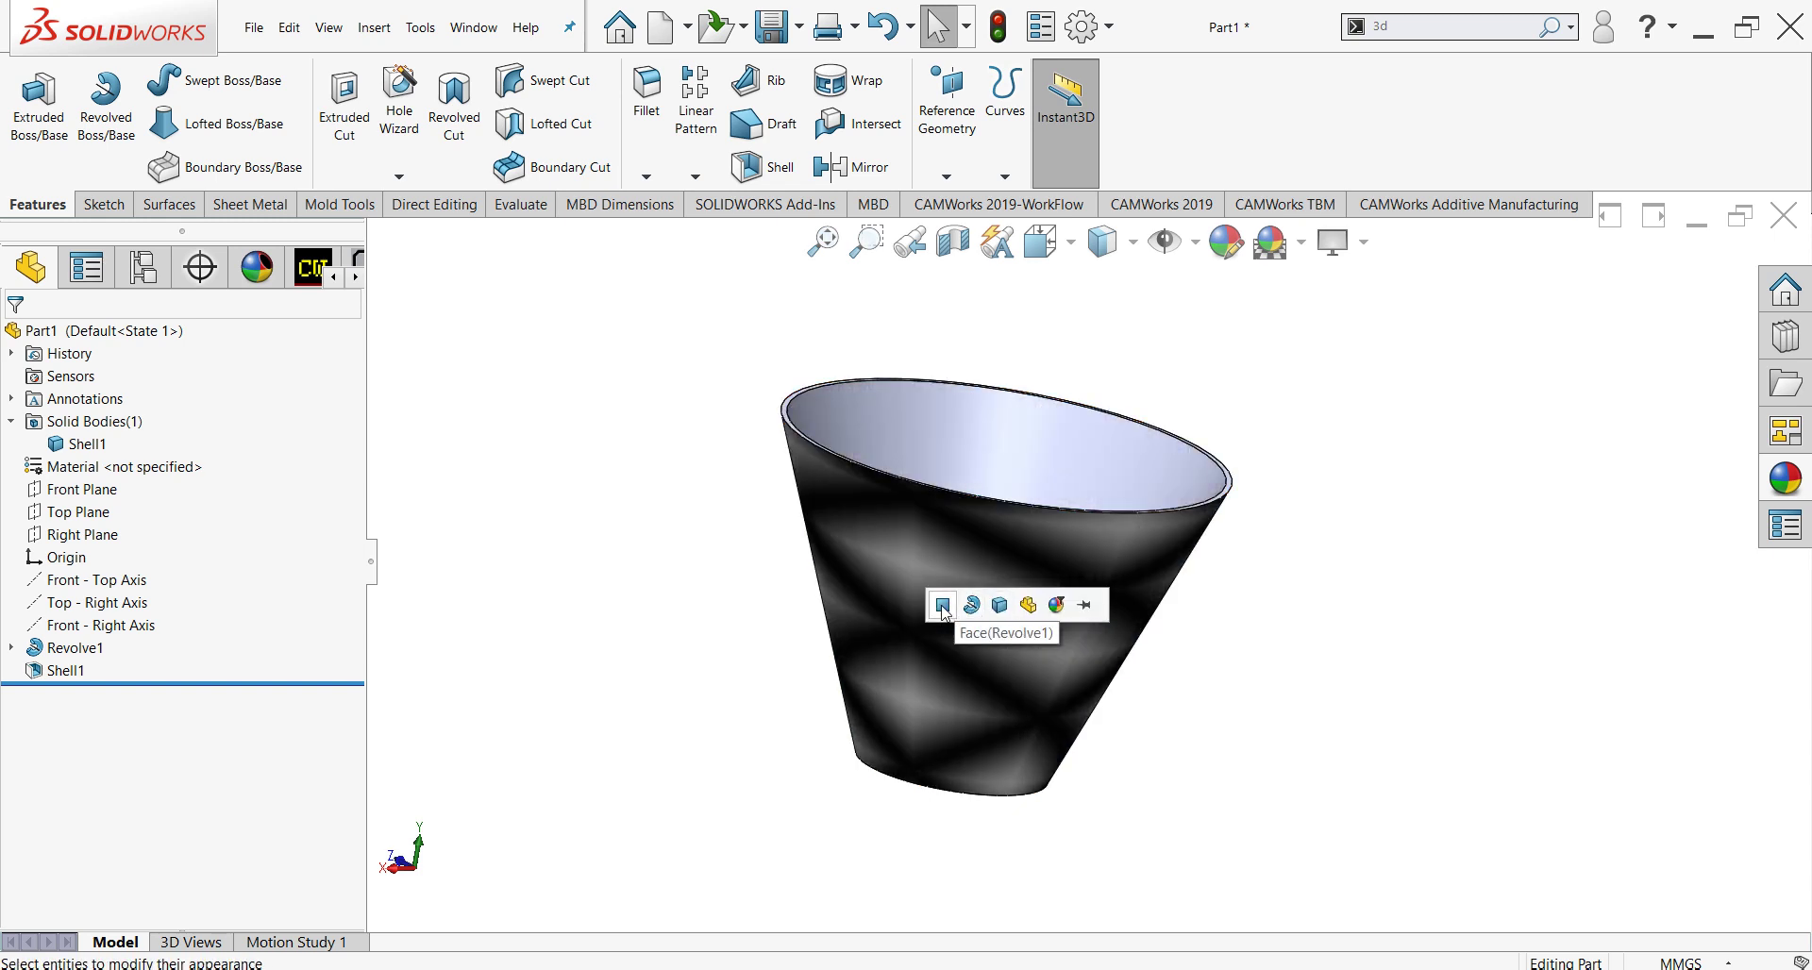
left_click(941, 609)
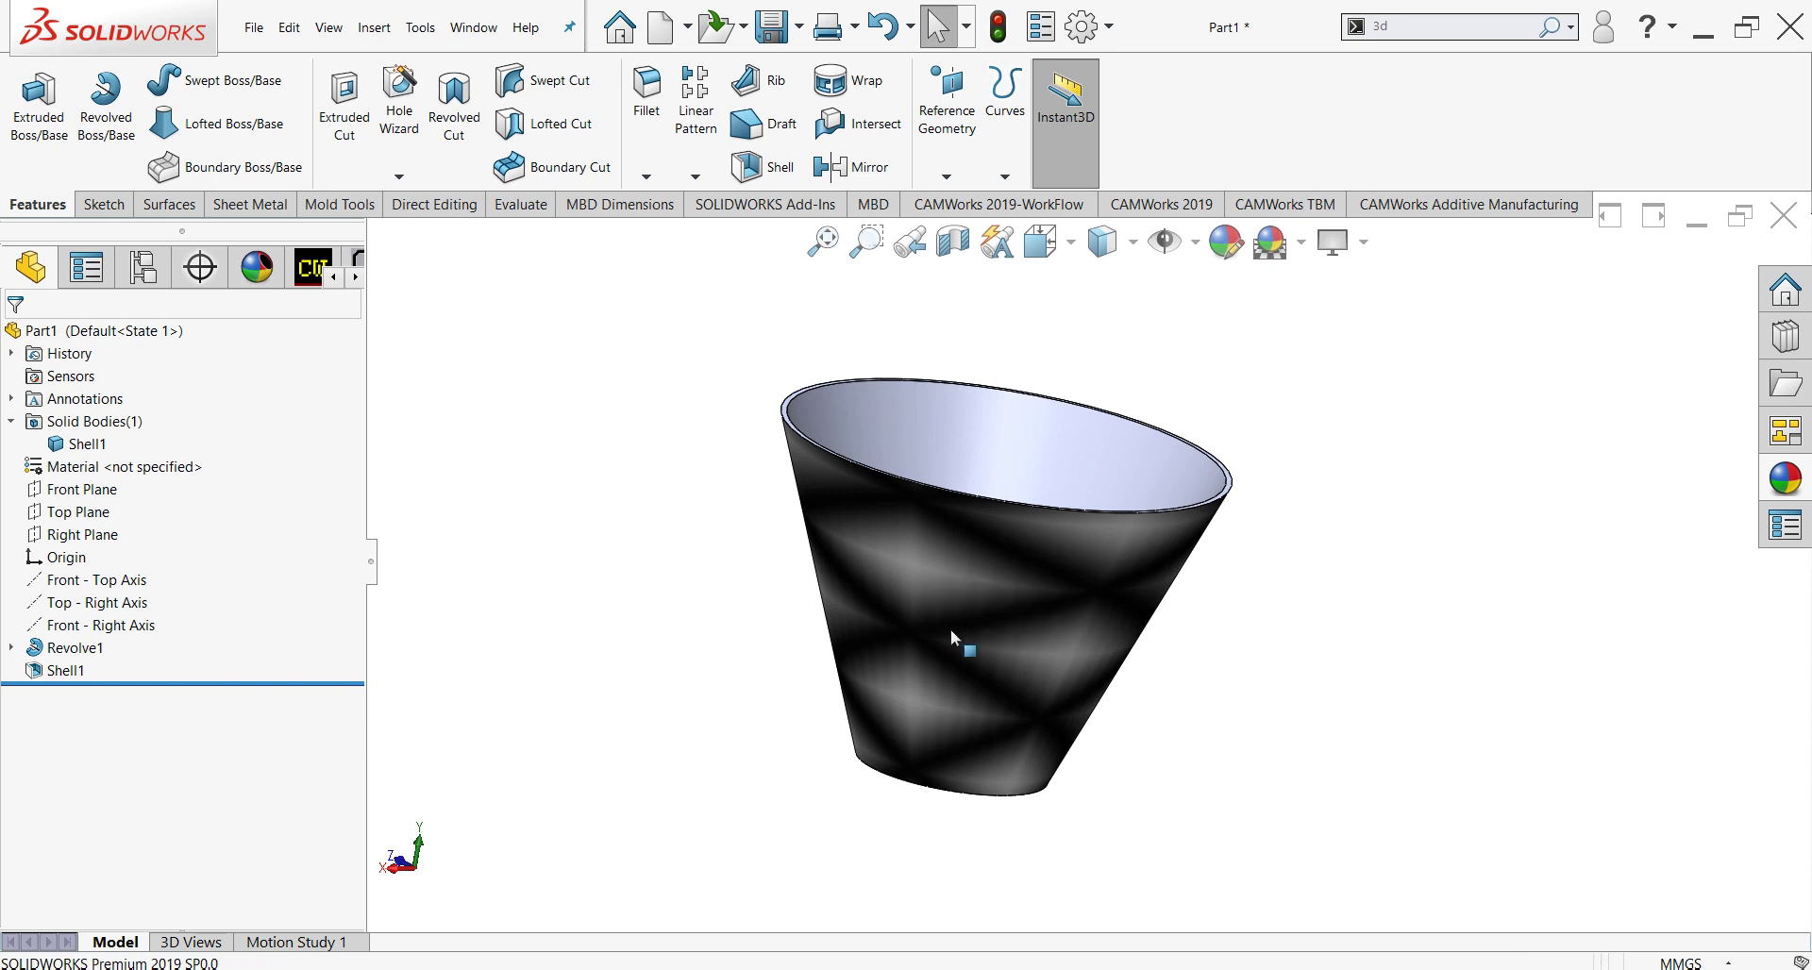
mouse_move(1010, 623)
middle_mouse_down()
mouse_move(915, 564)
mouse_move(1031, 614)
mouse_move(910, 473)
mouse_move(828, 425)
mouse_move(949, 438)
middle_mouse_up()
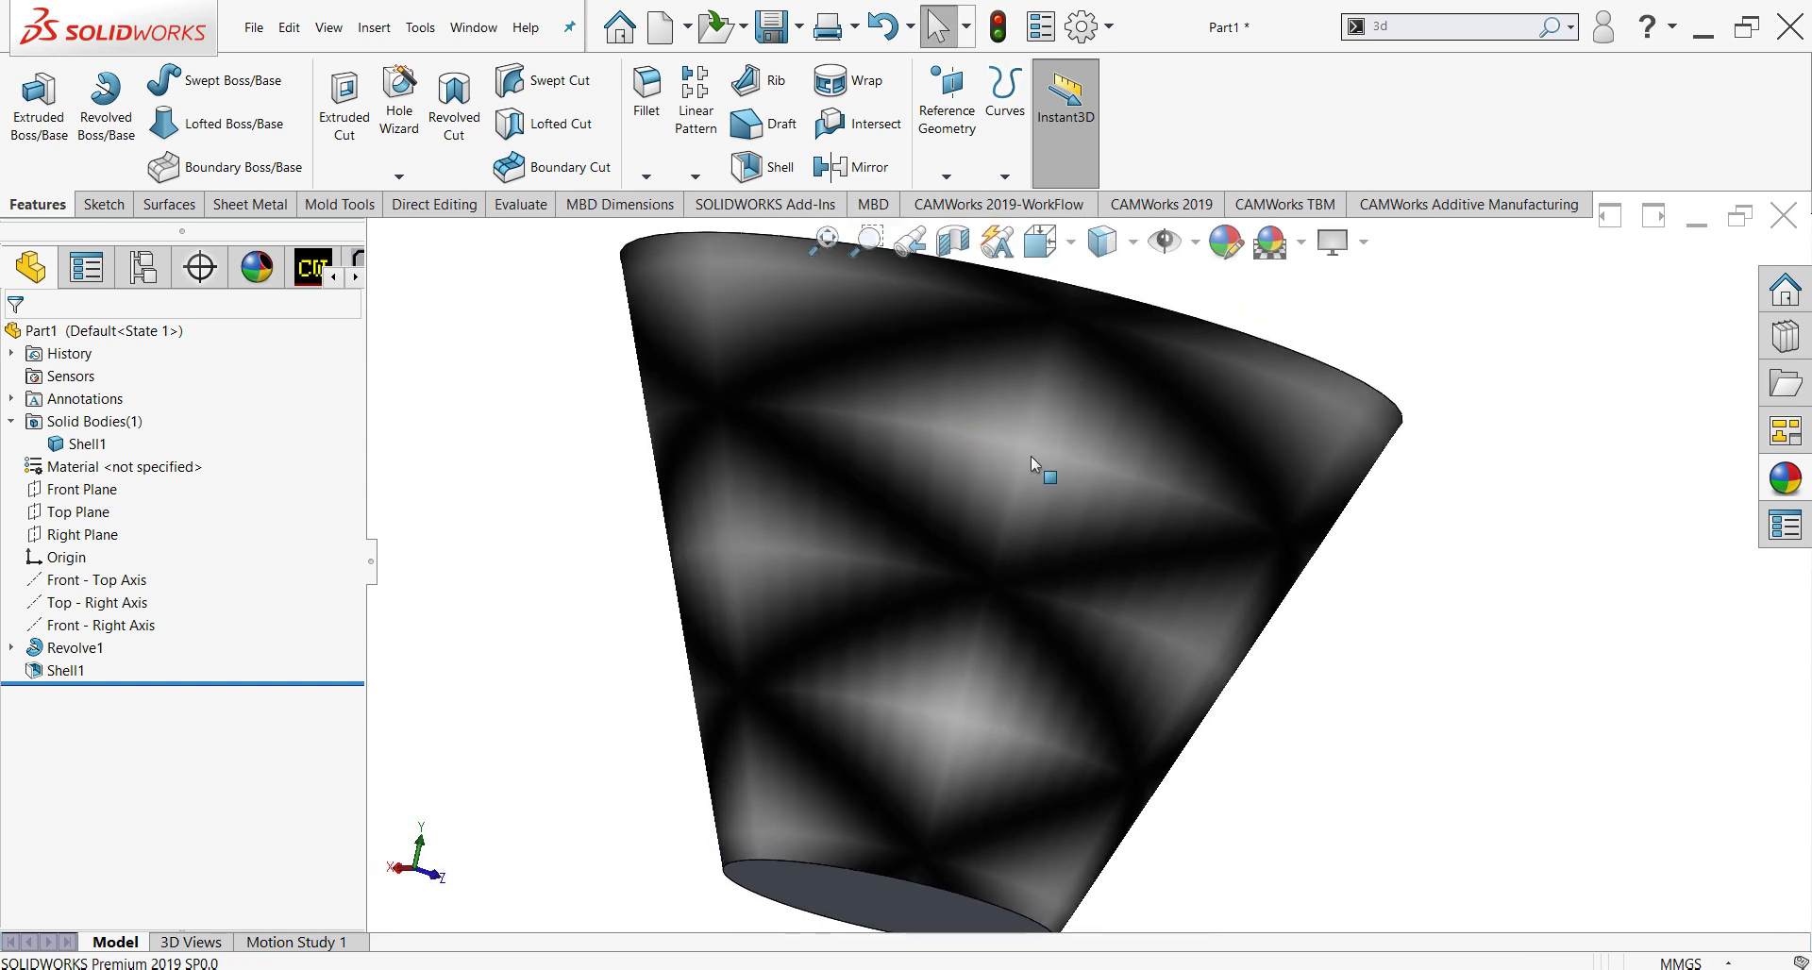
scroll(904, 512, "up", 5)
middle_click_drag(904, 512, 932, 672)
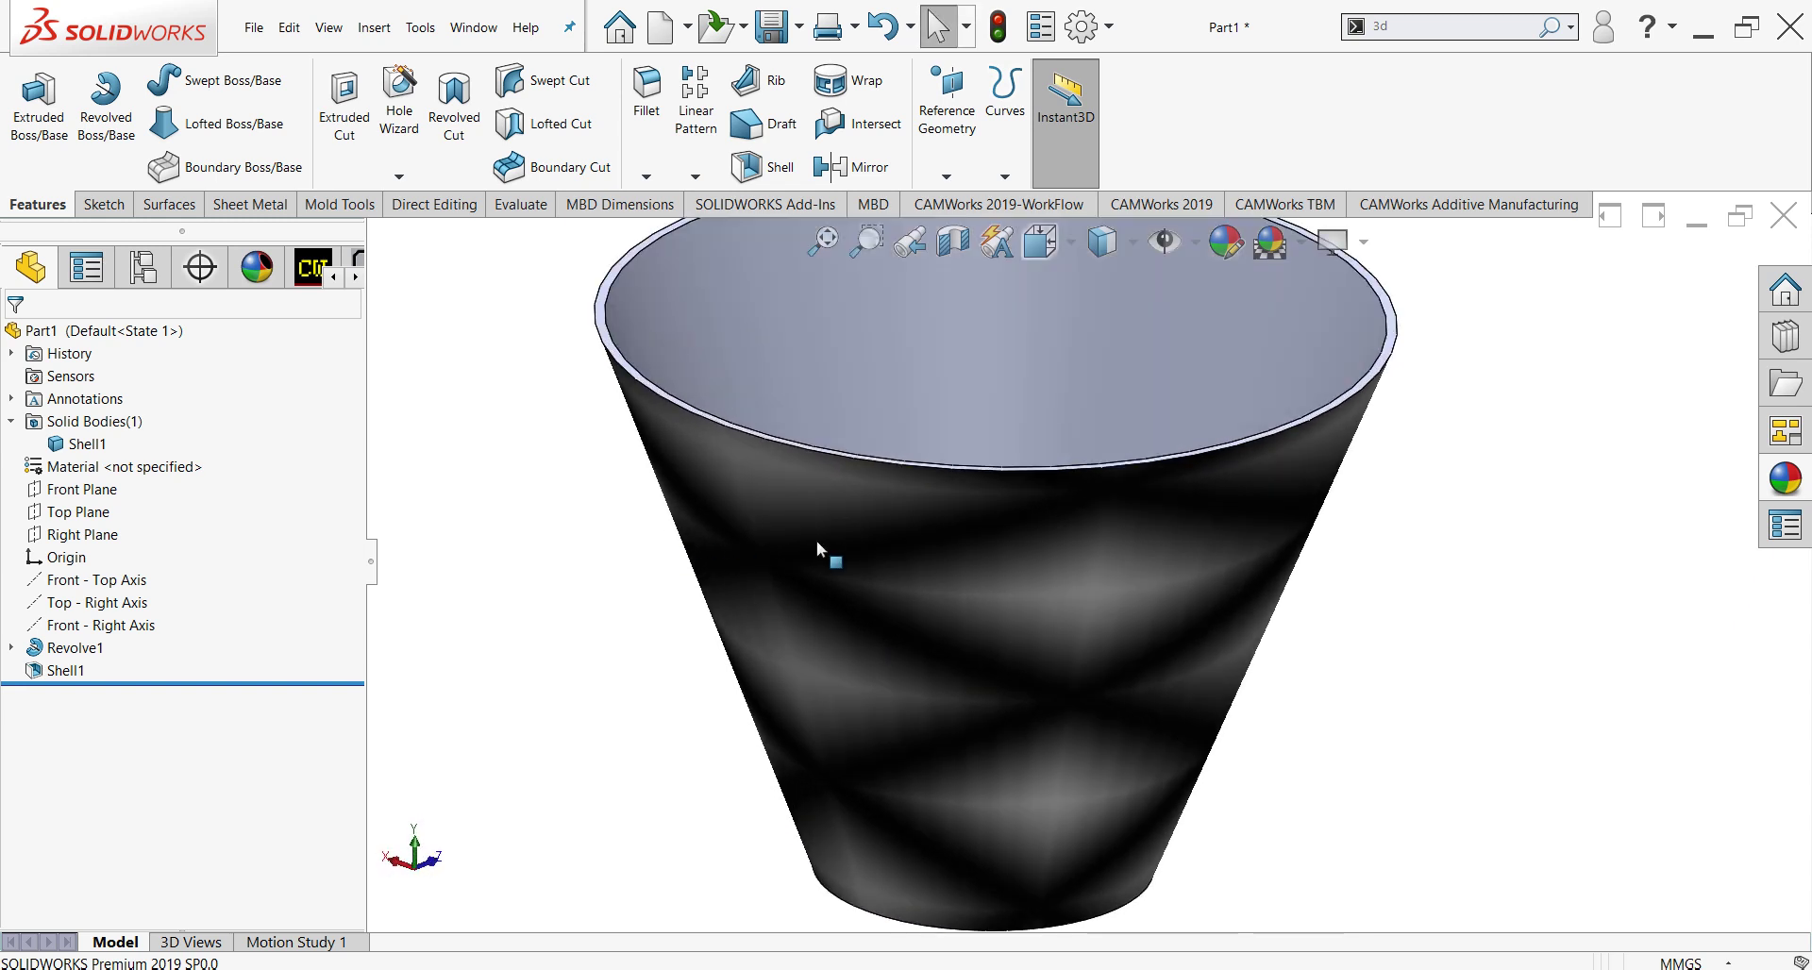
scroll(910, 535, "up", 2)
middle_click_drag(909, 535, 907, 497)
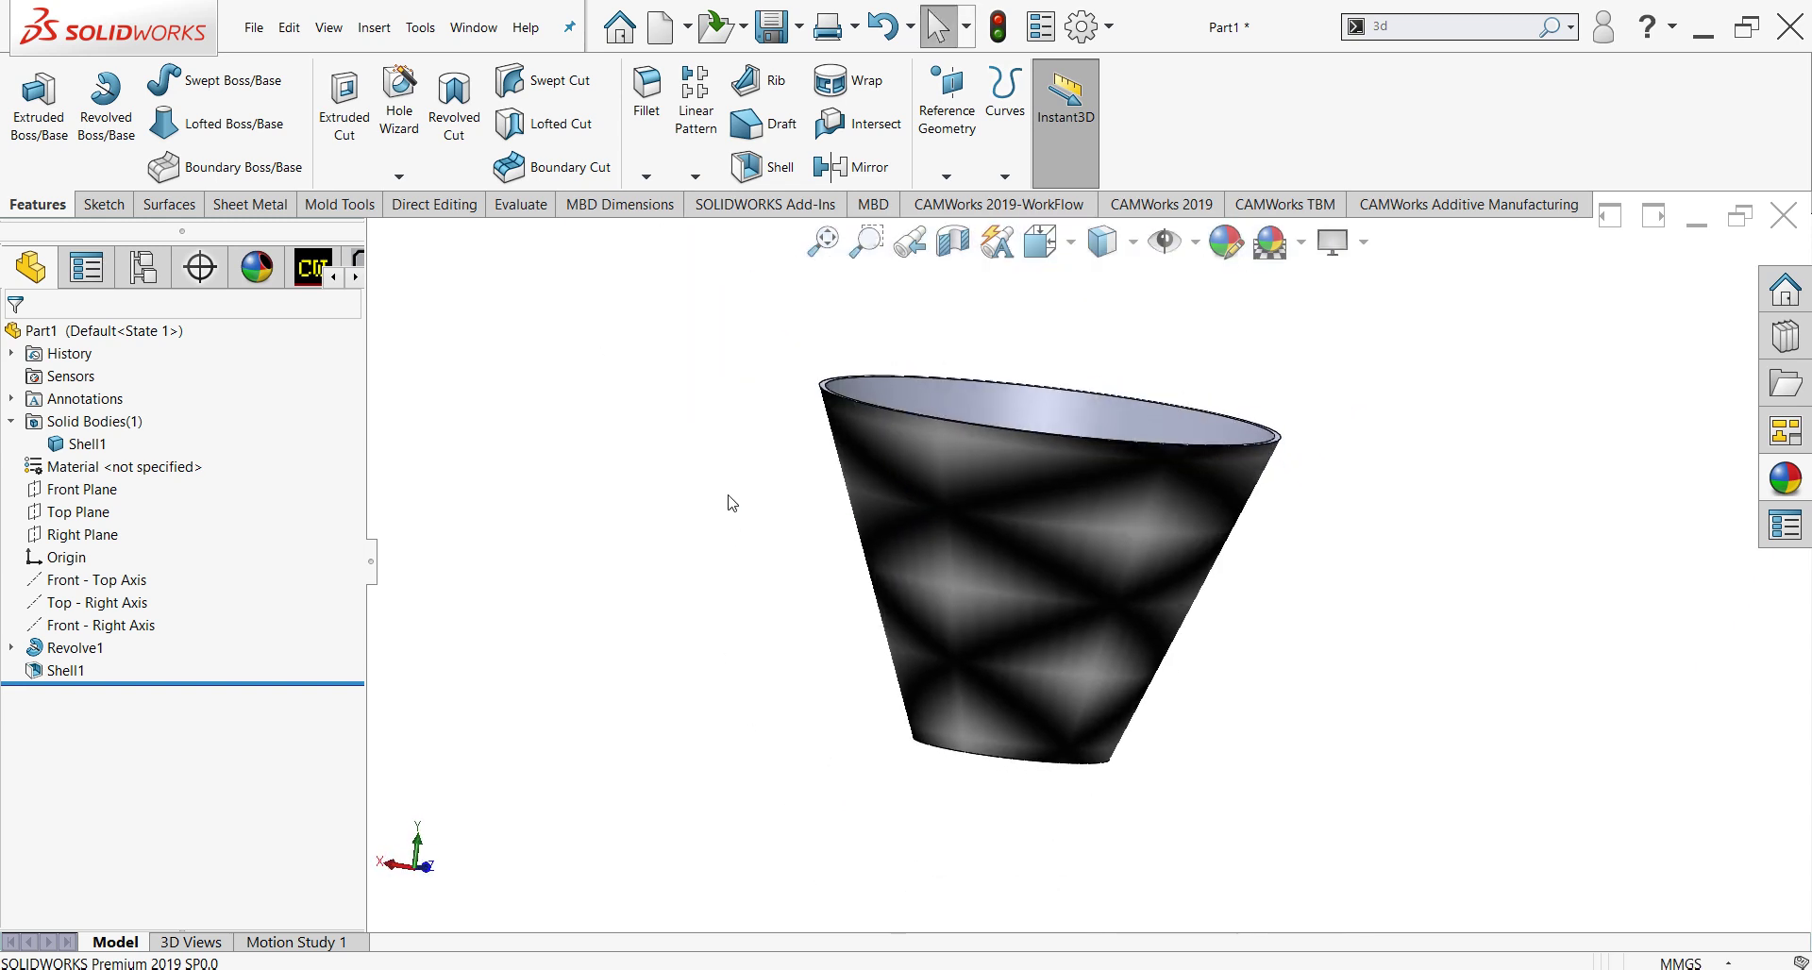
Step: Edit Knurled Bump 10's mapping, reducing the tile size to 24.74054813 mm, and confirm
left_click(257, 274)
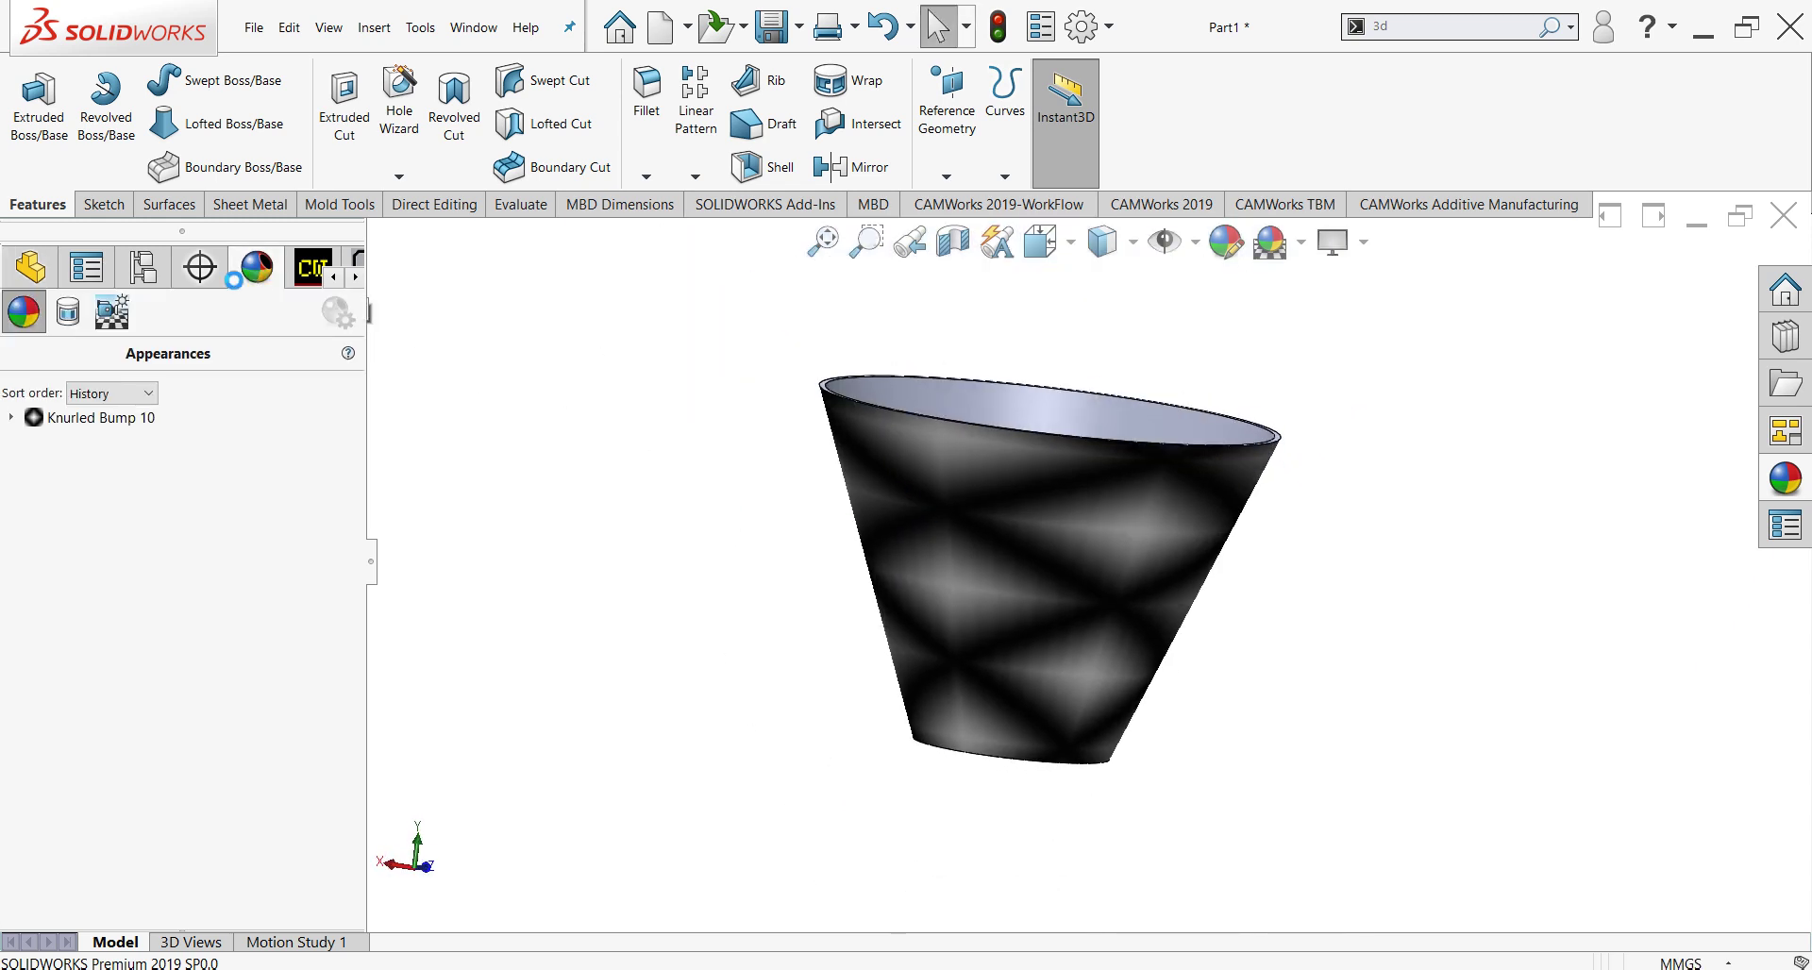
mouse_move(99, 417)
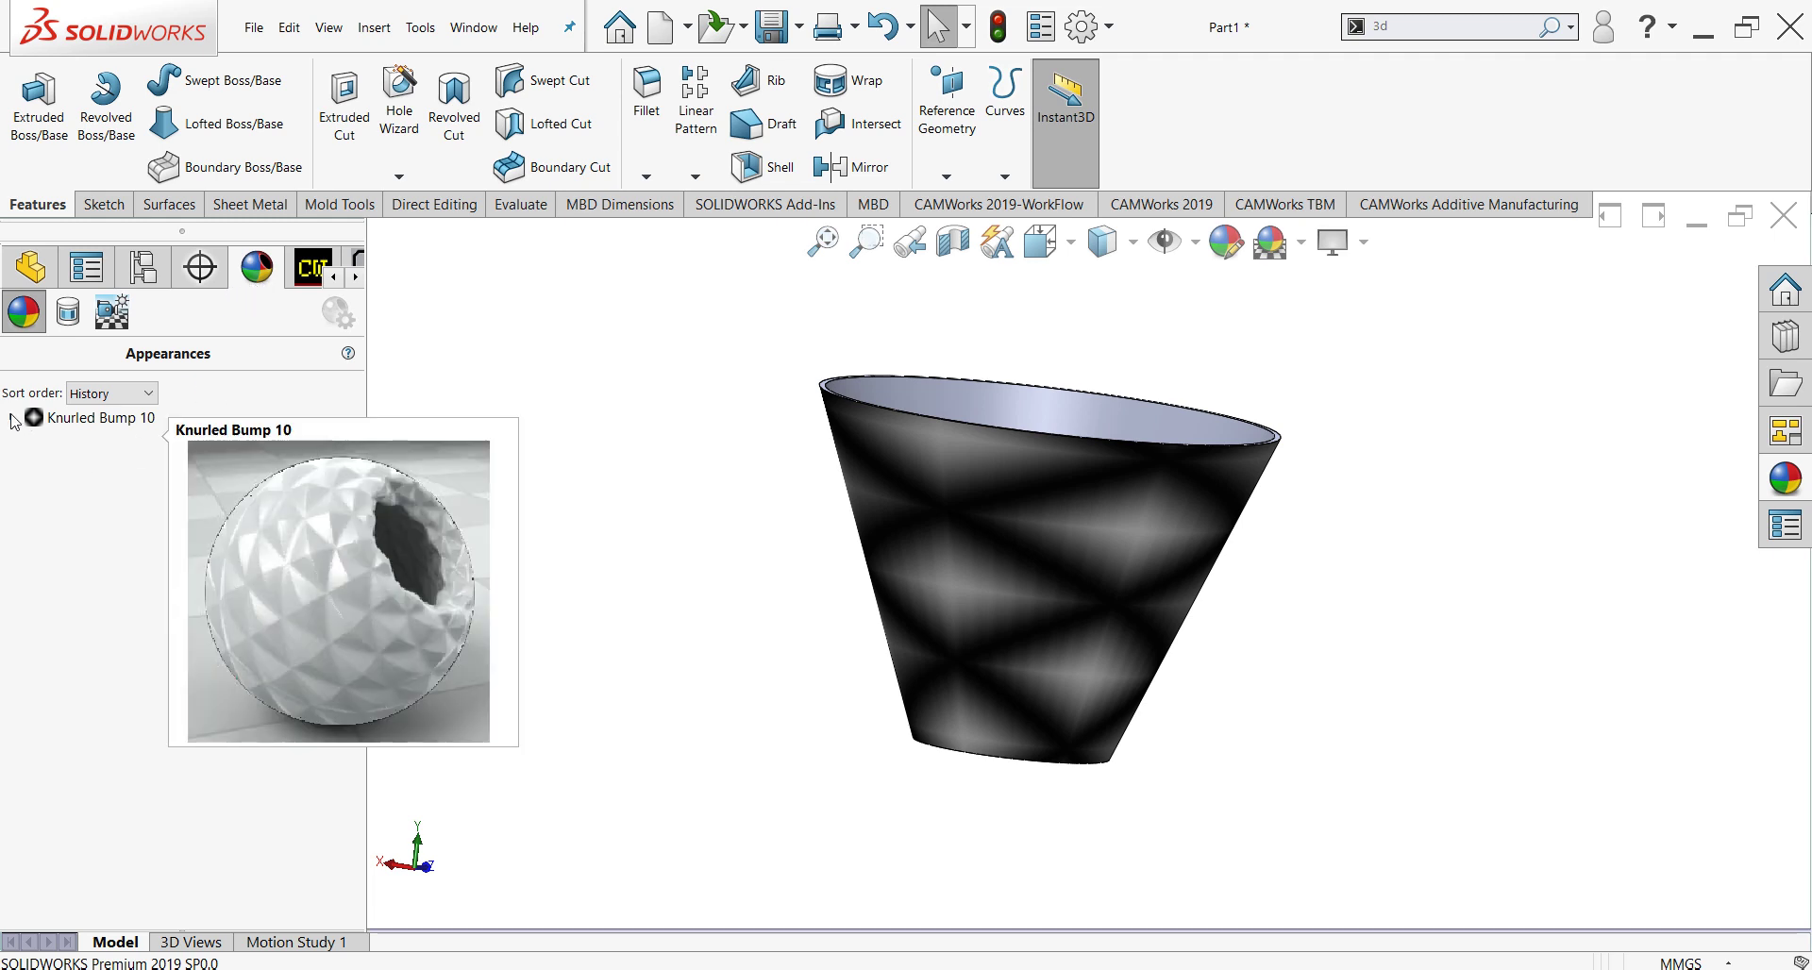
left_click(12, 417)
right_click(62, 419)
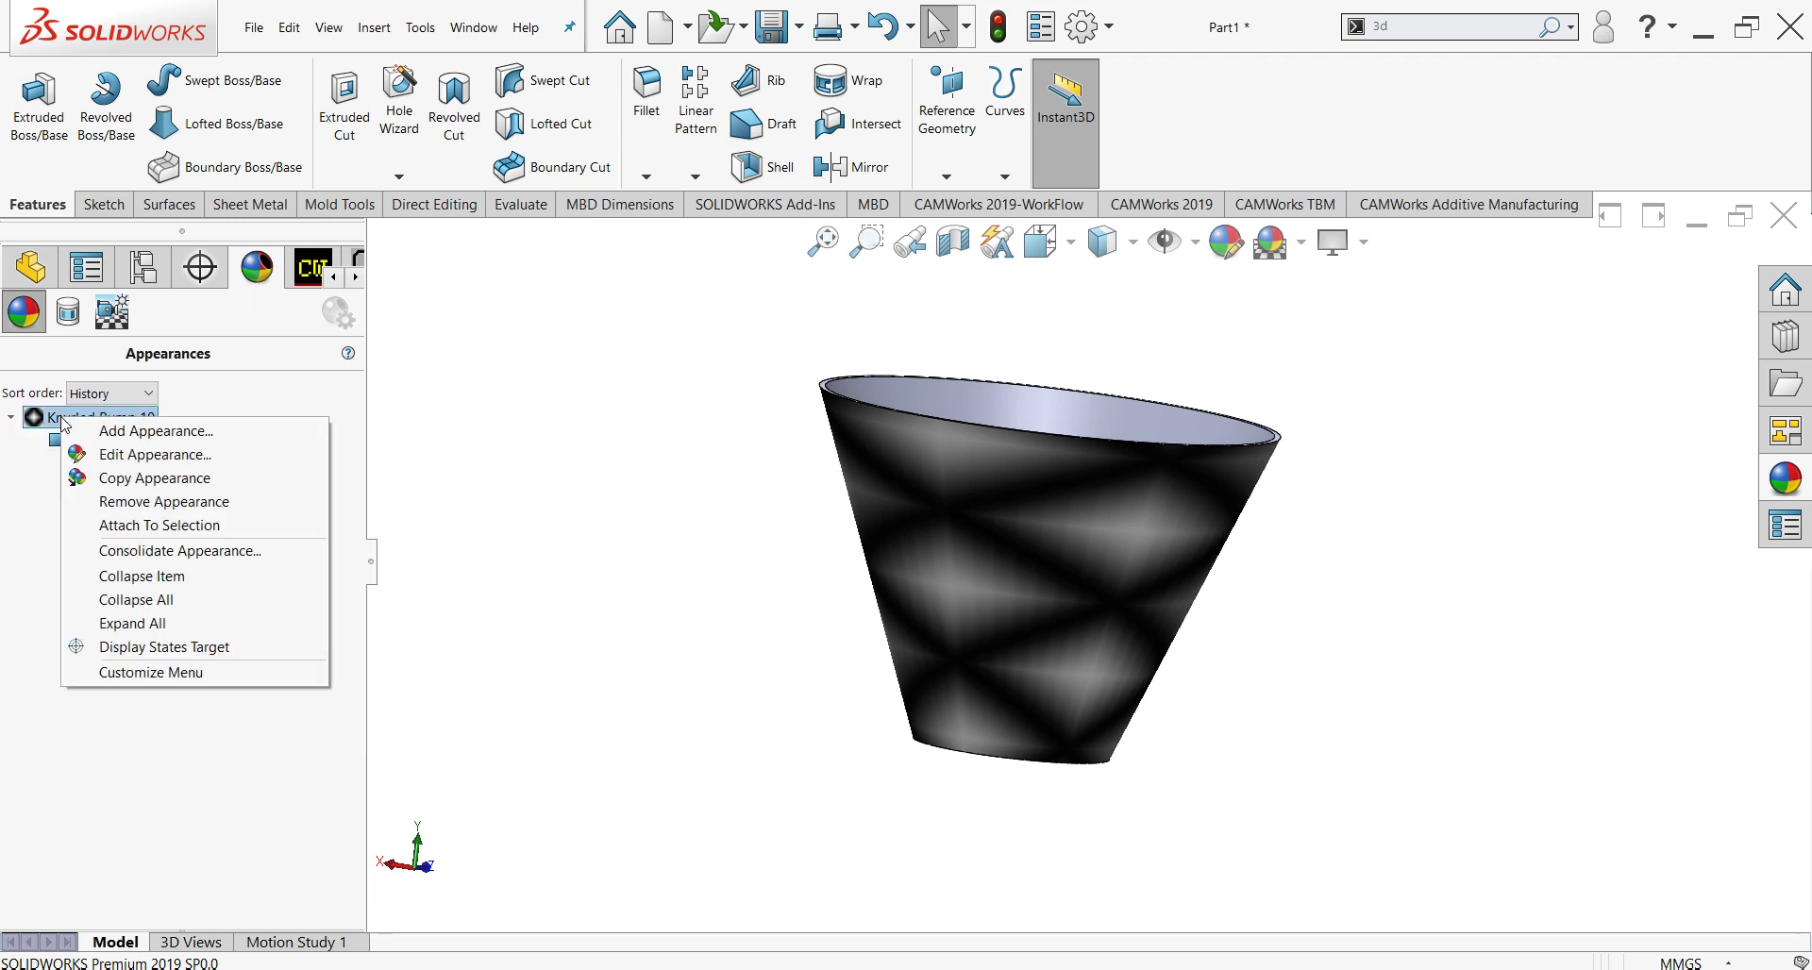
left_click(115, 459)
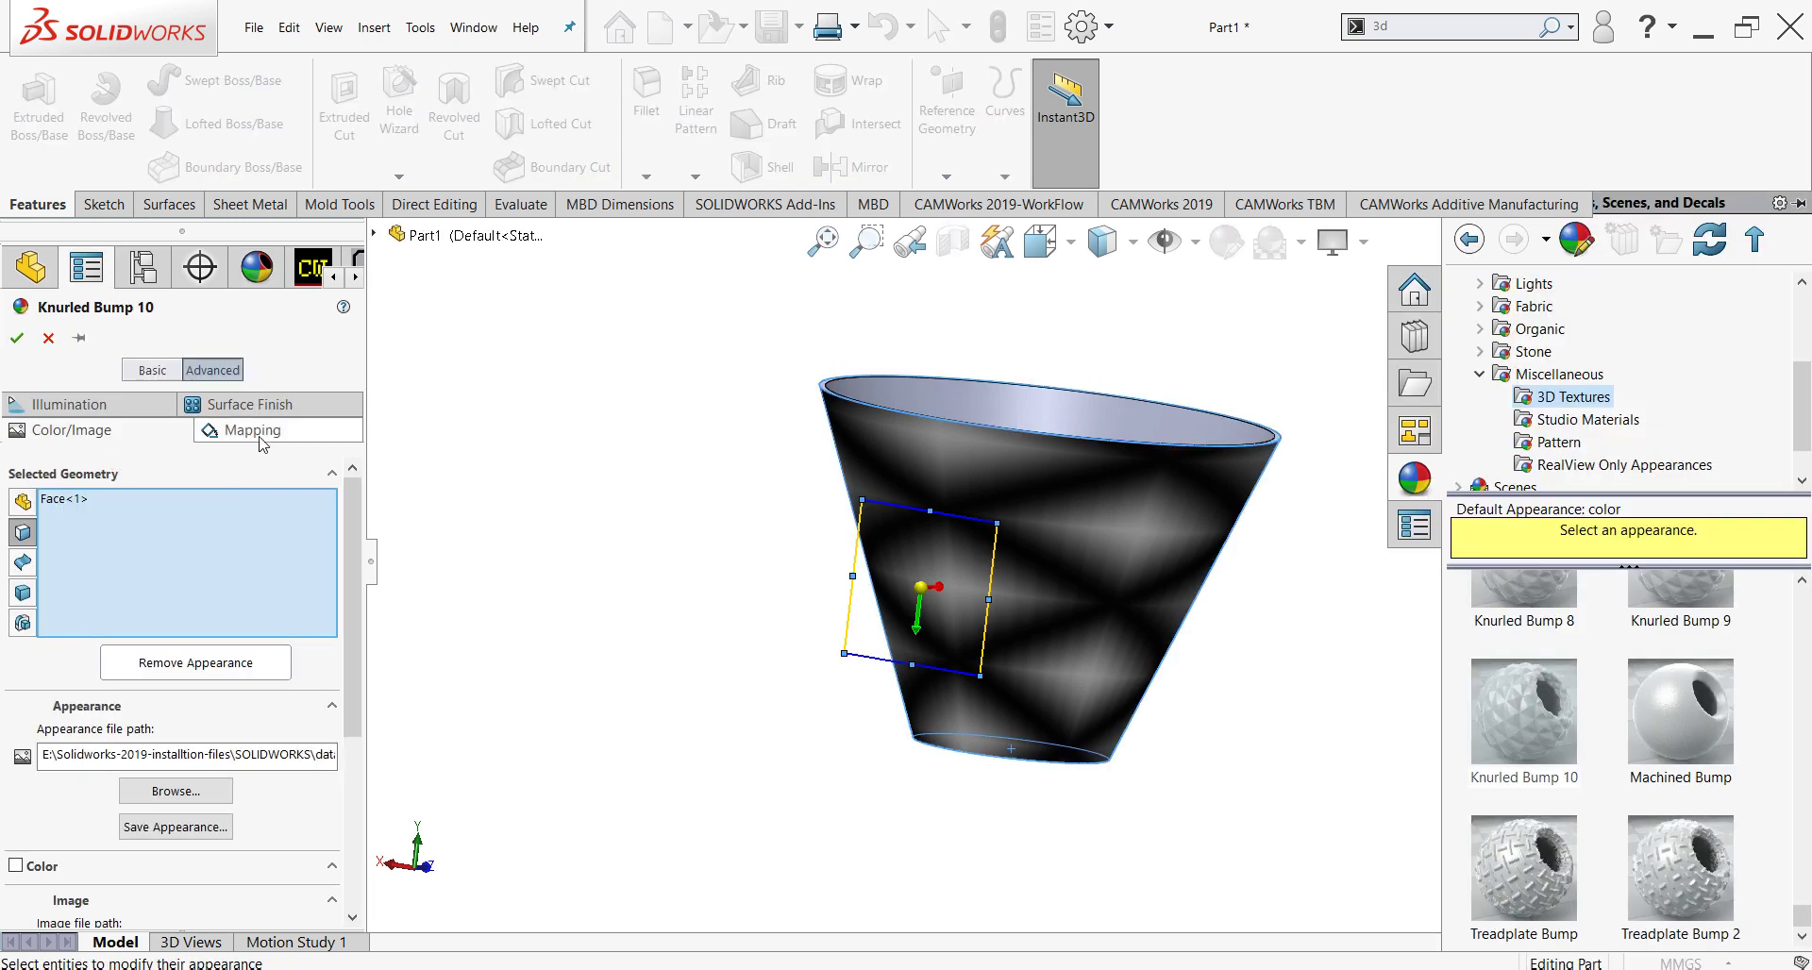
left_click(238, 438)
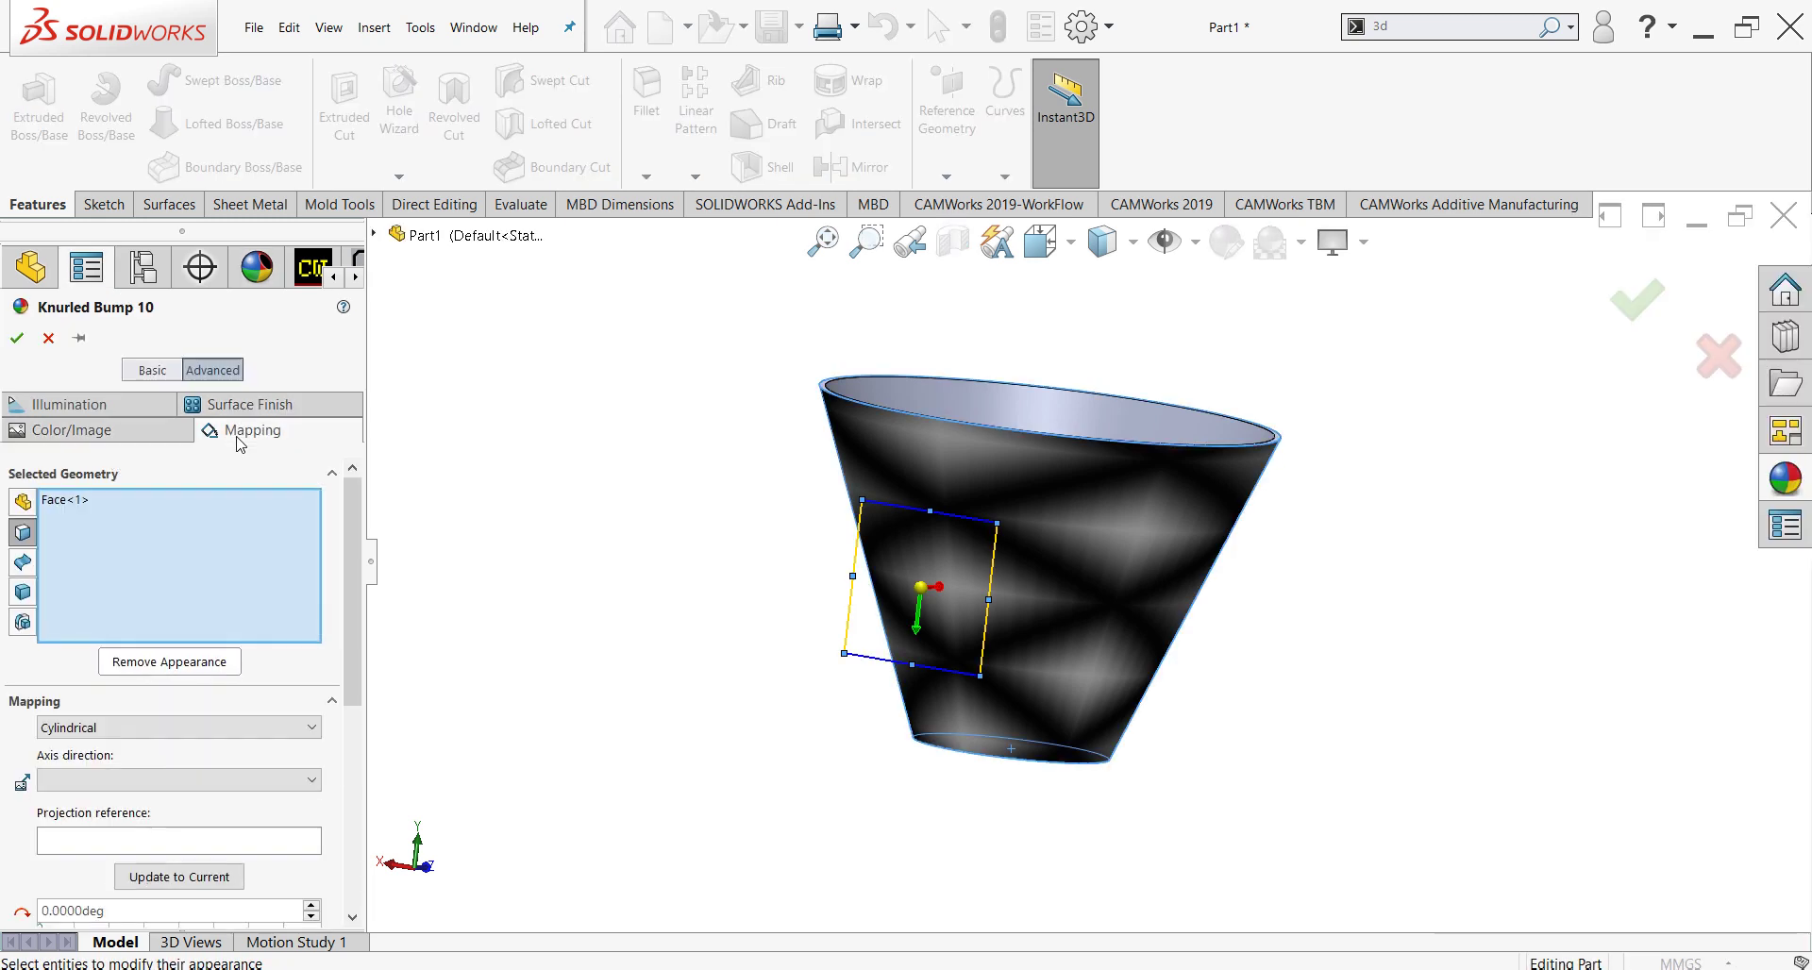
left_click_drag(353, 561, 342, 778)
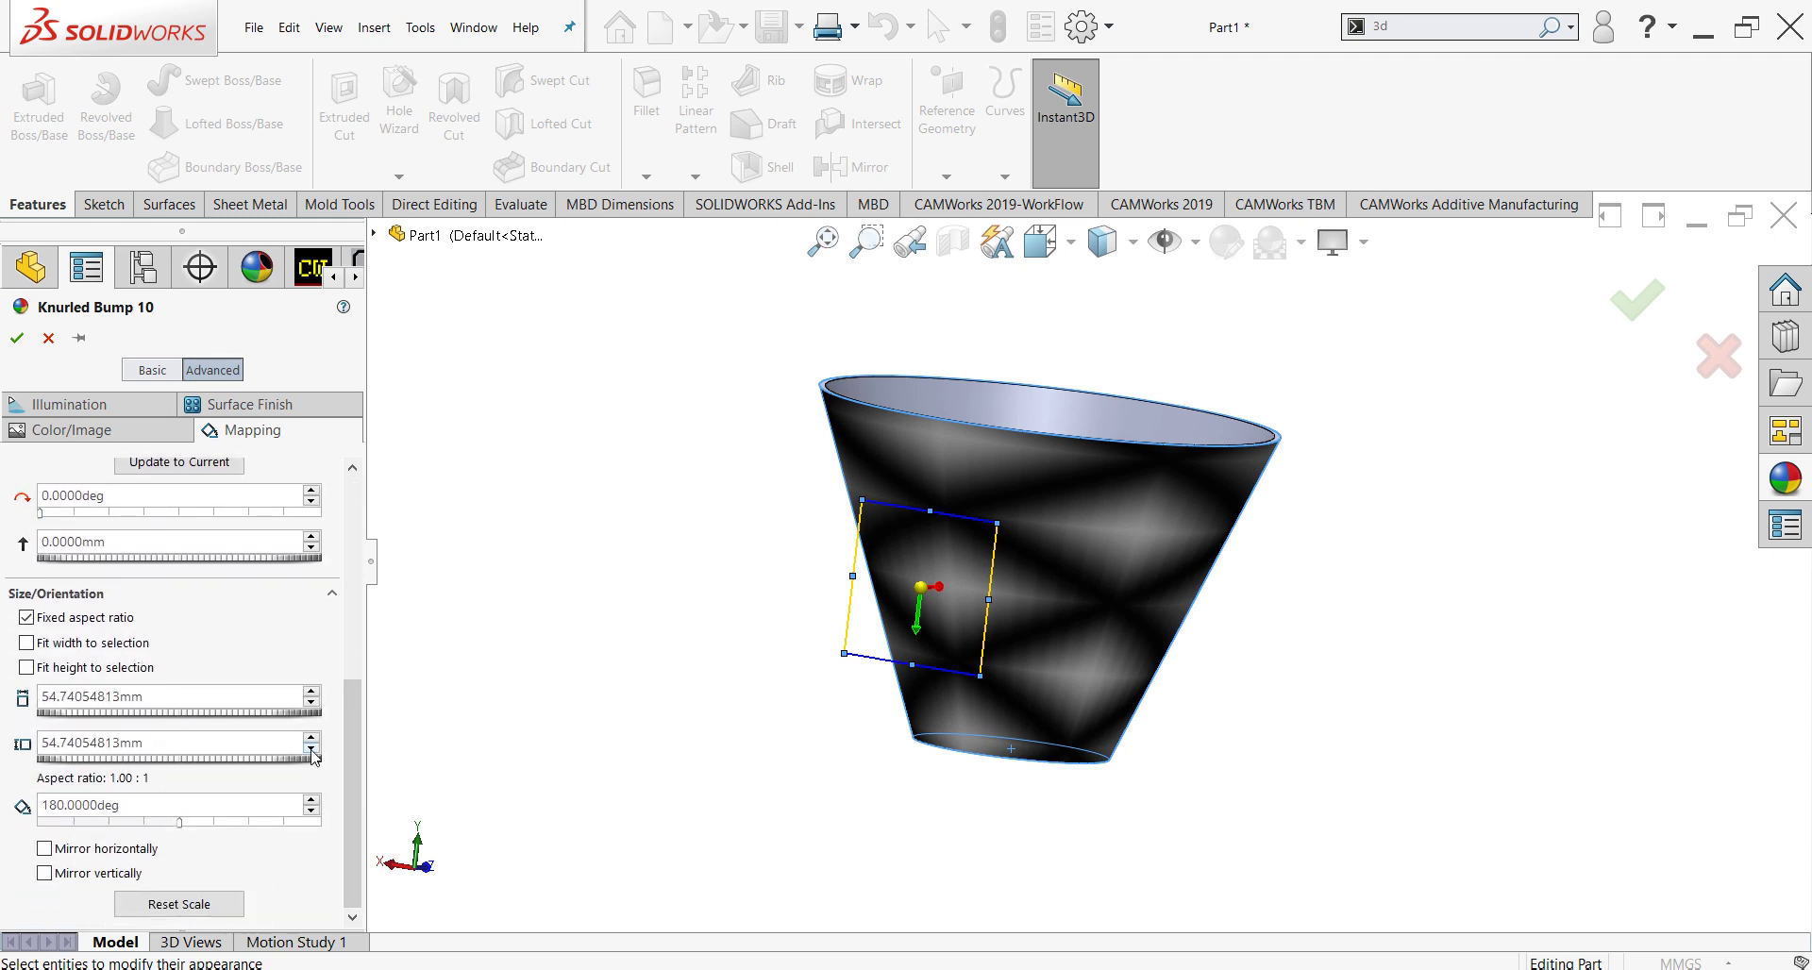
left_click(309, 710)
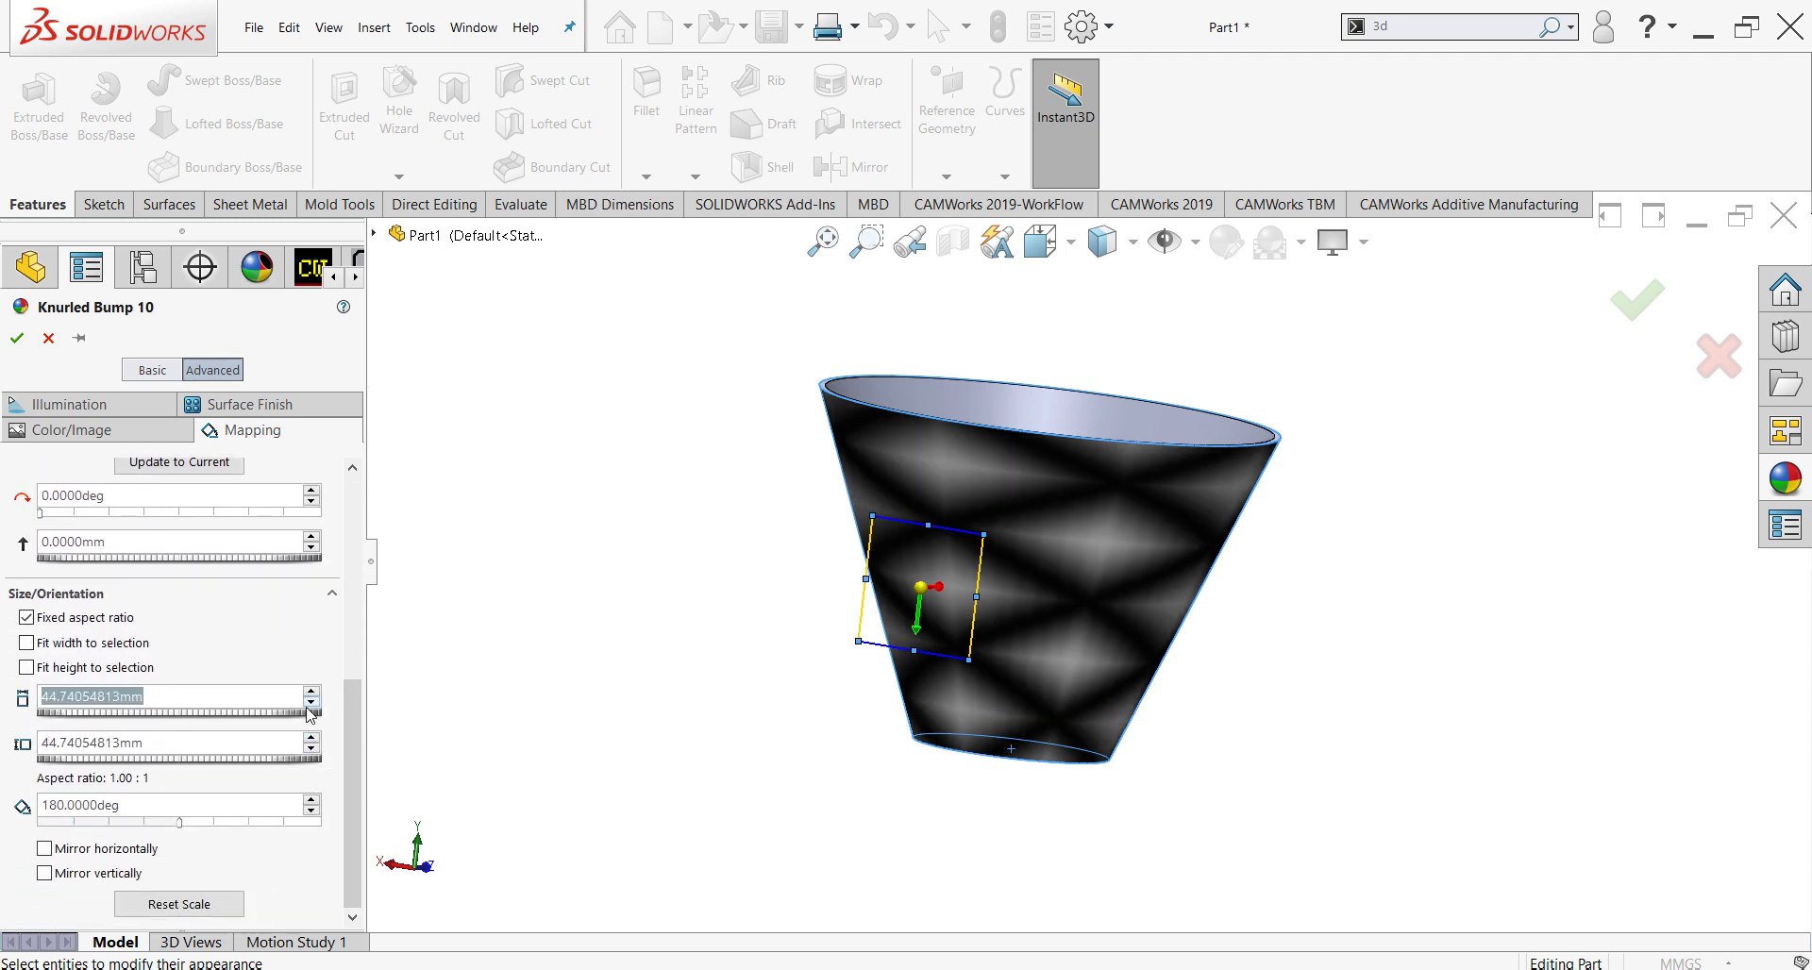
left_click(308, 709)
left_click(309, 710)
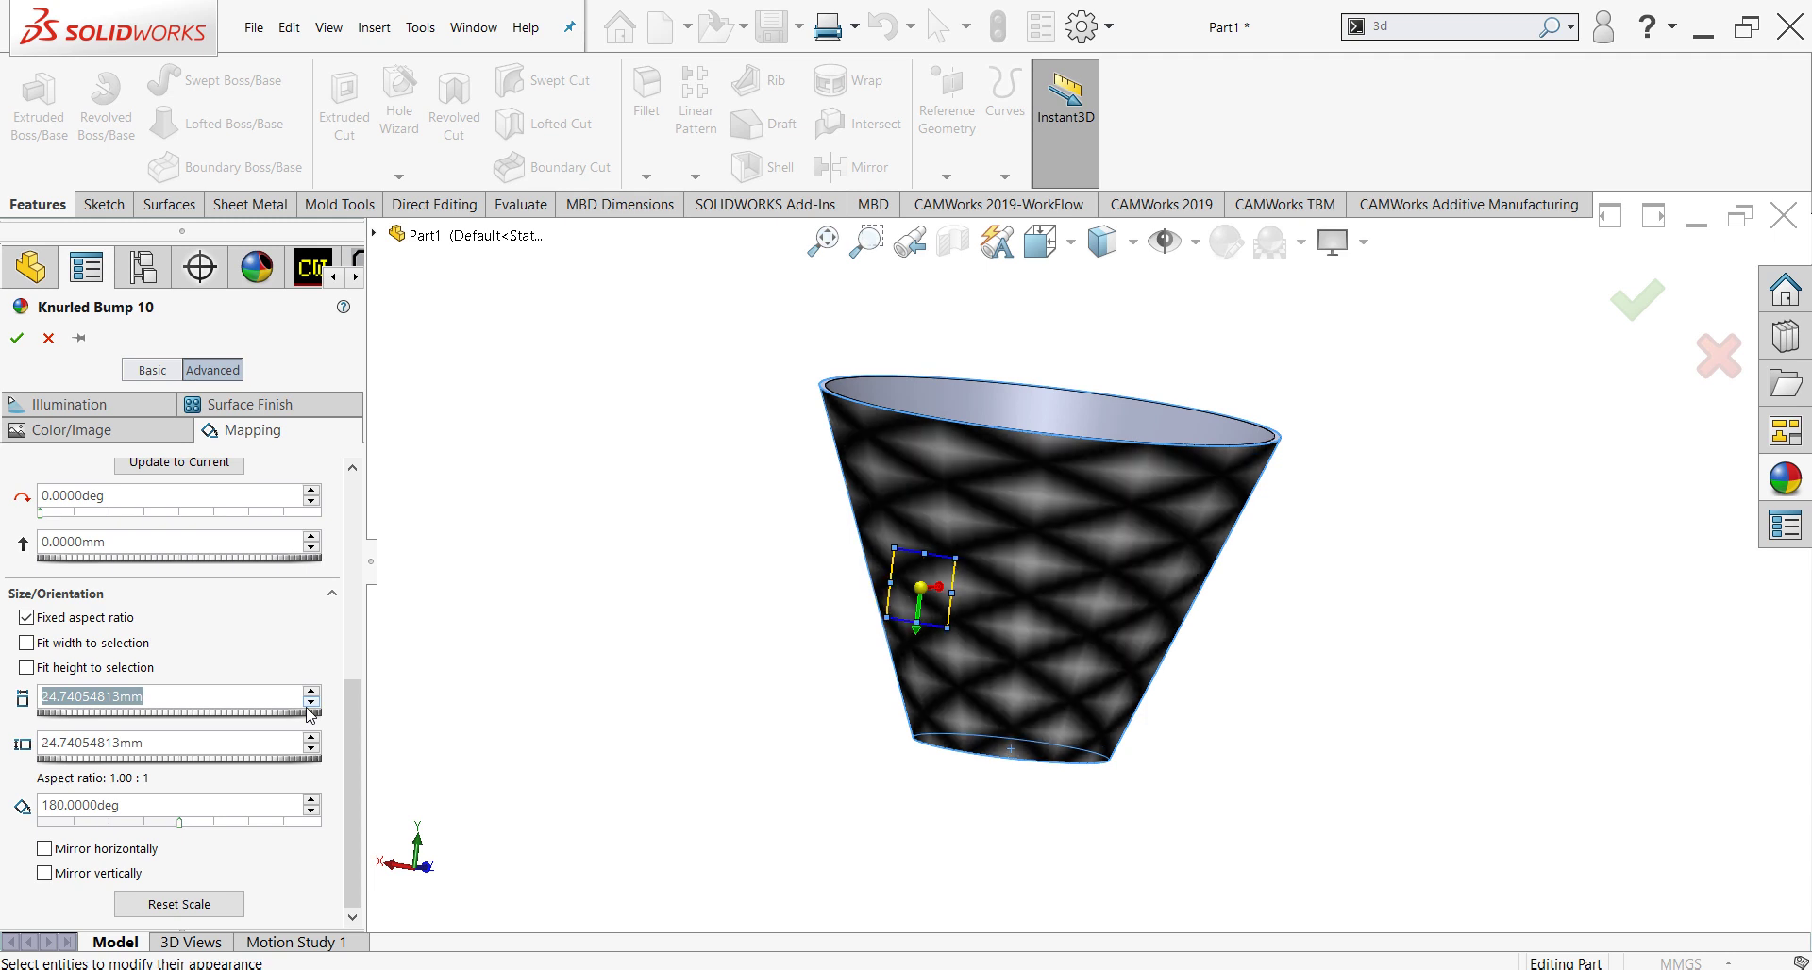
left_click(27, 343)
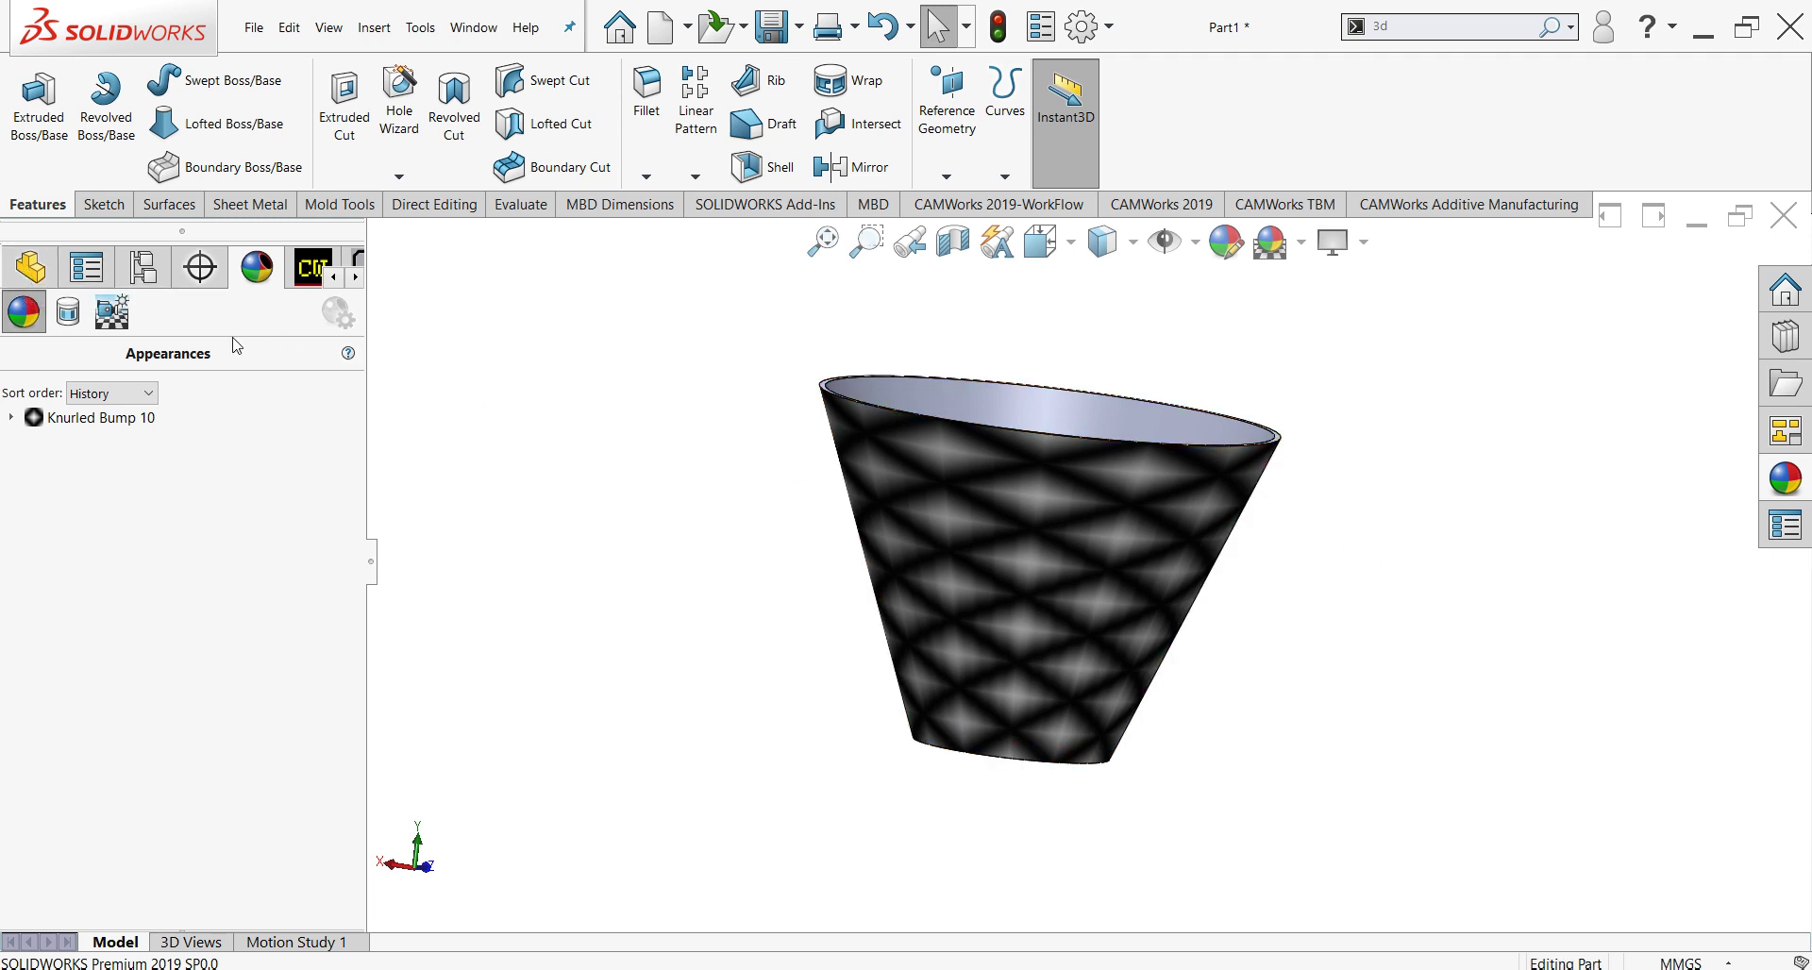
Step: Search commands for '3d' and launch the 3D Texture feature
left_click(16, 253)
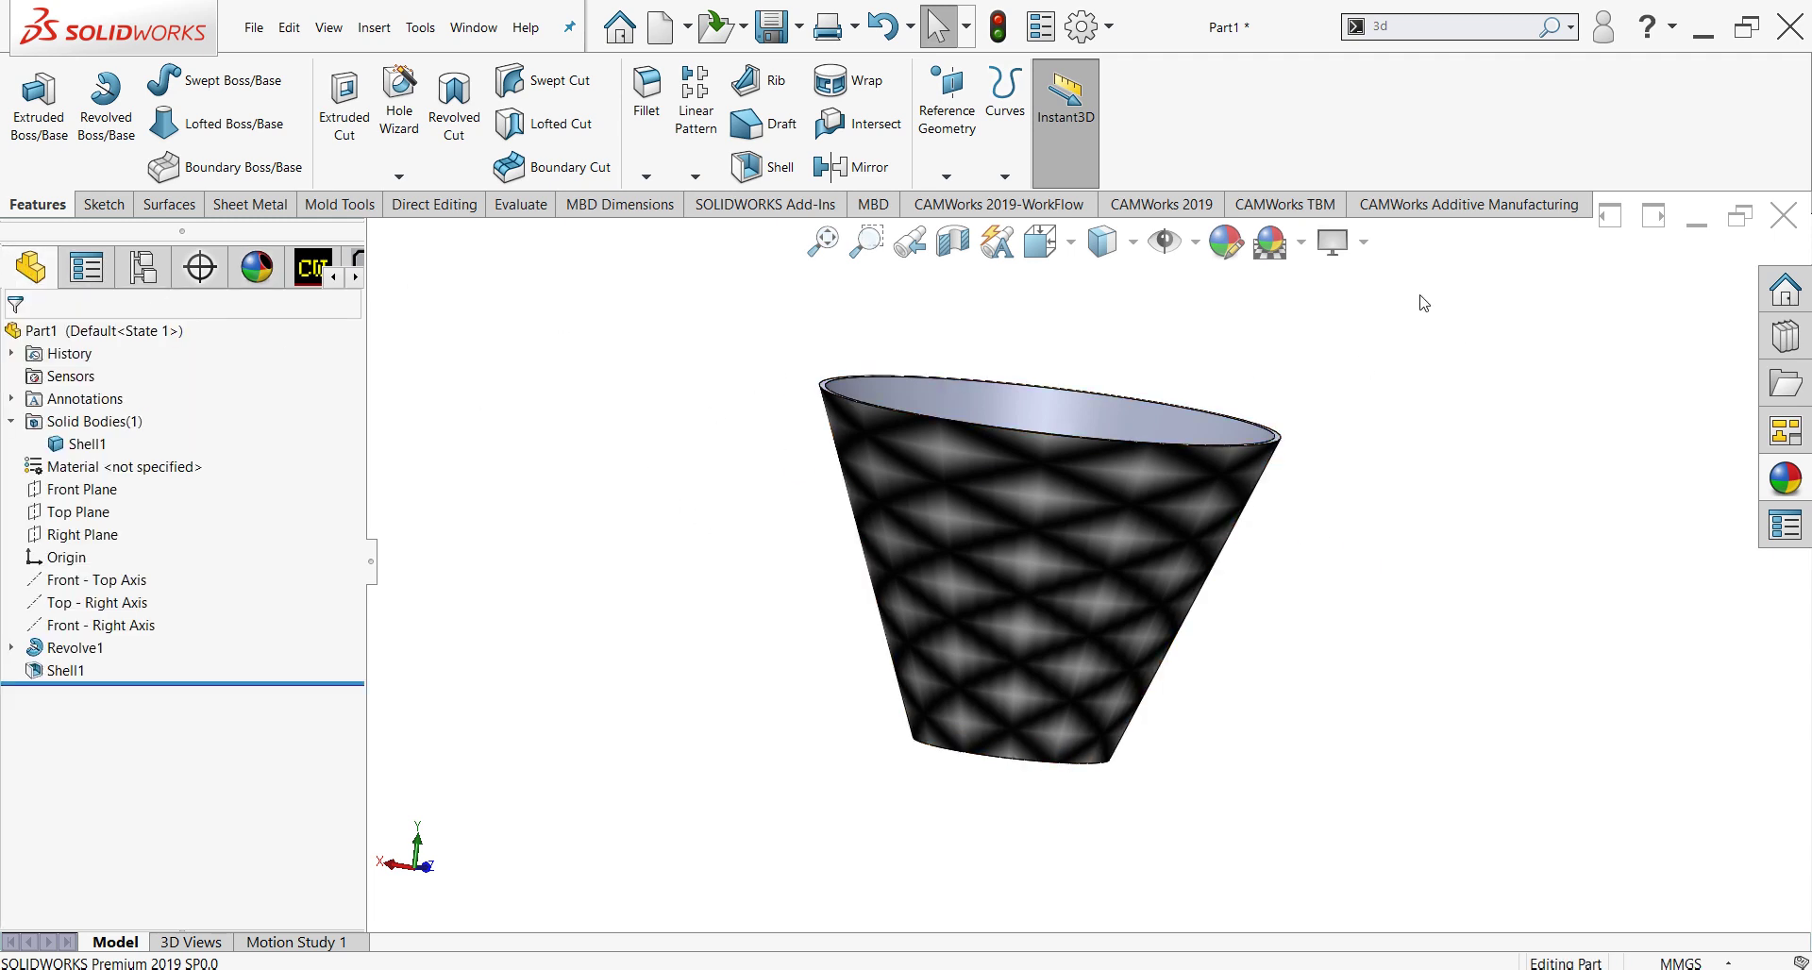
left_click(1571, 26)
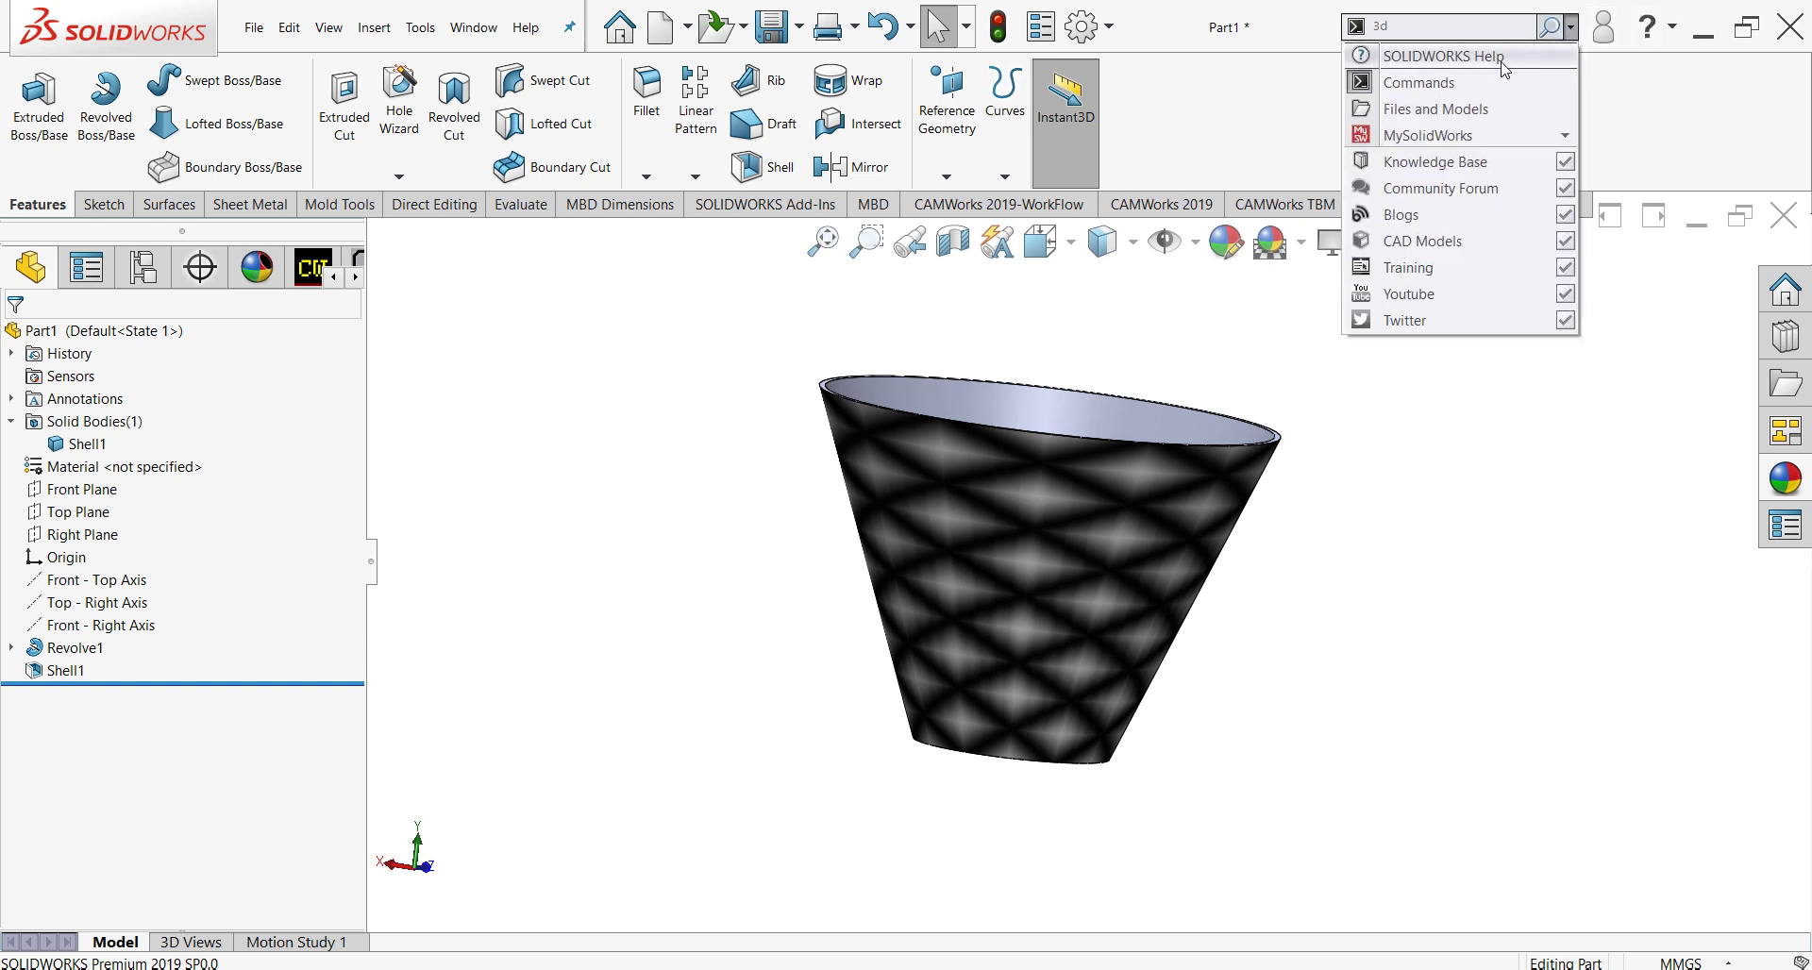
left_click(1416, 83)
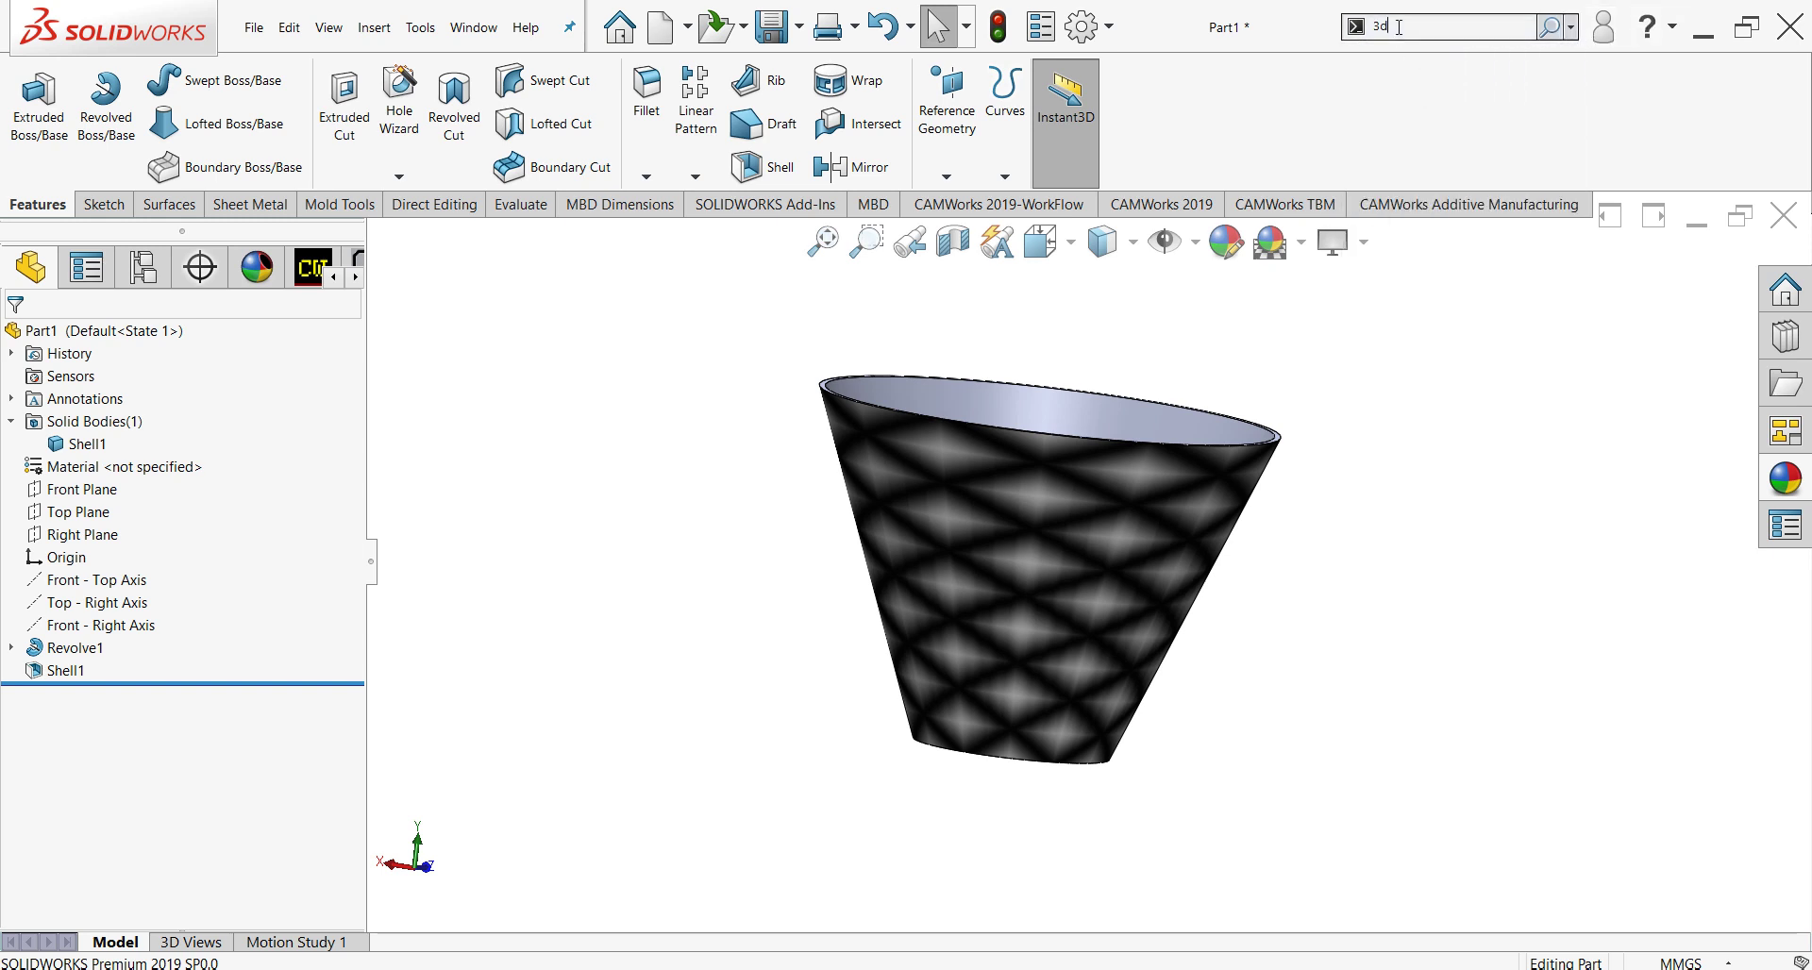
type("3")
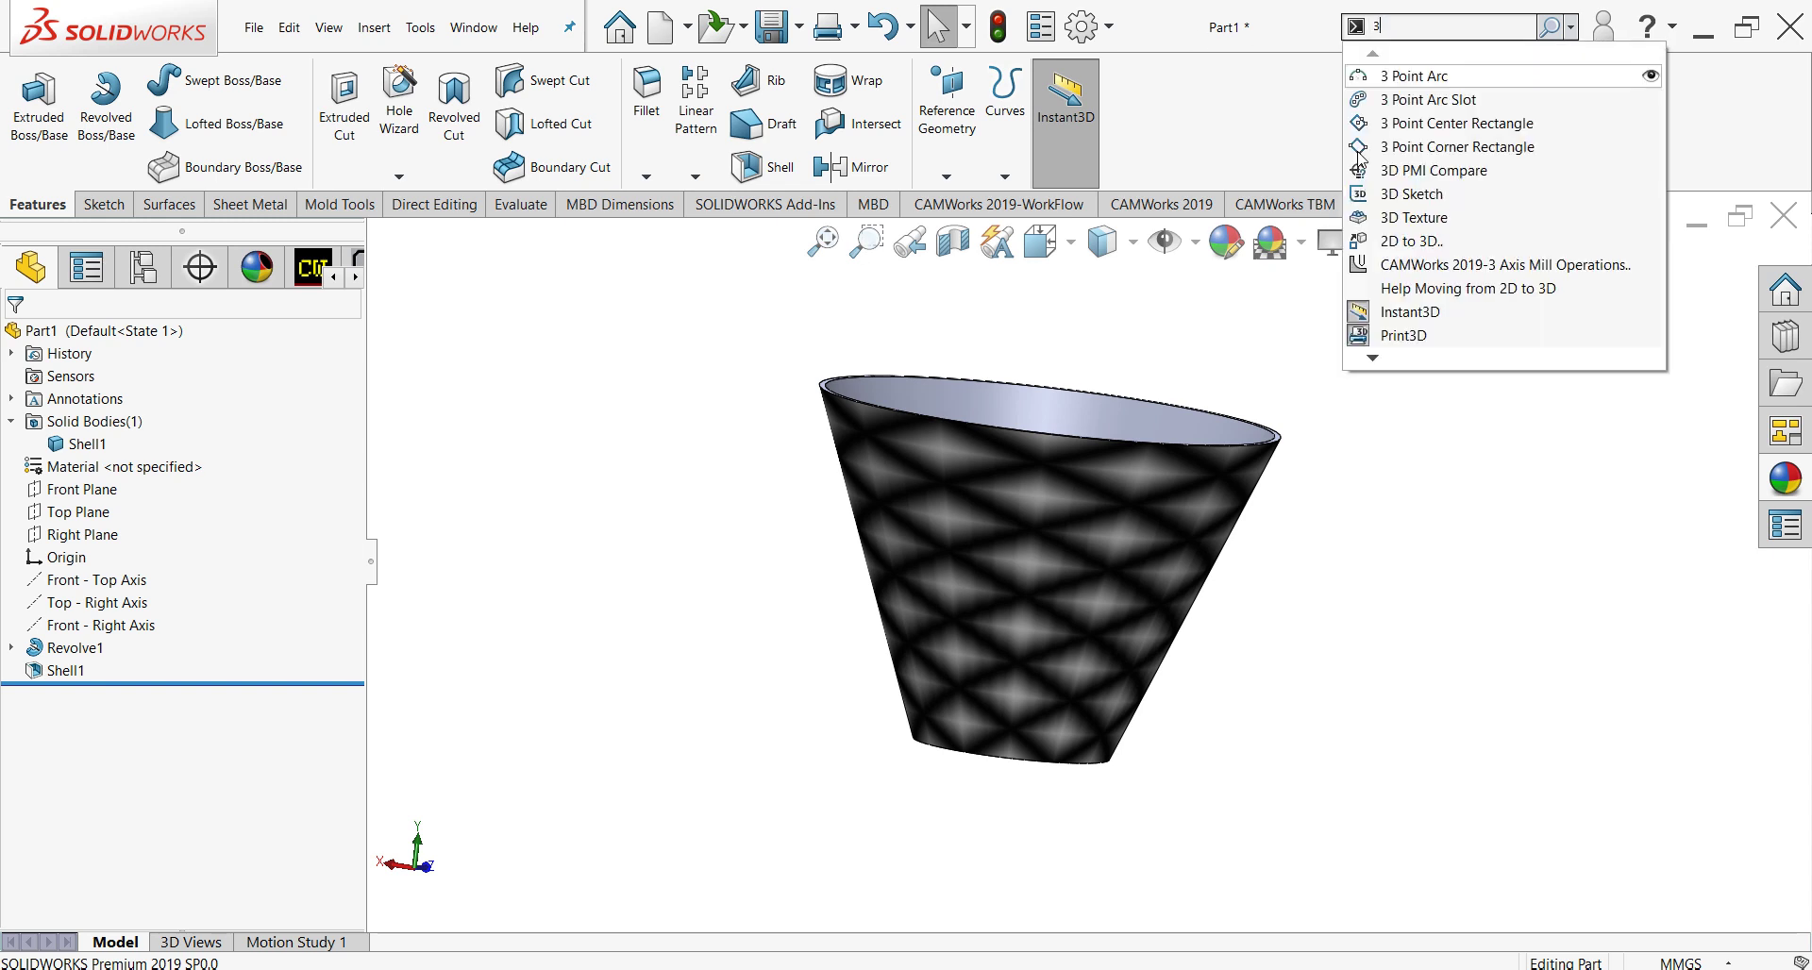
type("d")
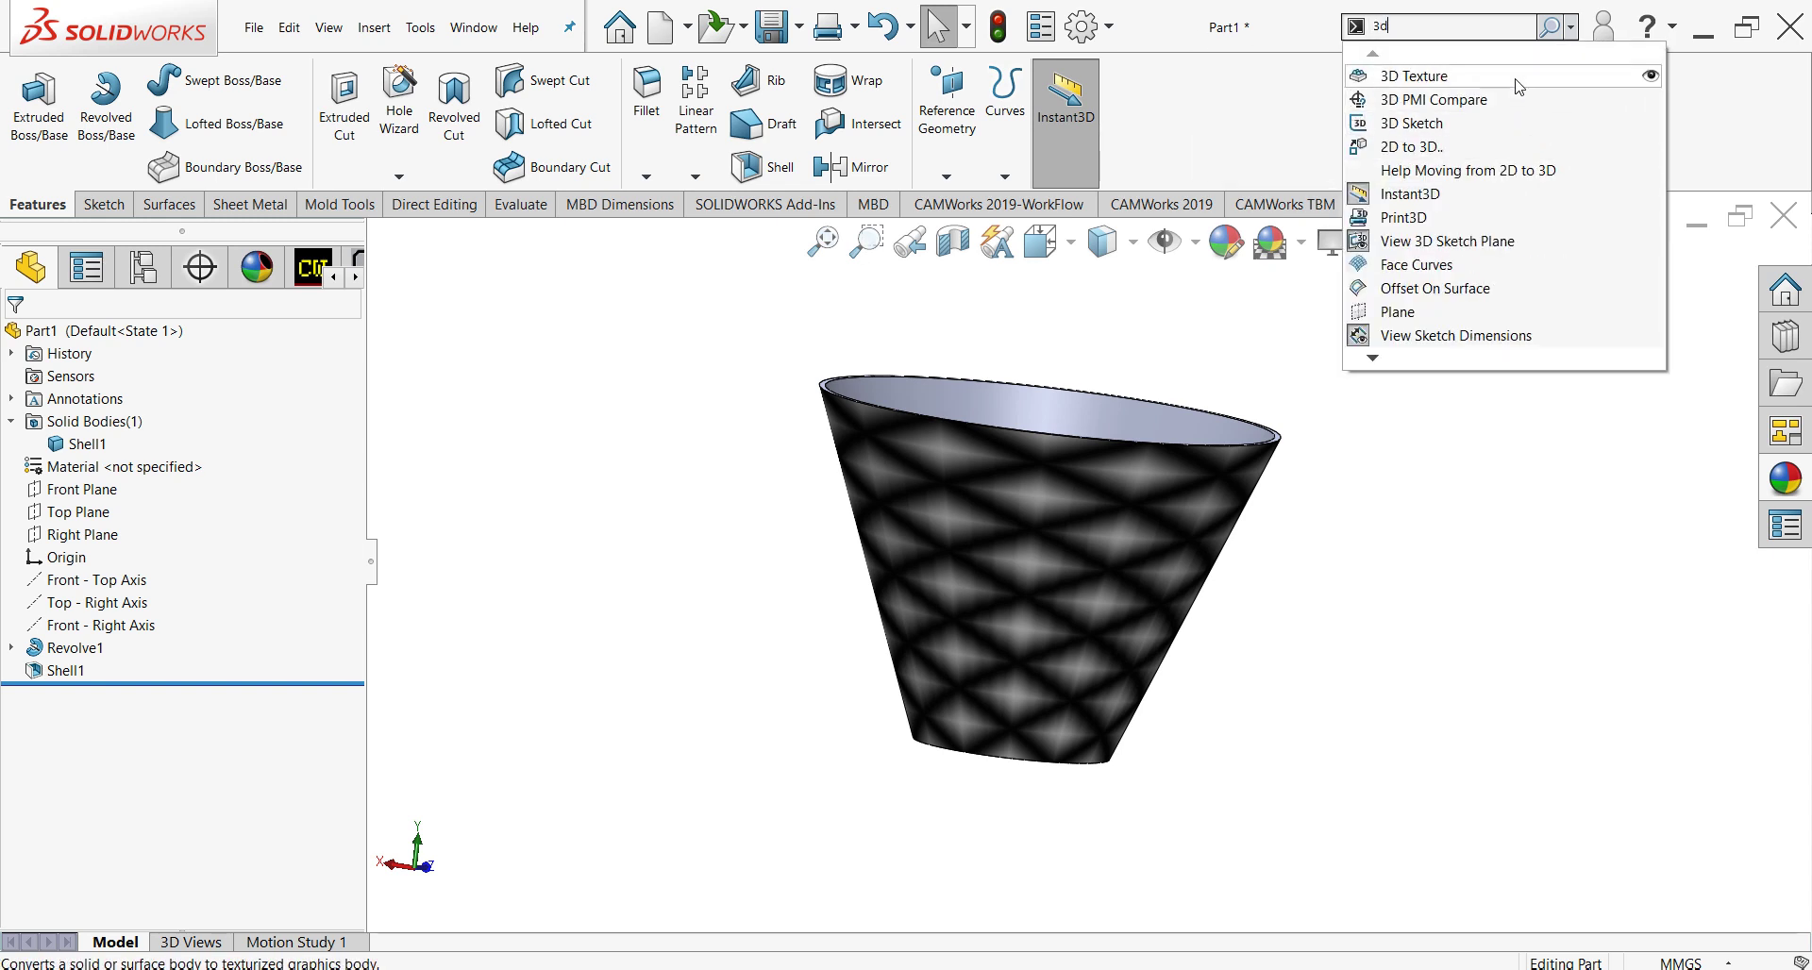
left_click(1518, 87)
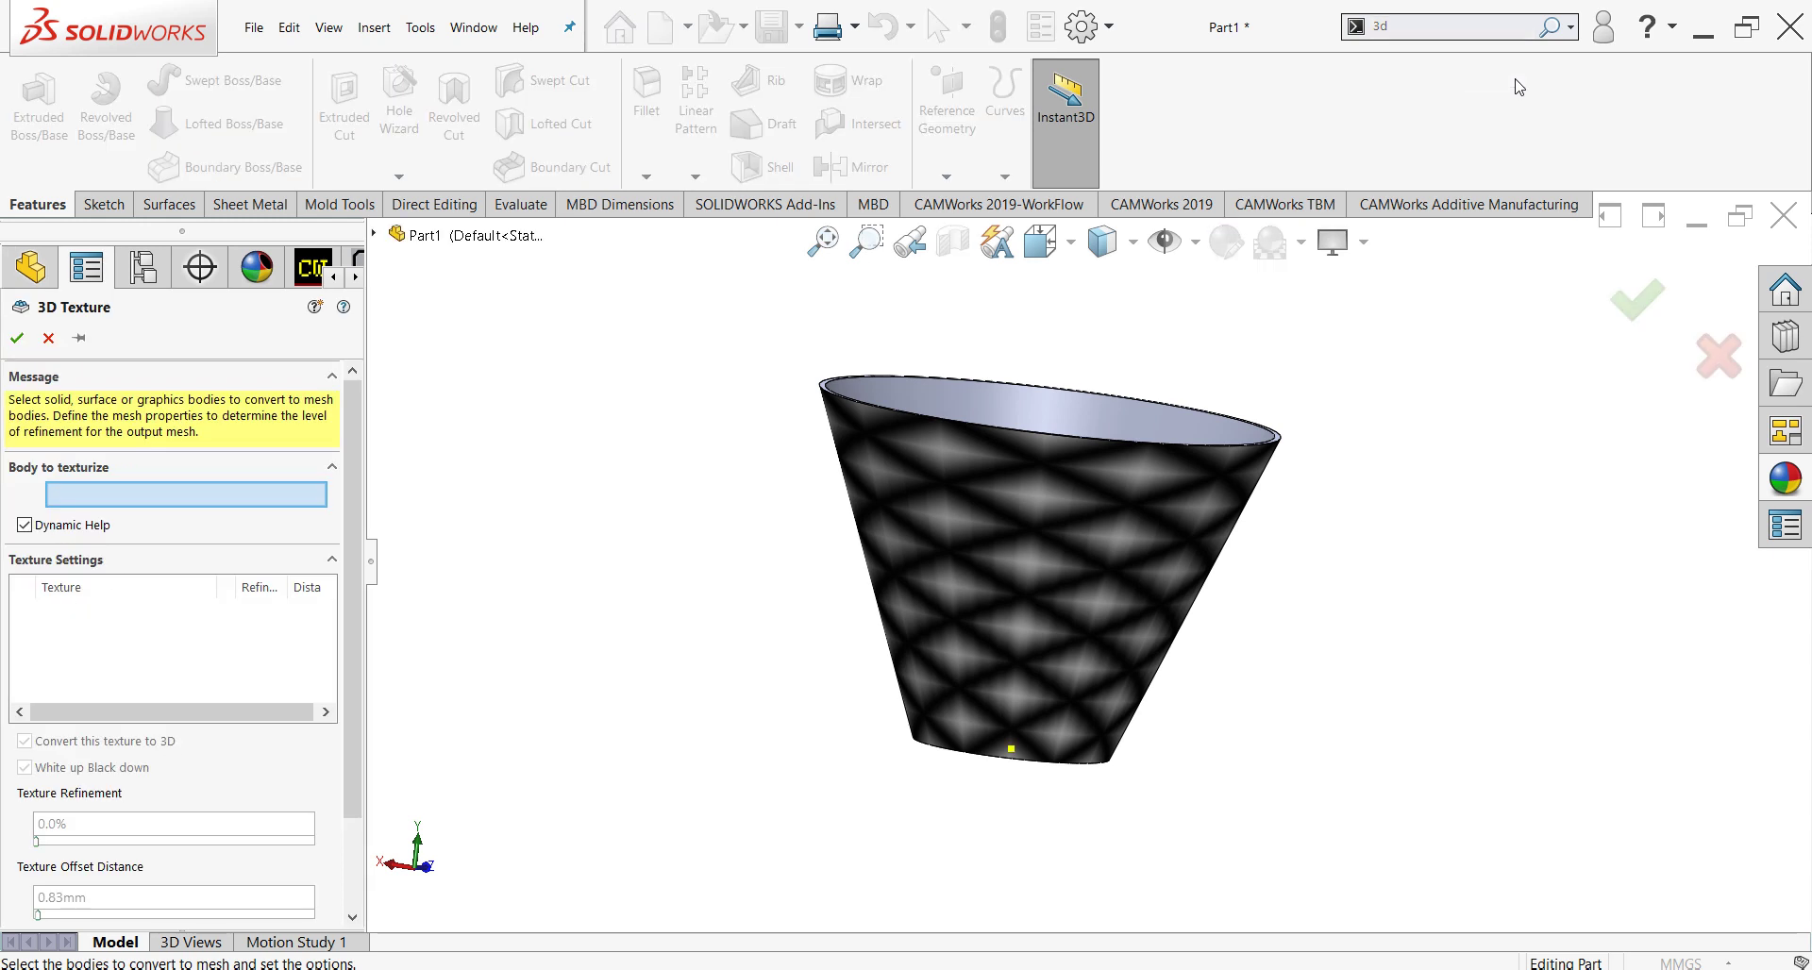
mouse_move(185, 495)
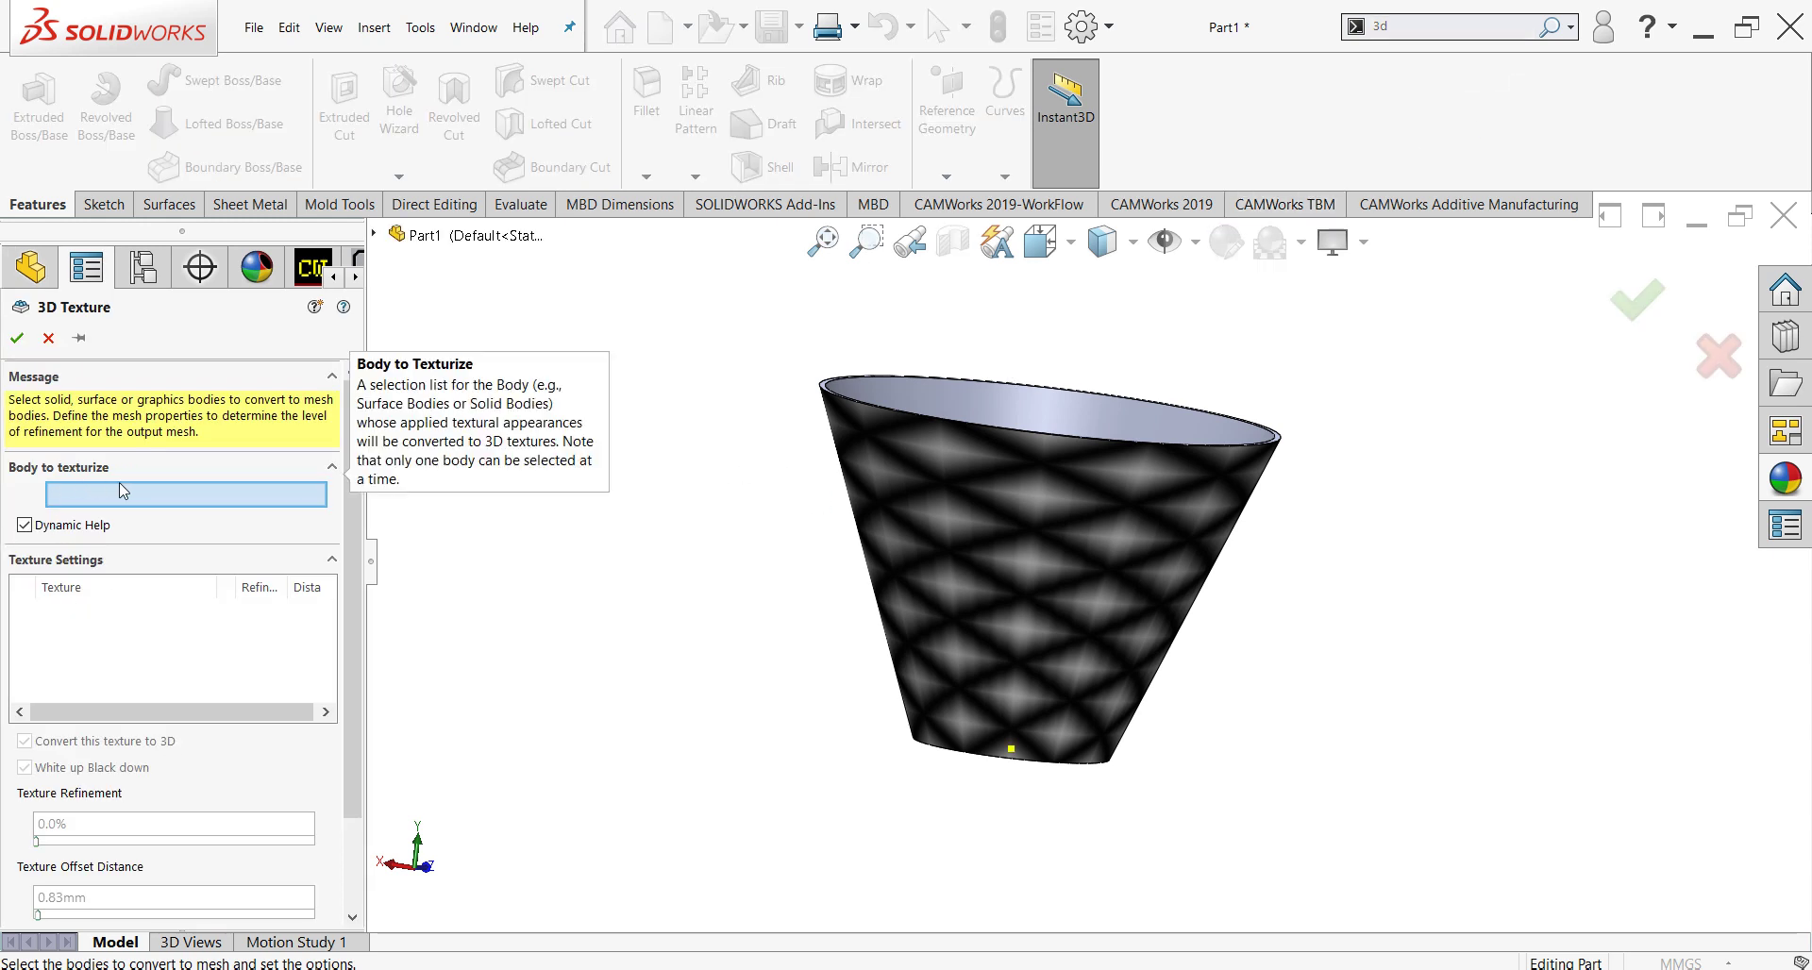
Step: Pick Shell1 as the body and check Knurled Bump 10, previewing a 10190-facet mesh
left_click(894, 408)
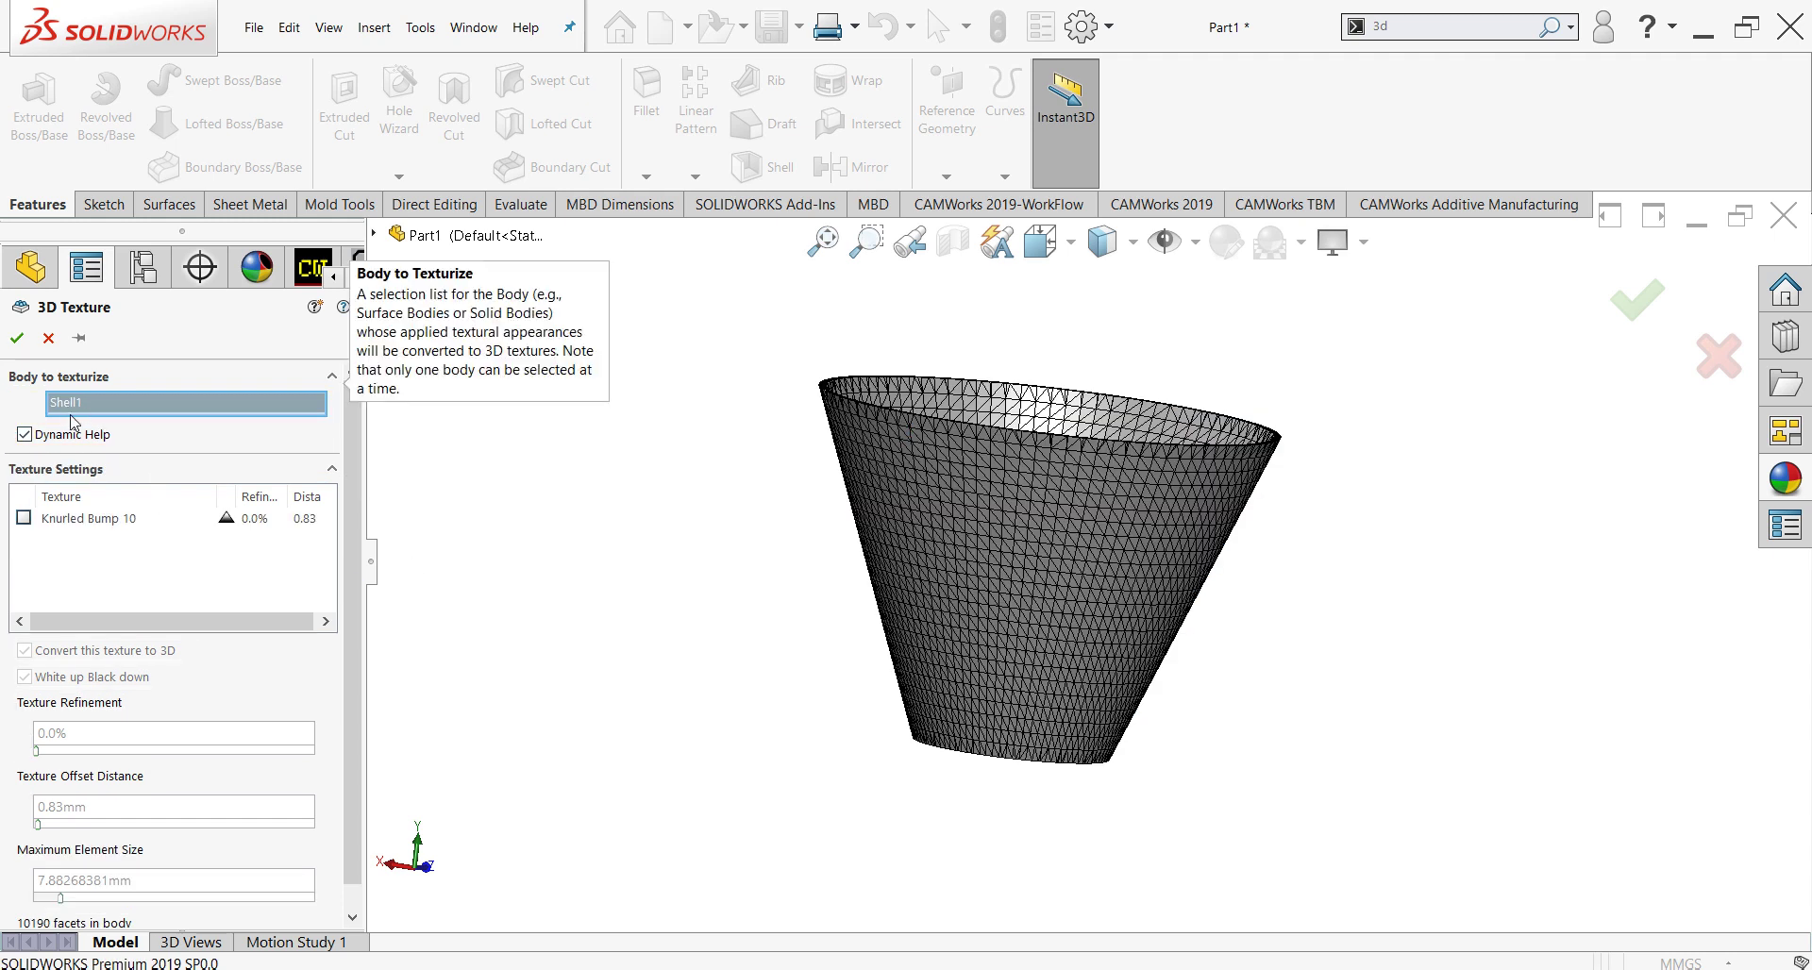
left_click(24, 517)
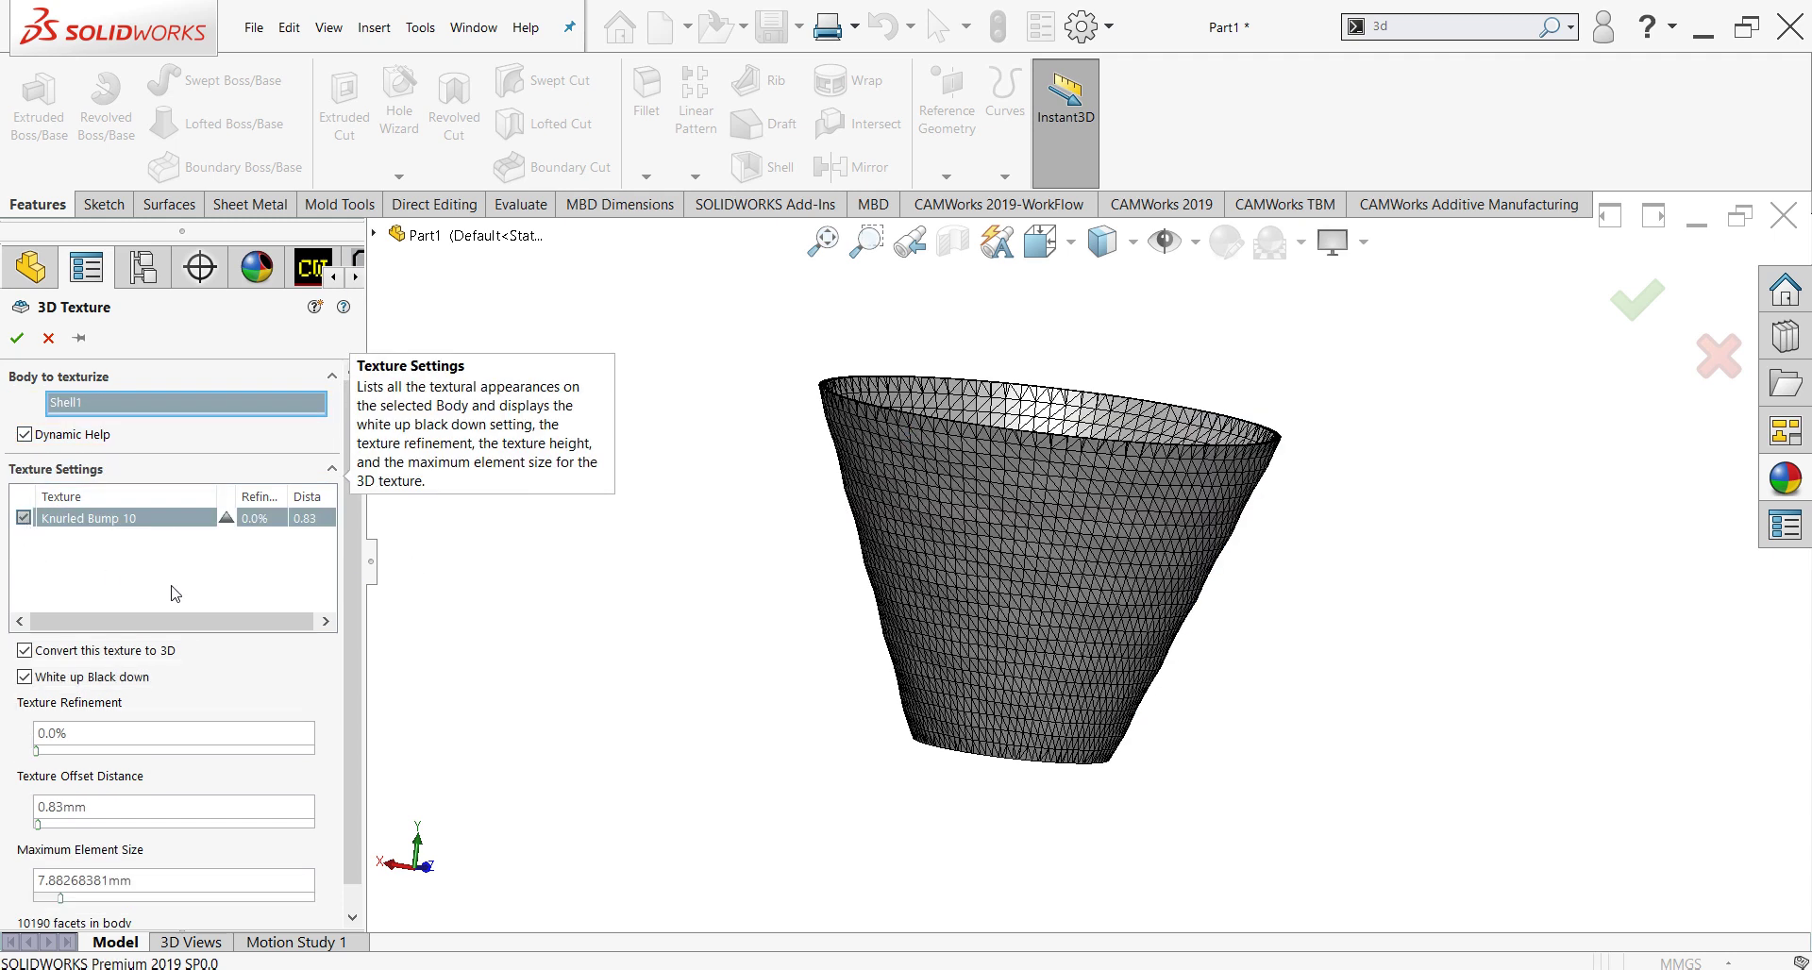
scroll(344, 670, "down", 1)
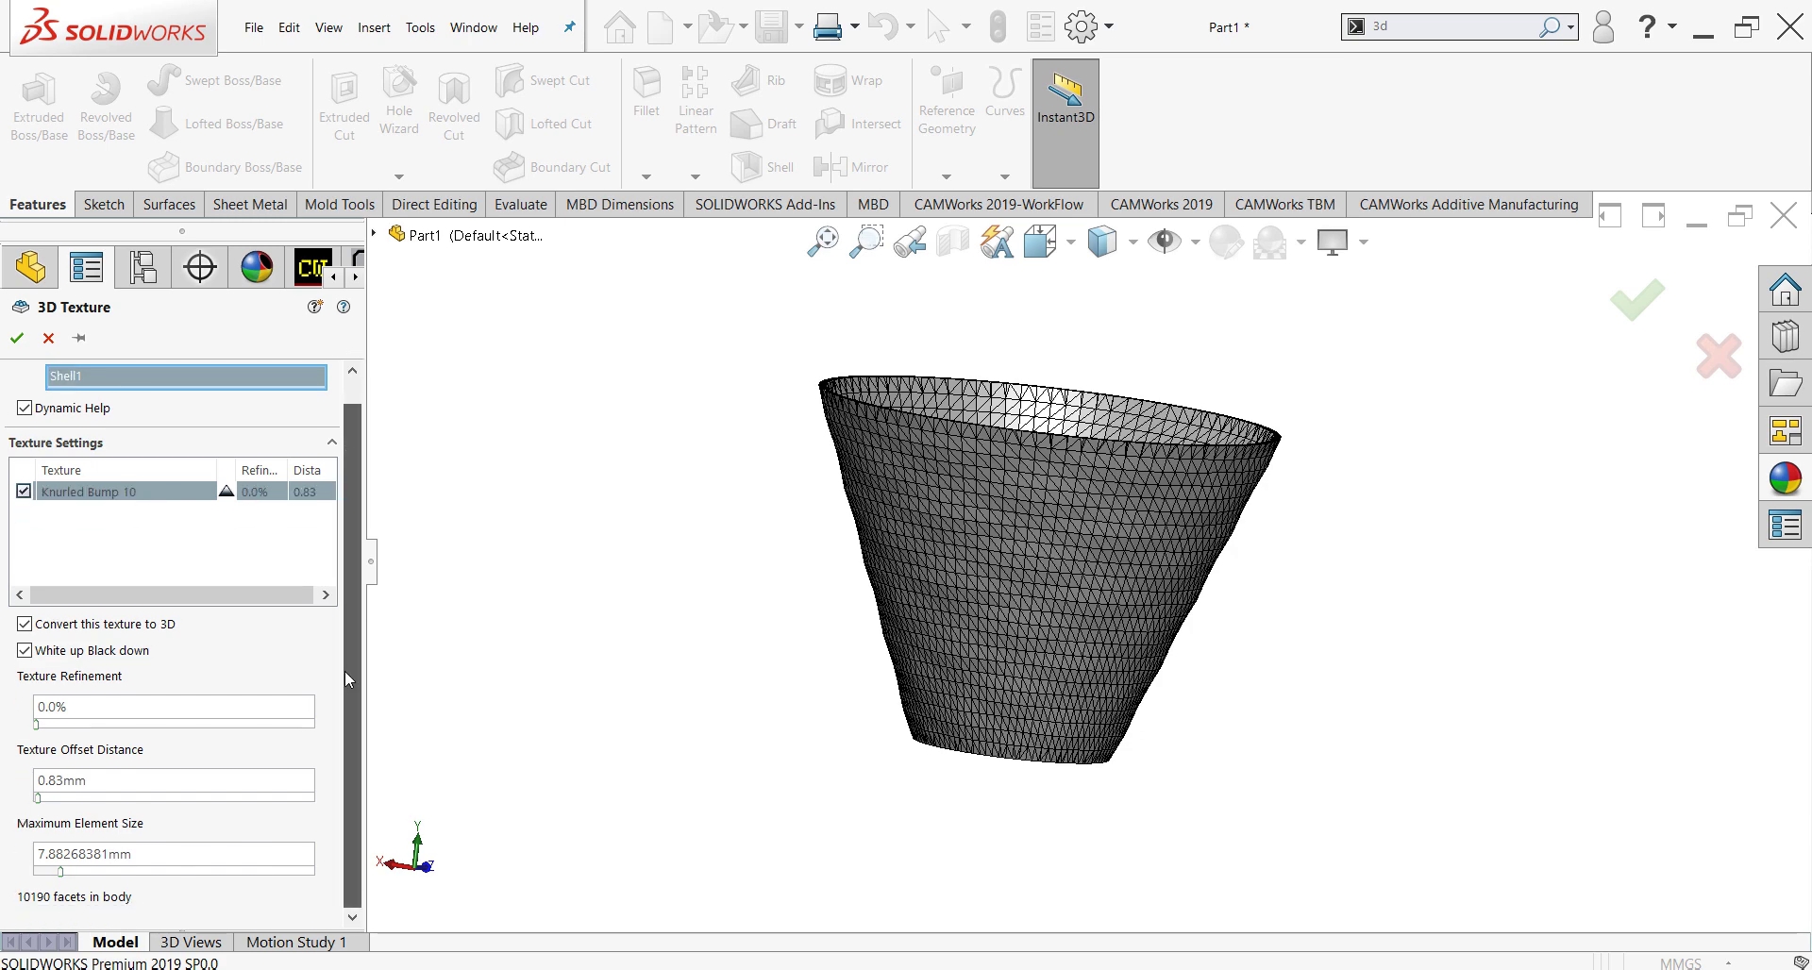
scroll(942, 533, "down", 2)
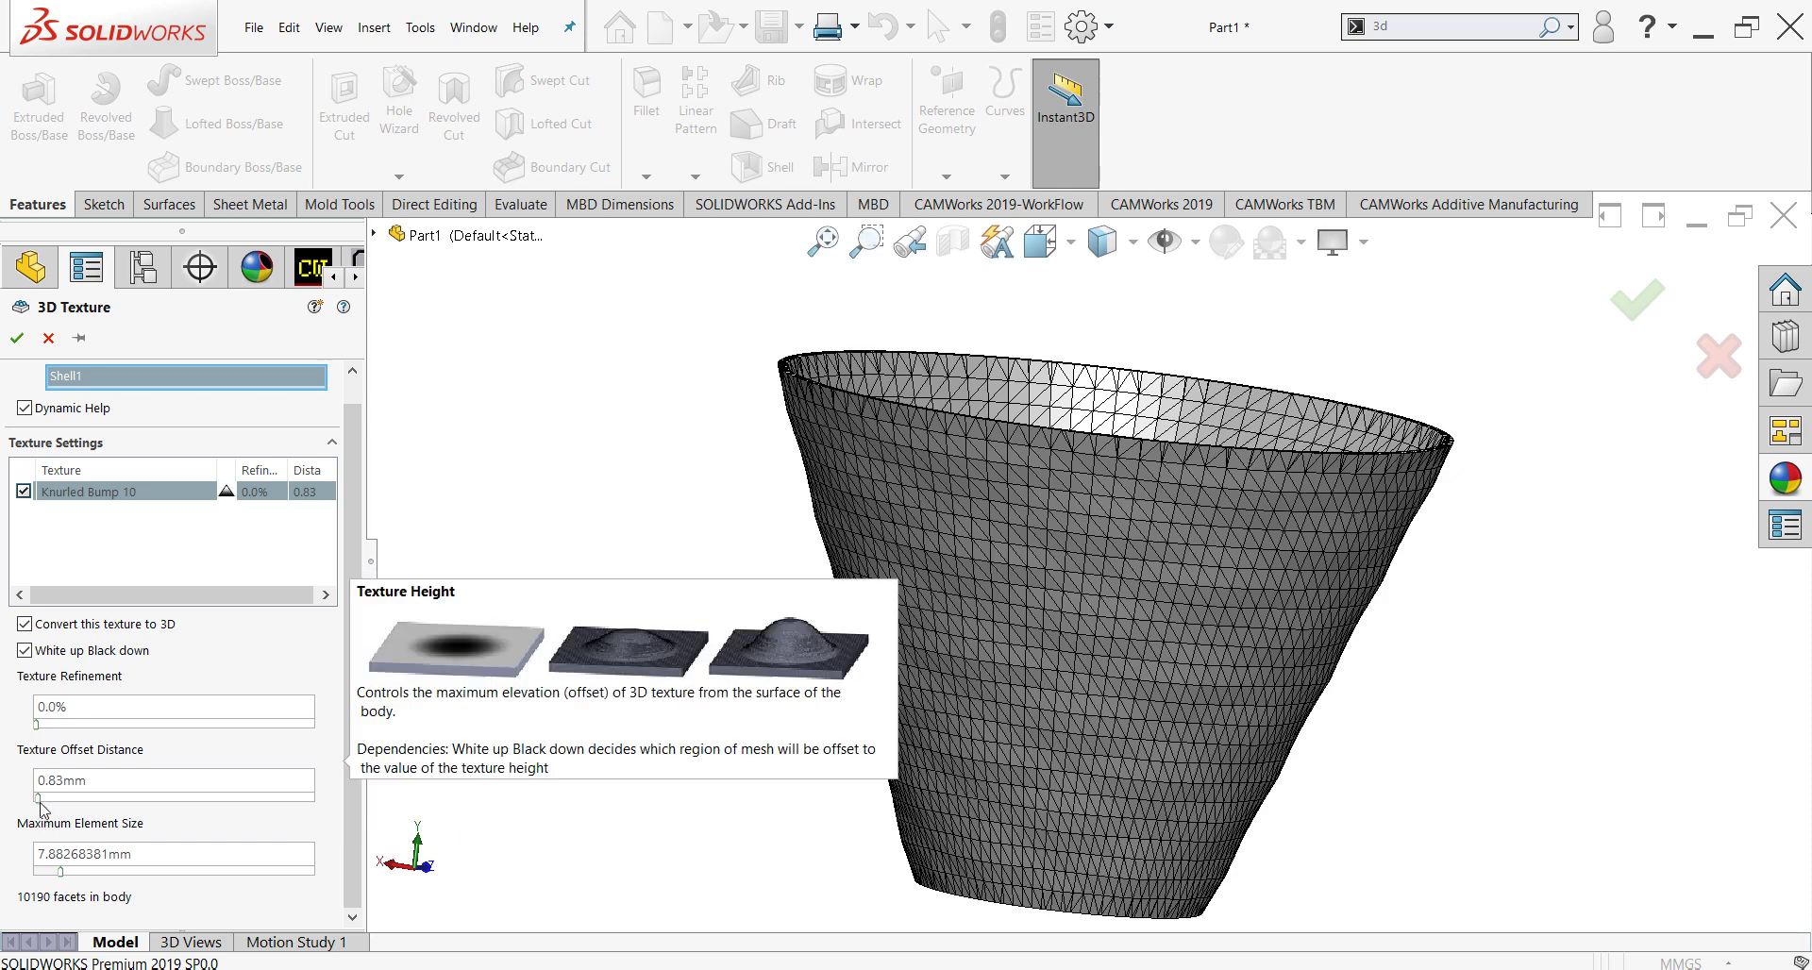
Step: Set Texture Offset Distance to 6.01 mm and Maximum Element Size to about 1.434 mm
mouse_move(39, 797)
left_mouse_down()
mouse_move(93, 797)
mouse_move(74, 804)
left_mouse_up()
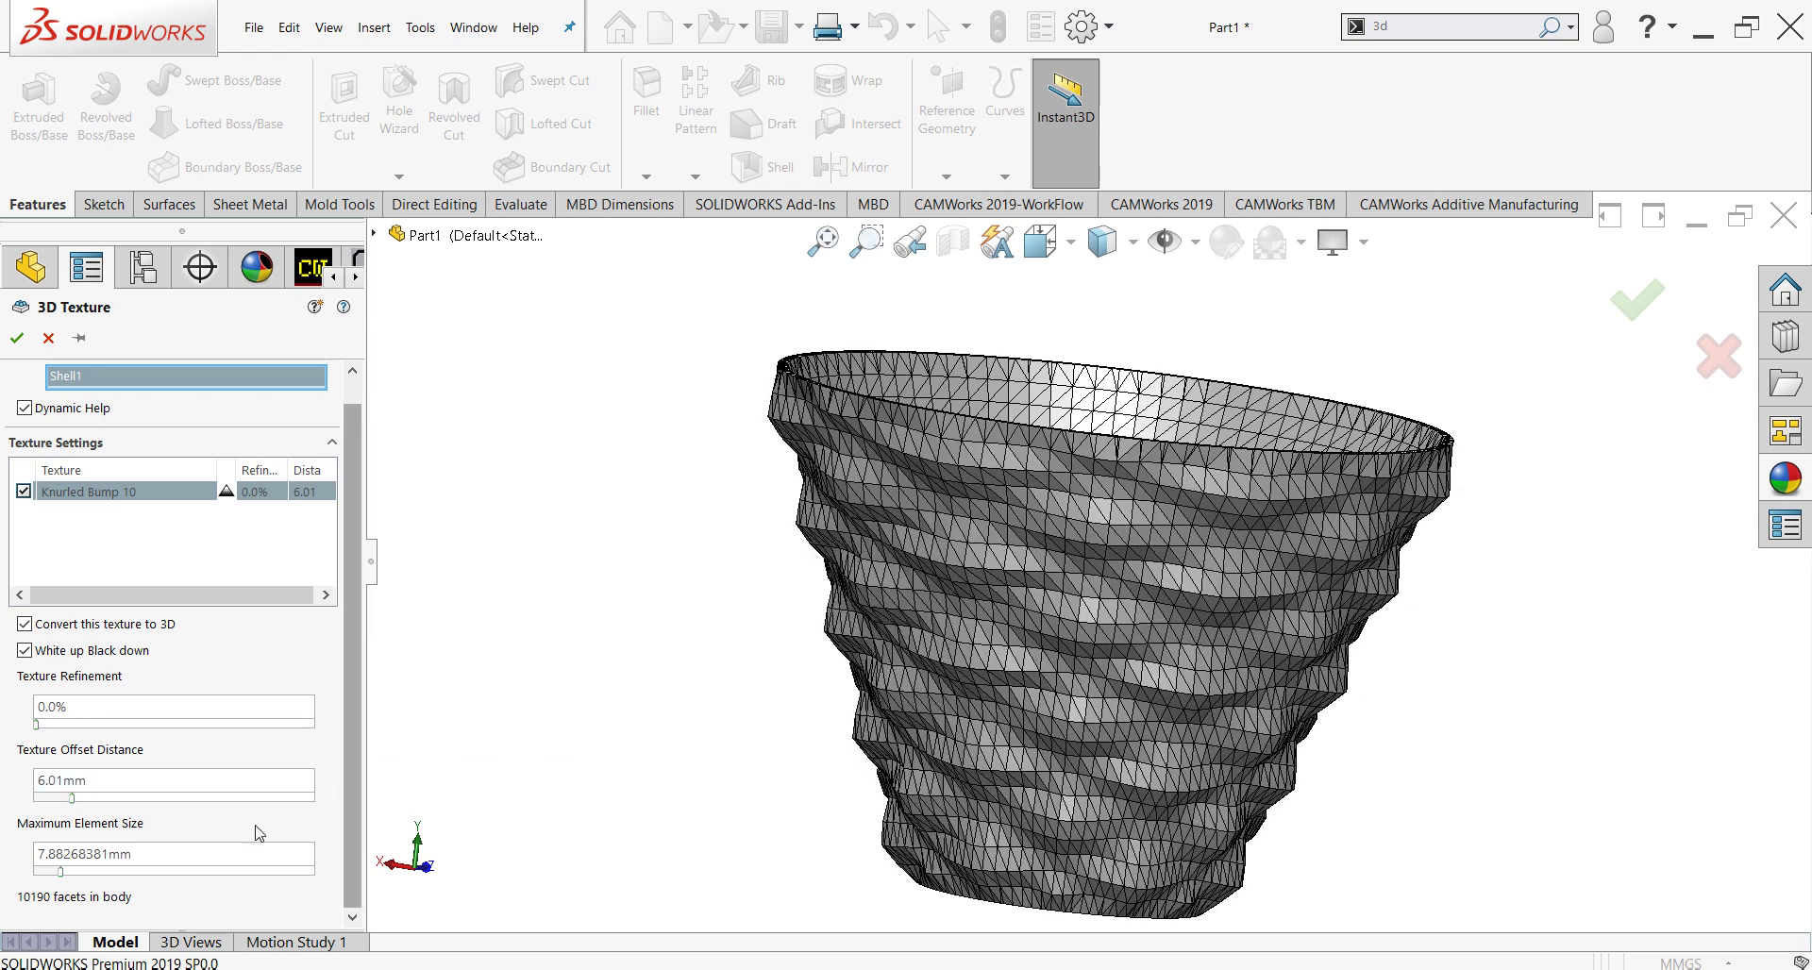
left_click_drag(61, 873, 185, 872)
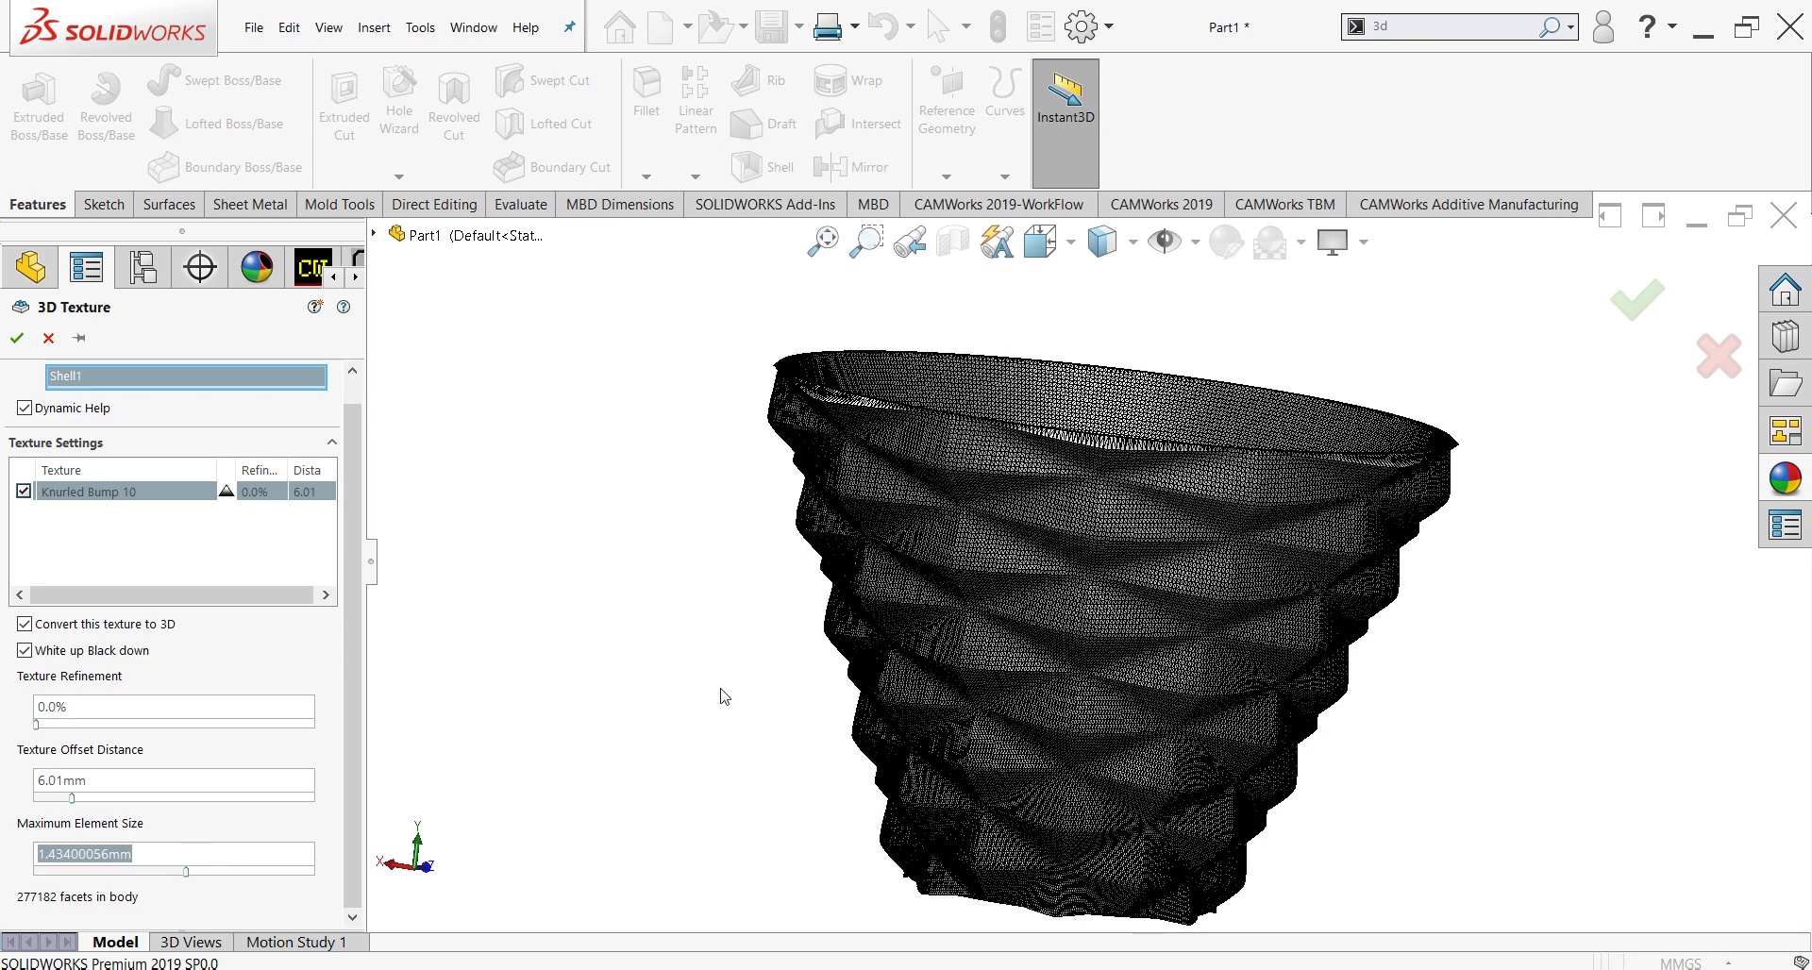
mouse_move(724, 697)
middle_mouse_down()
mouse_move(695, 590)
mouse_move(724, 772)
mouse_move(667, 712)
mouse_move(616, 705)
mouse_move(670, 727)
middle_mouse_up()
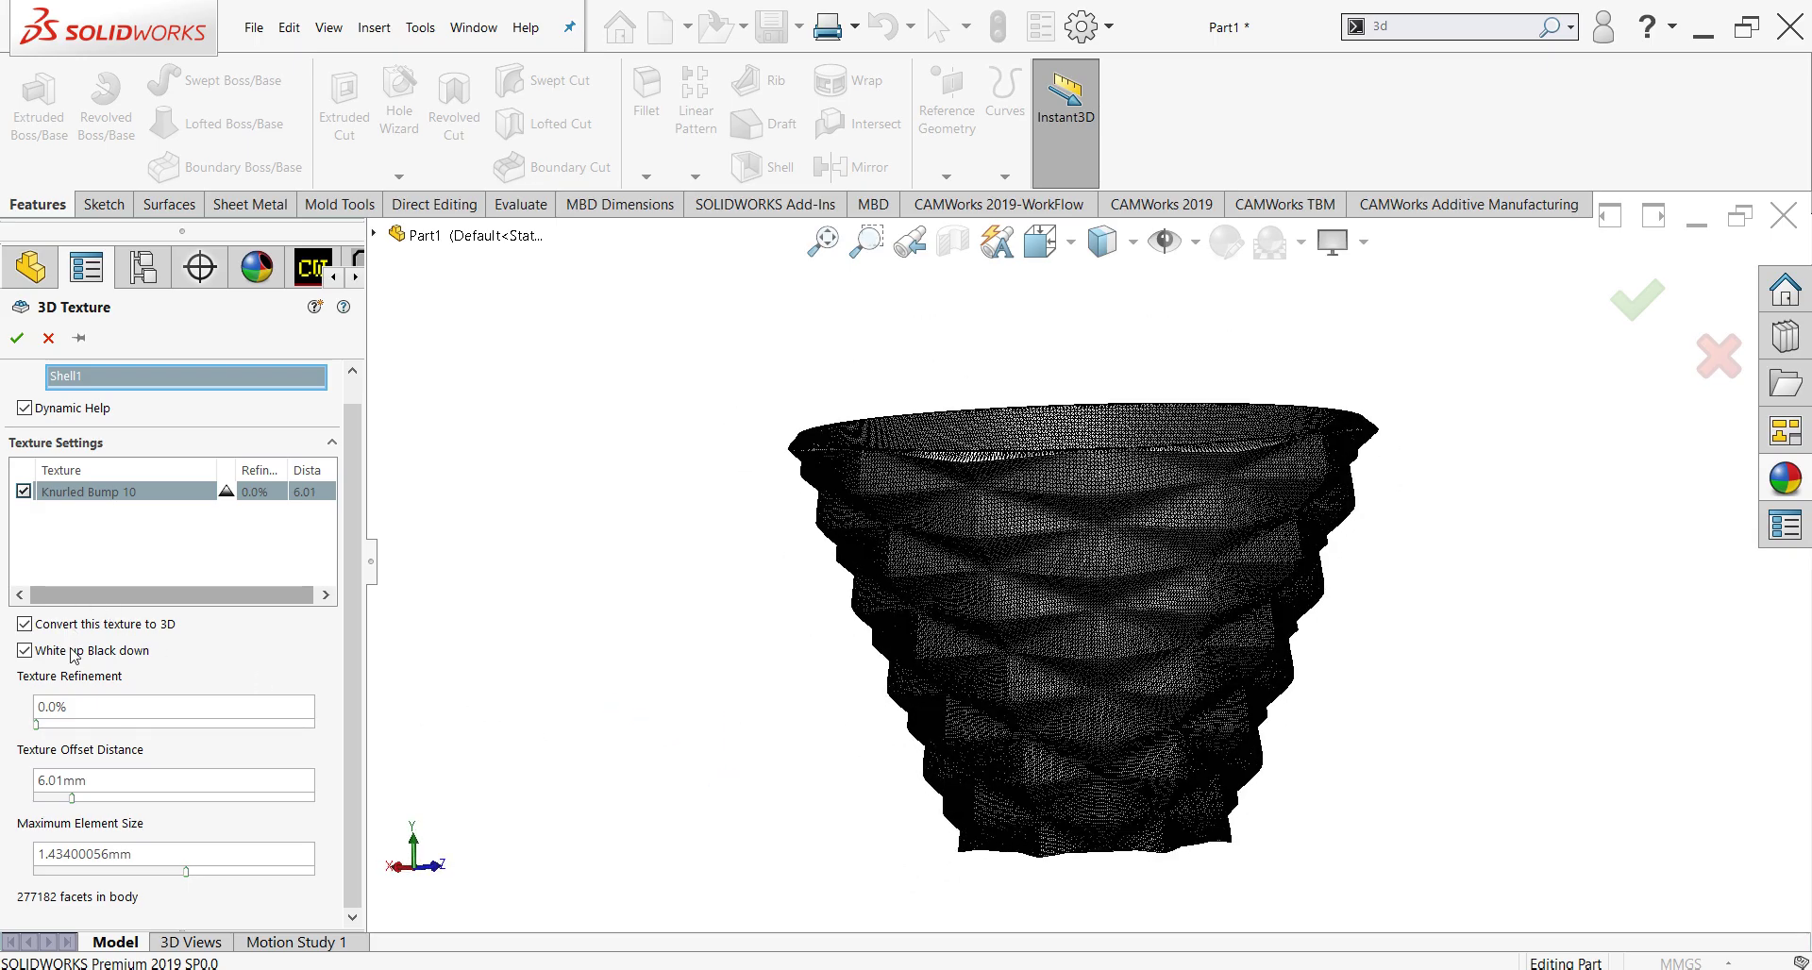
Step: Confirm the 3D Texture, creating 3D Texture2, and inspect the bumpy mesh vessel
left_click(16, 340)
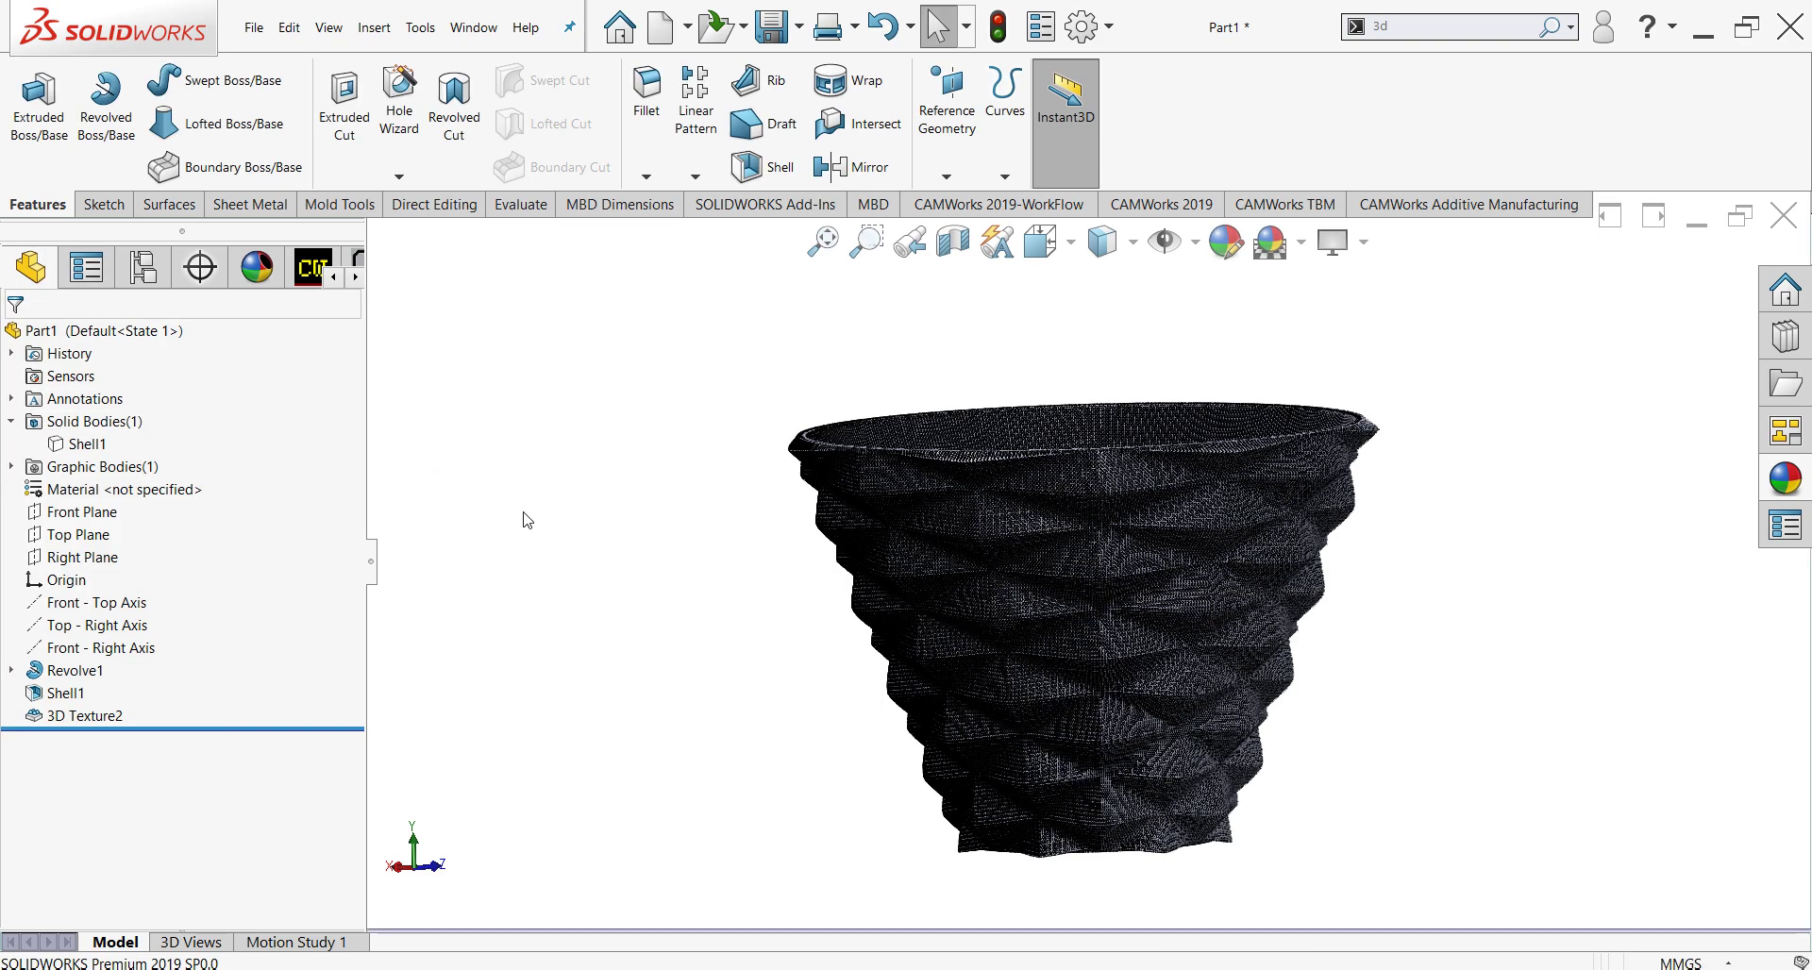
scroll(1105, 573, "down", 2)
middle_click_drag(1105, 573, 1145, 451)
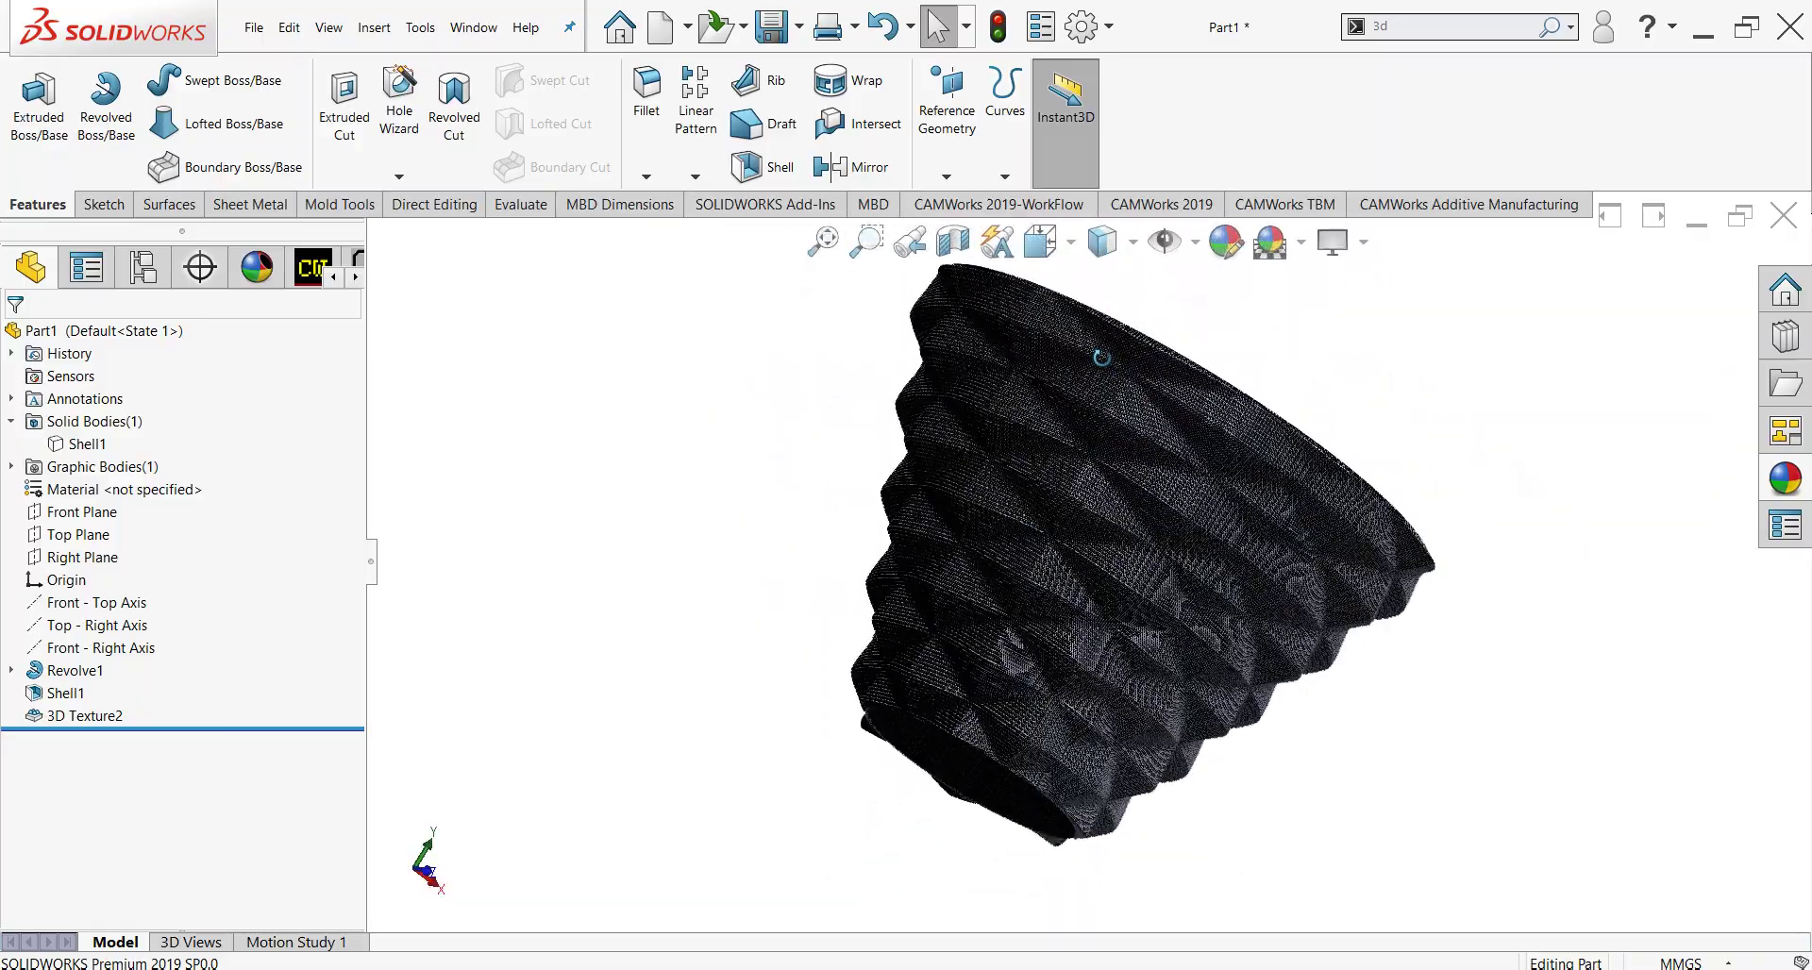
scroll(1065, 416, "down", 1)
scroll(939, 420, "down", 2)
mouse_move(939, 419)
middle_mouse_down()
mouse_move(814, 743)
mouse_move(1100, 485)
mouse_move(1172, 549)
middle_mouse_up()
scroll(1151, 406, "down", 2)
scroll(1093, 455, "down", 2)
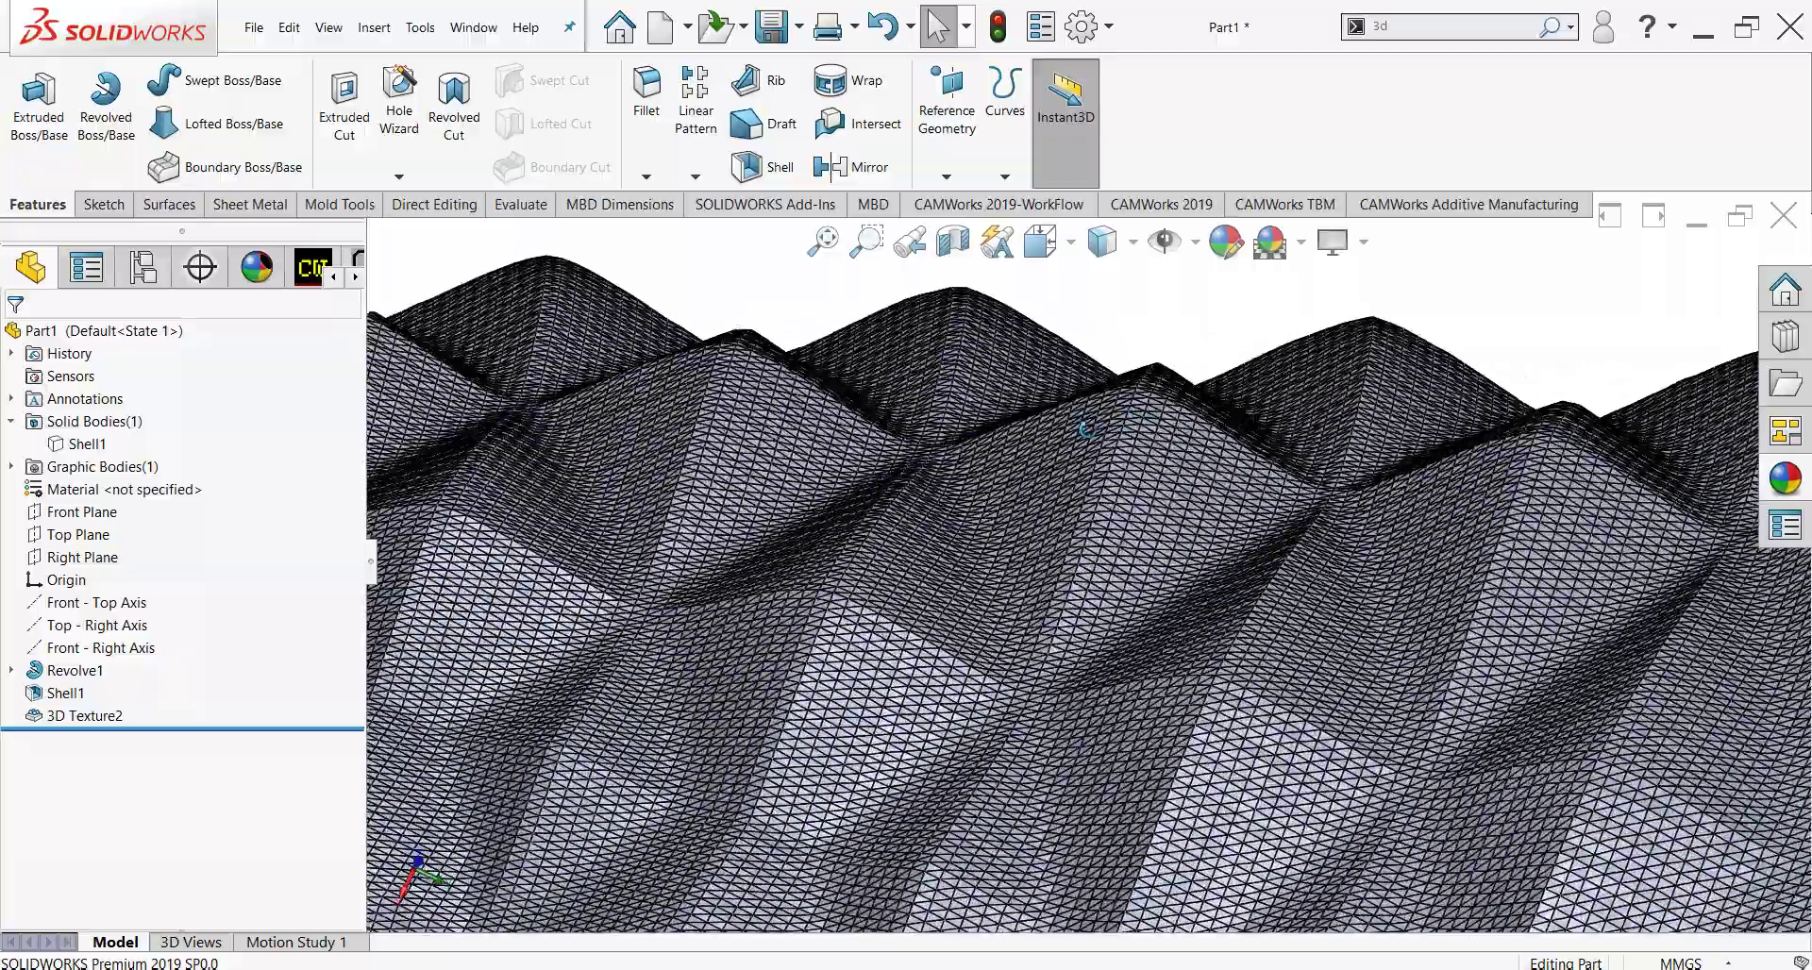
scroll(1165, 566, "up", 3)
scroll(1085, 571, "up", 3)
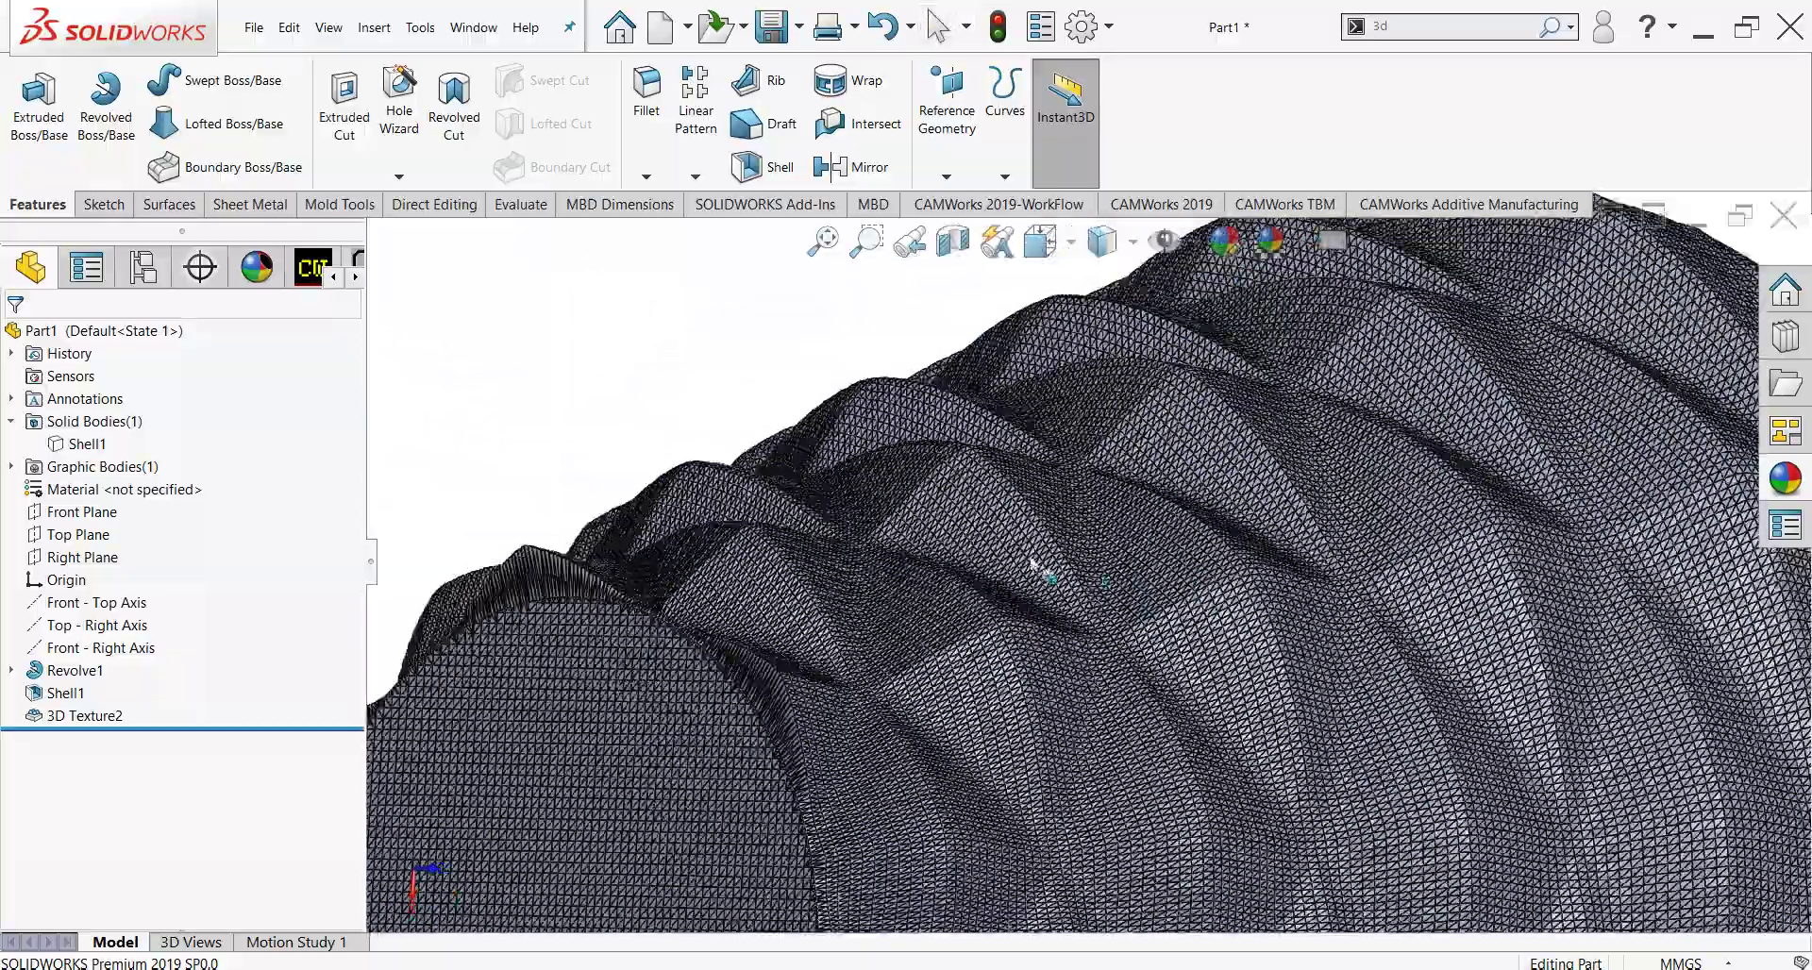
Step: Expand Graphic Bodies to reveal the mesh body and view the vessel's opening from above
left_click(11, 466)
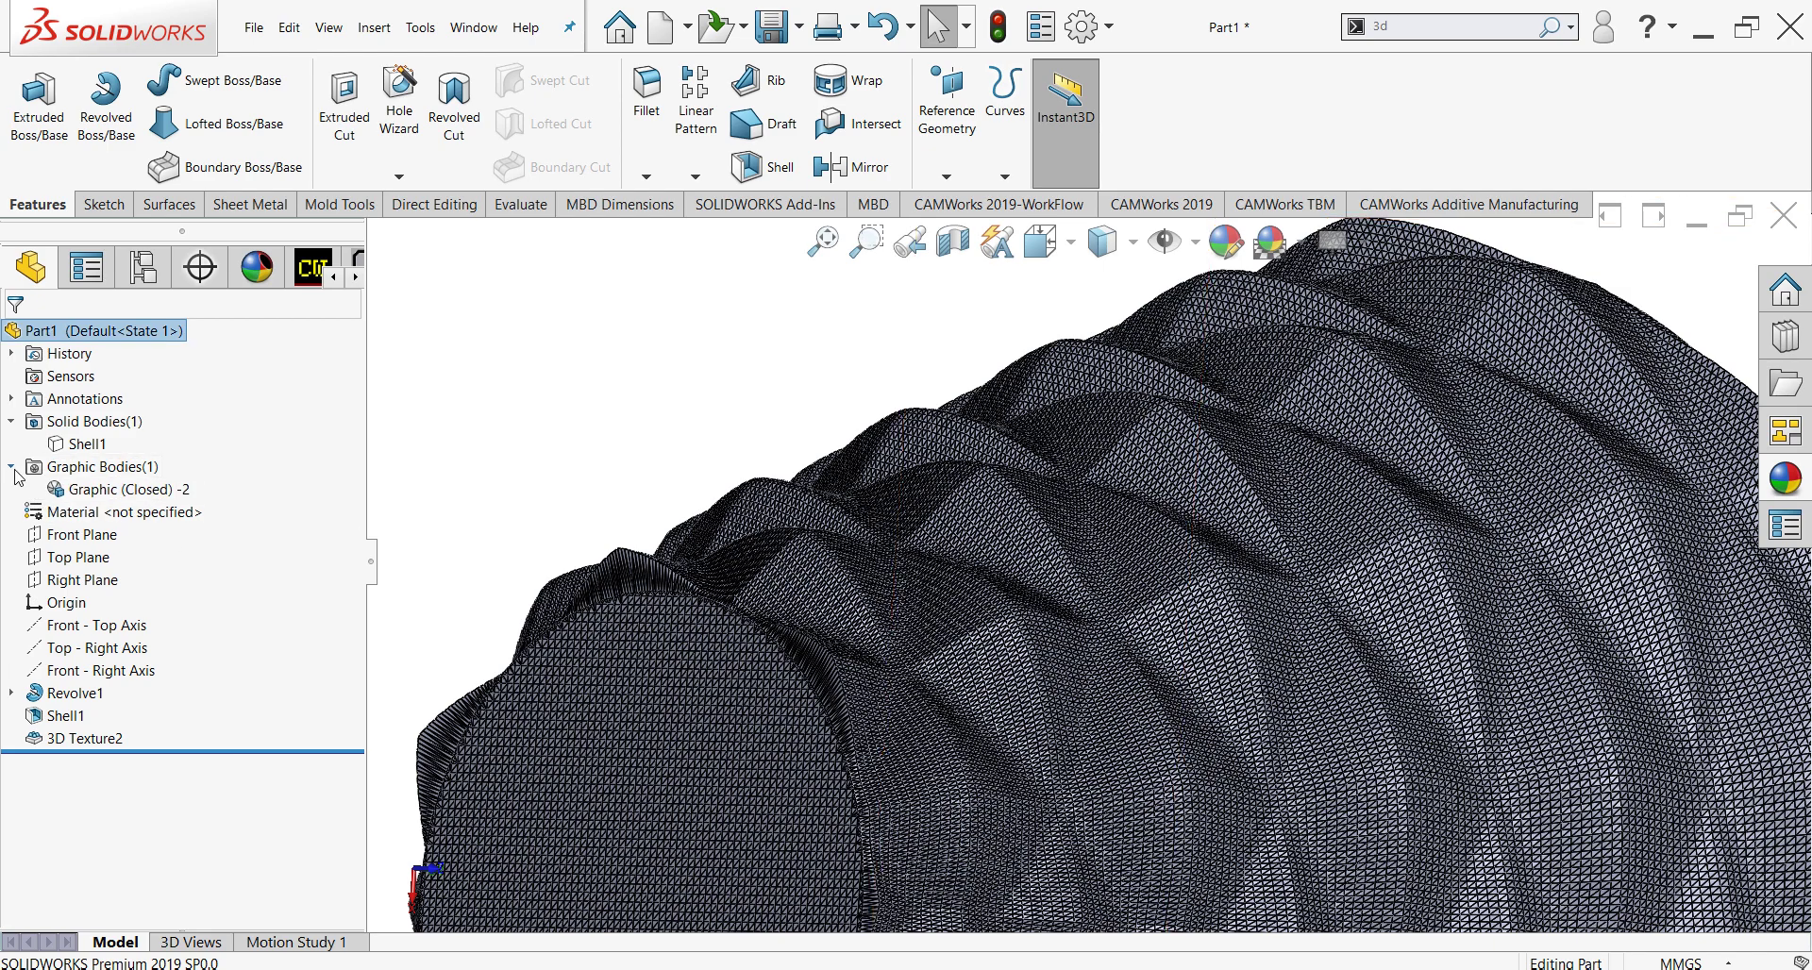
scroll(746, 627, "up", 2)
mouse_move(745, 628)
middle_mouse_down()
mouse_move(836, 667)
mouse_move(1214, 732)
mouse_move(1072, 712)
mouse_move(1079, 767)
middle_mouse_up()
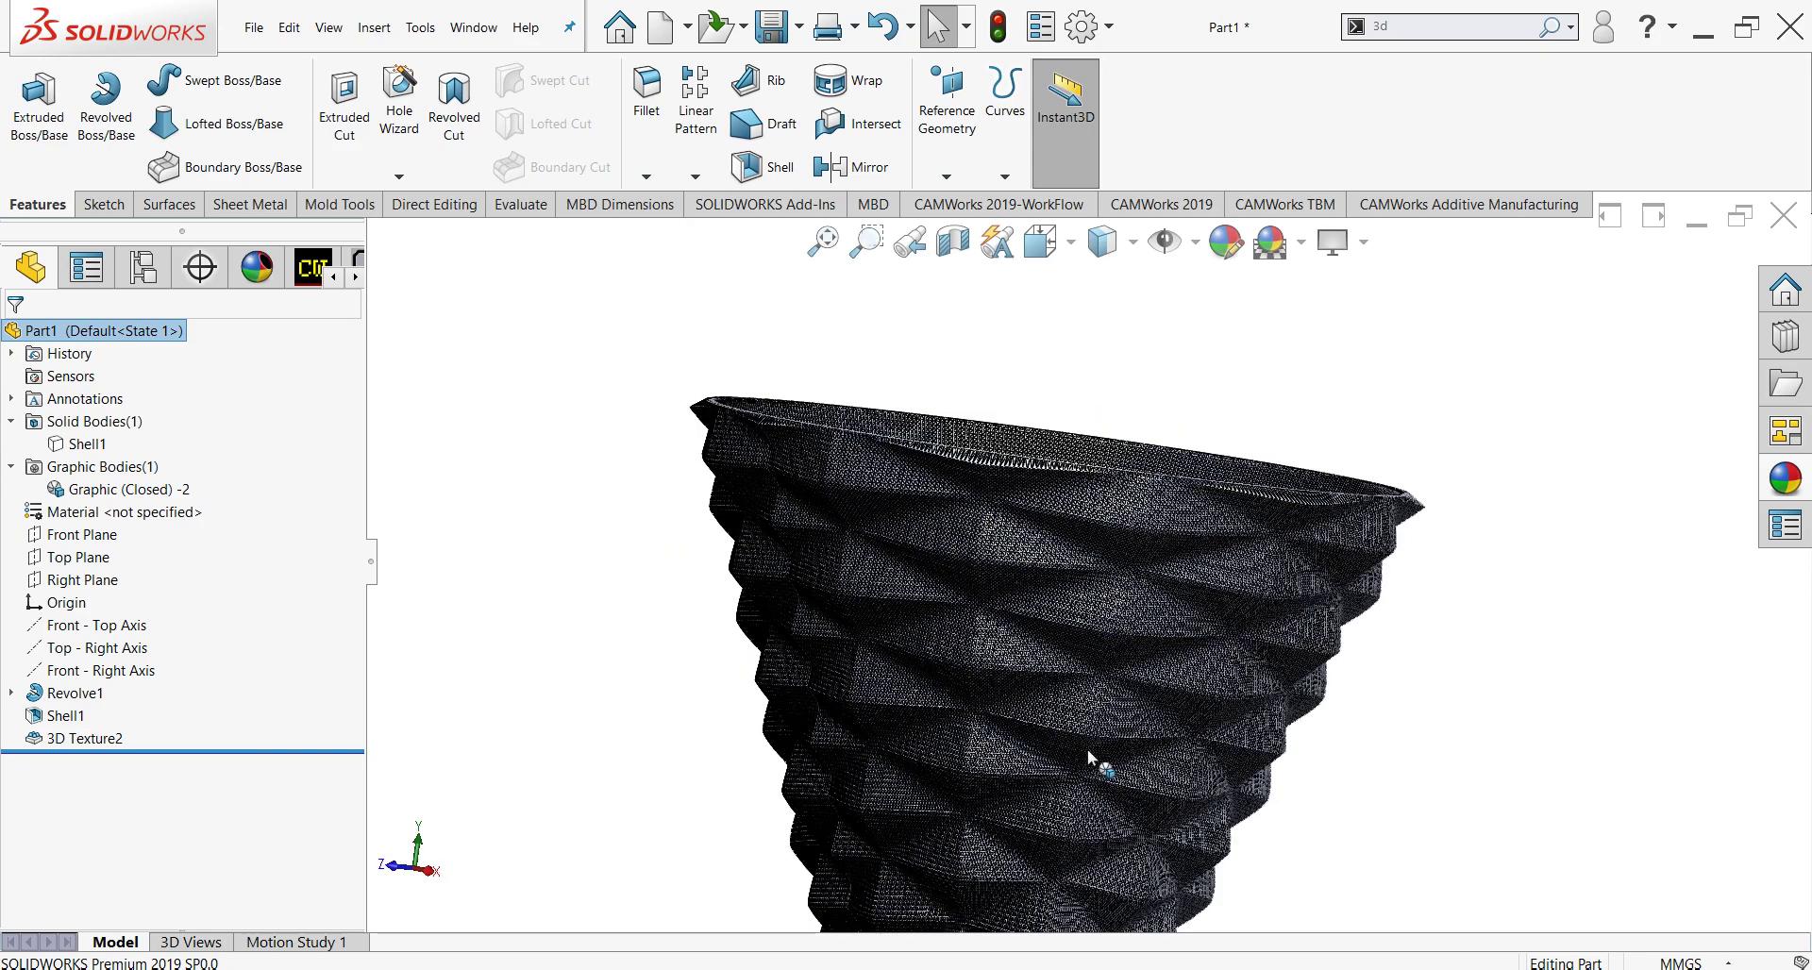
scroll(1088, 752, "up", 2)
scroll(1088, 752, "up", 2)
middle_click_drag(1088, 752, 1114, 604)
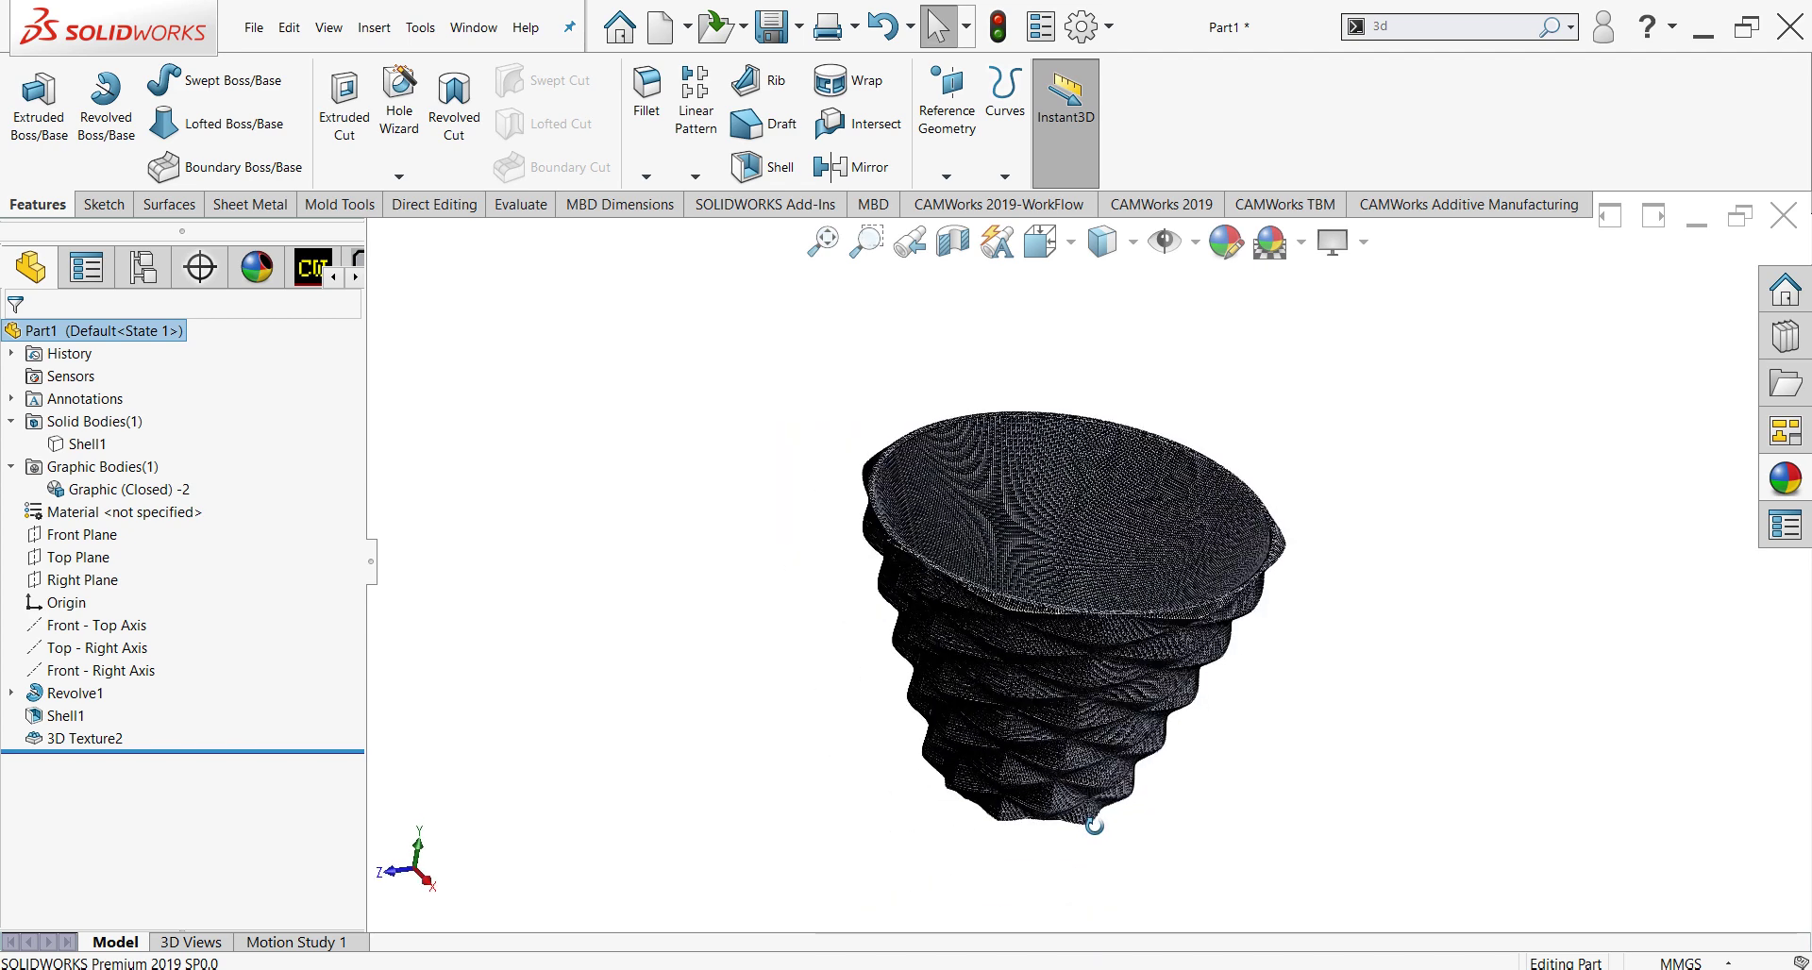
scroll(1114, 604, "down", 2)
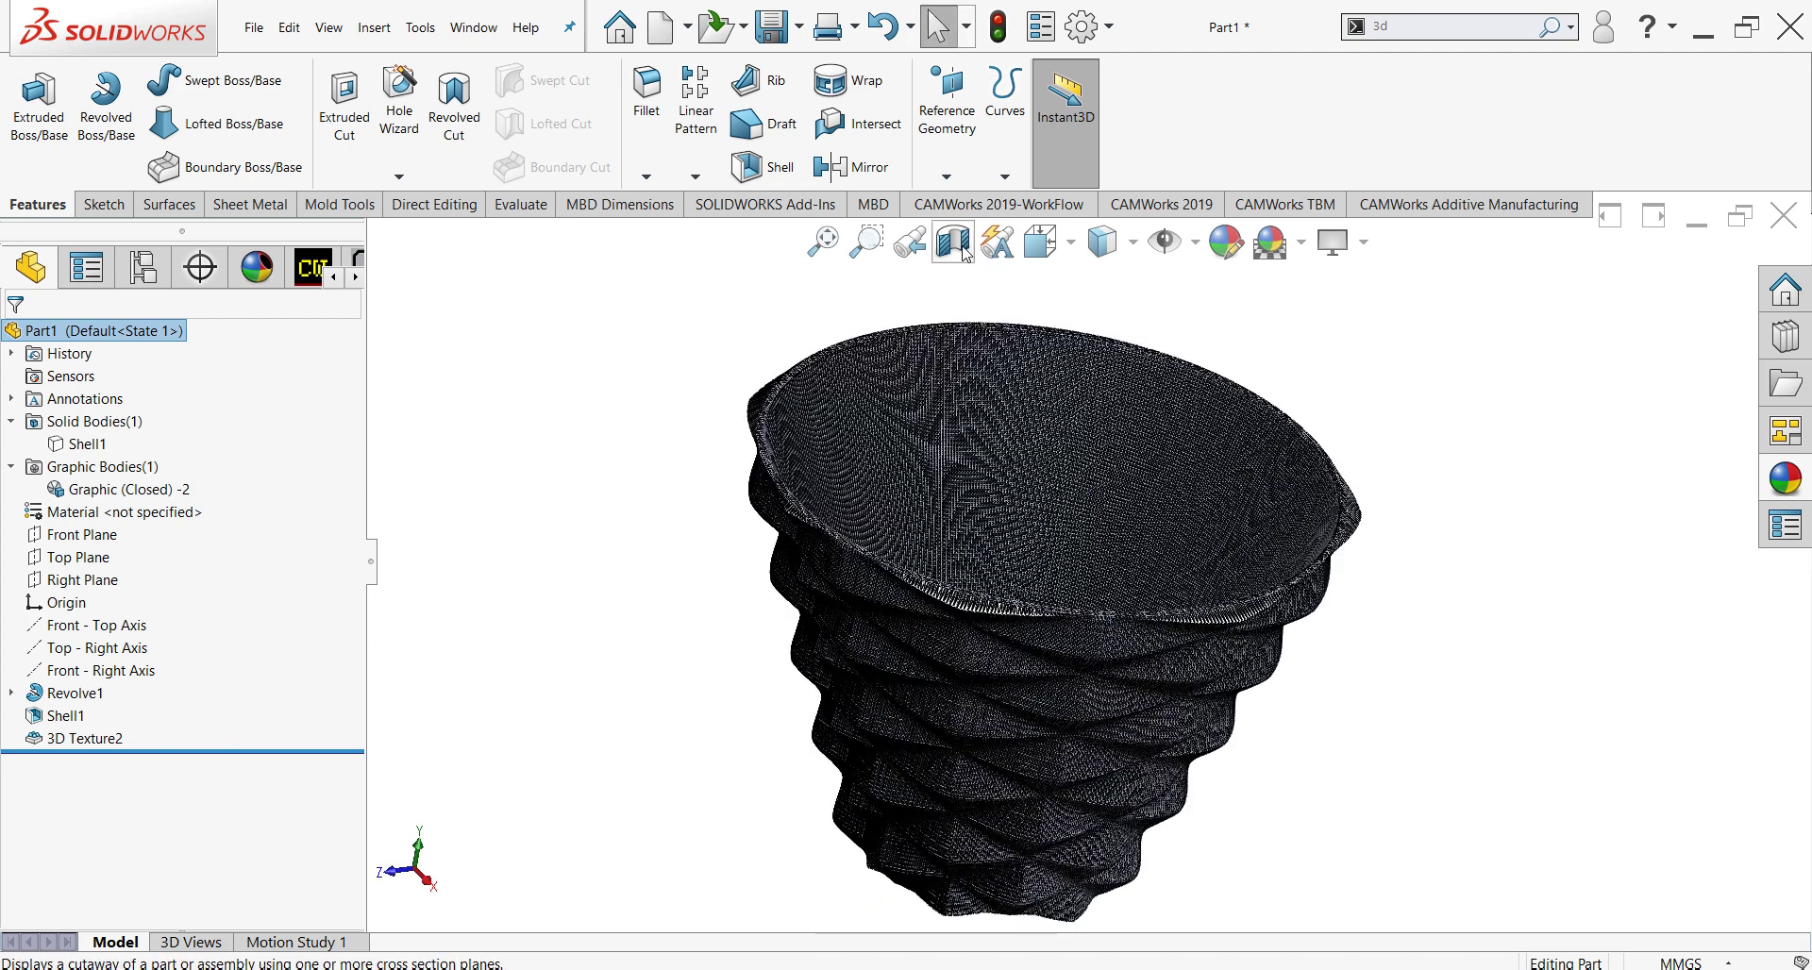
left_click(953, 241)
left_click(1058, 503)
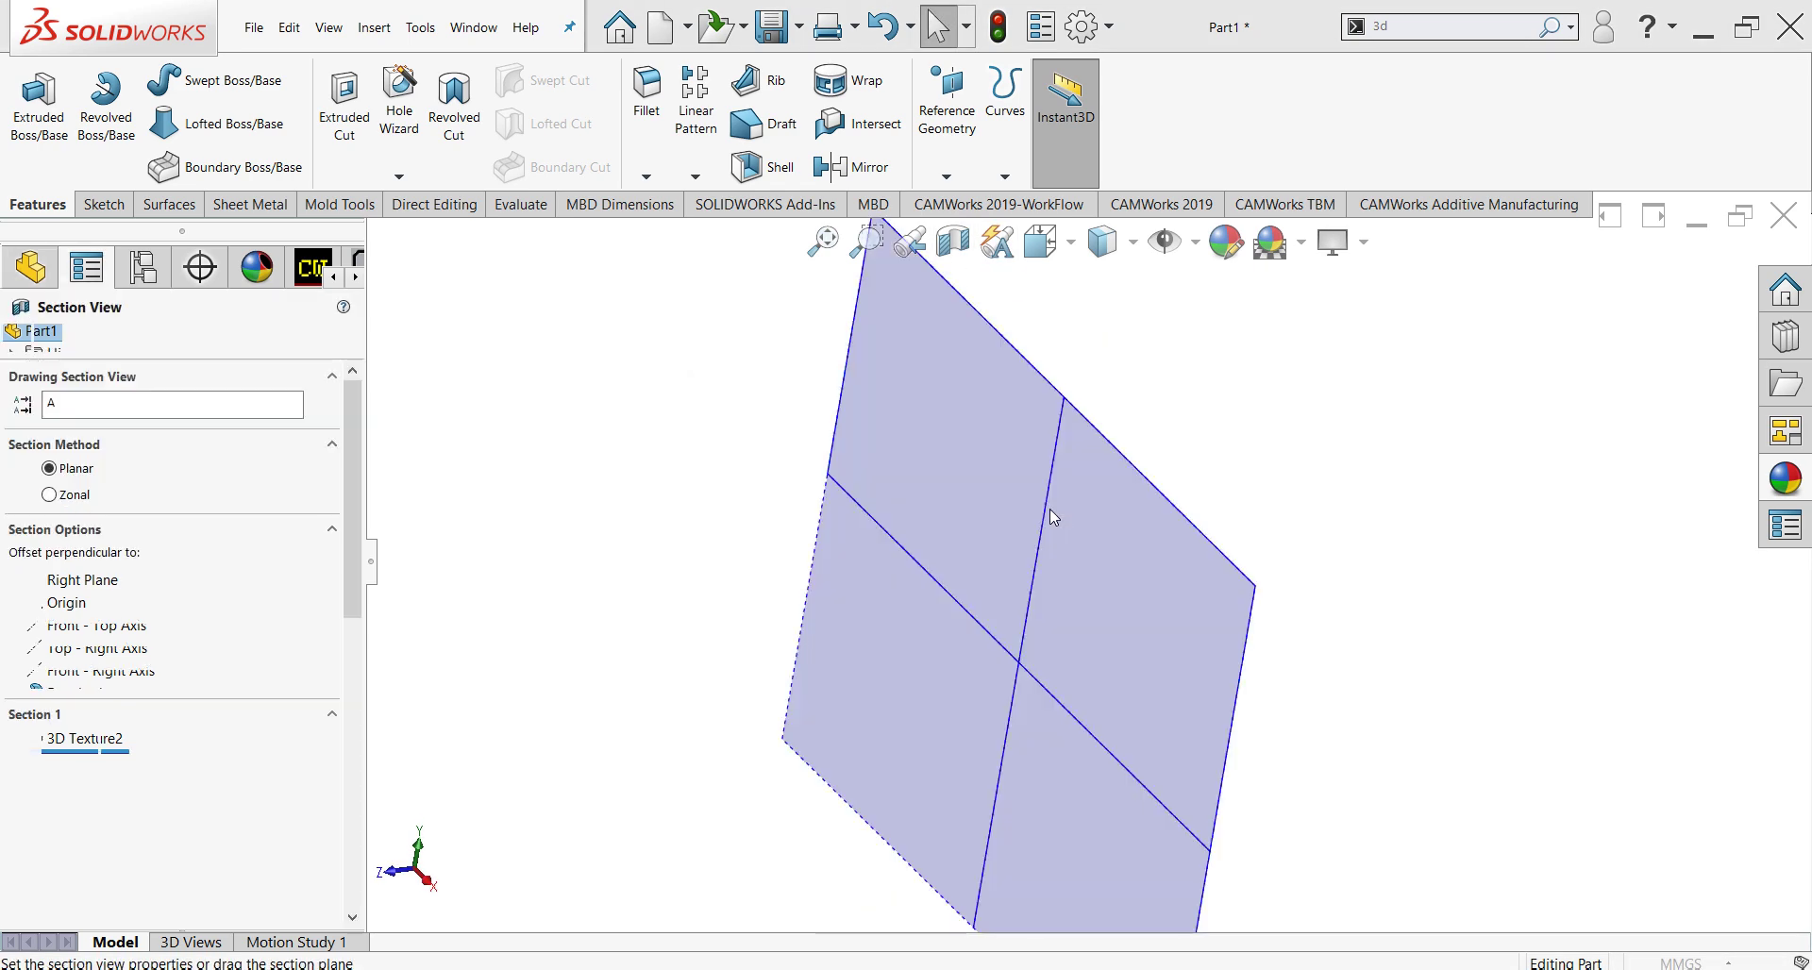
left_click(47, 338)
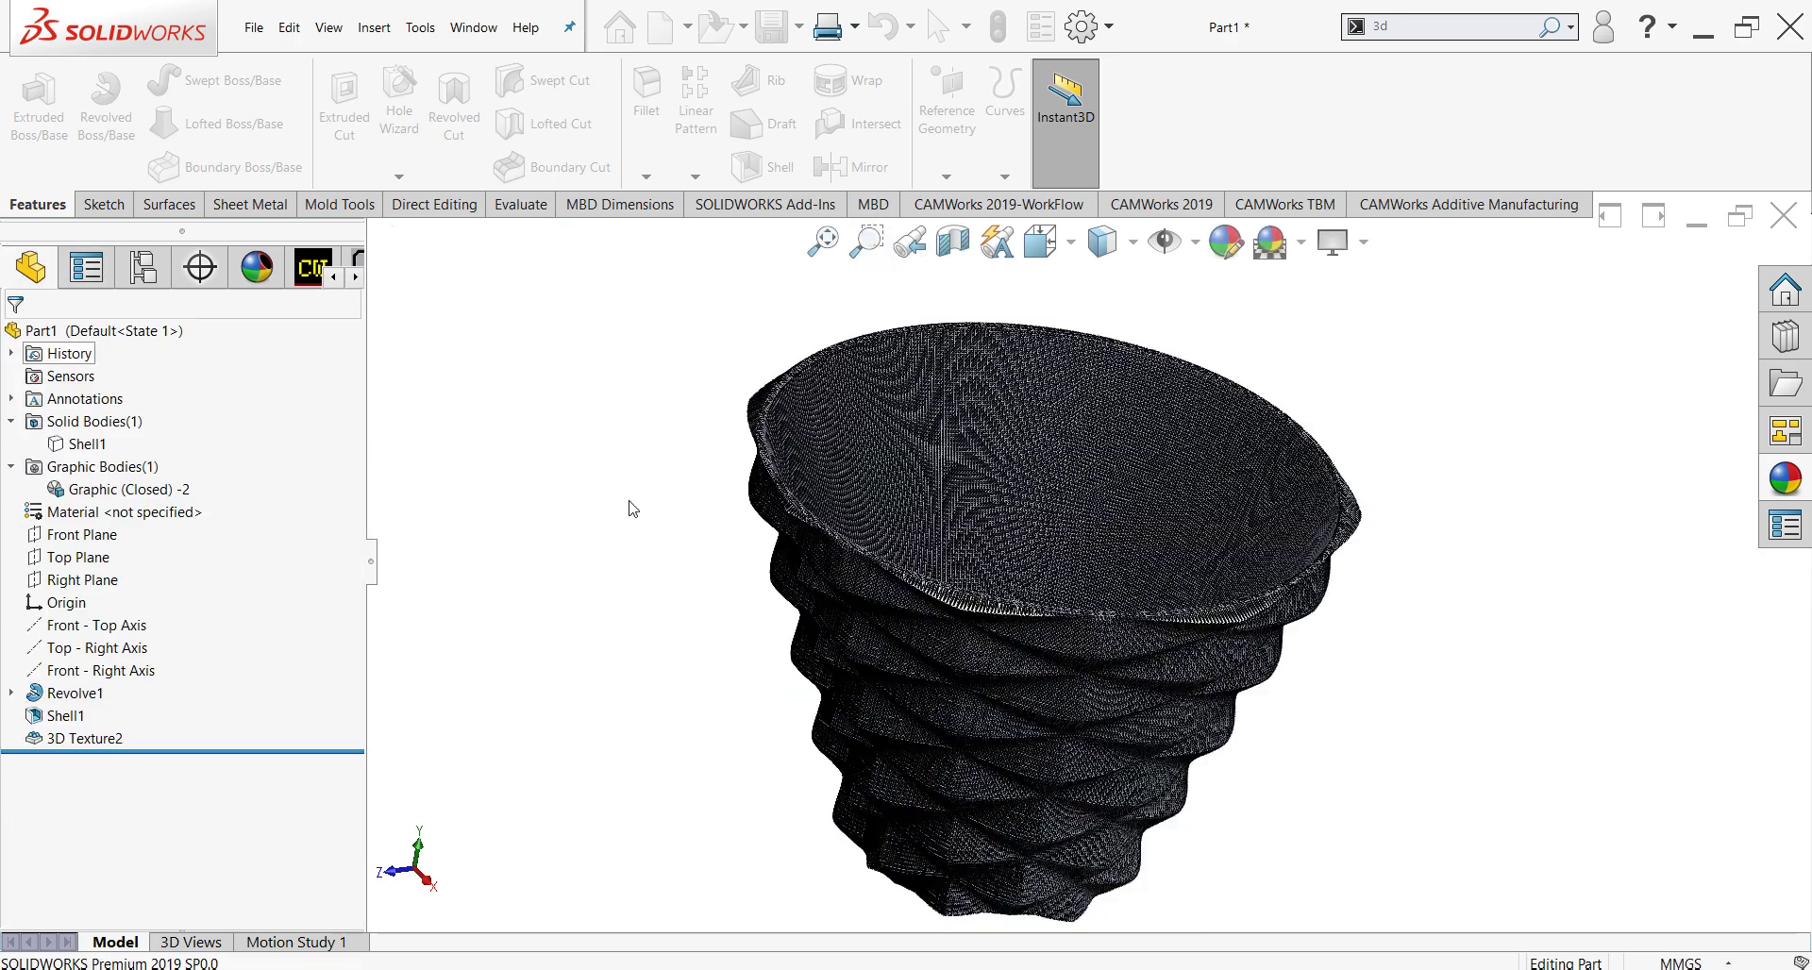
middle_click_drag(626, 505, 960, 602)
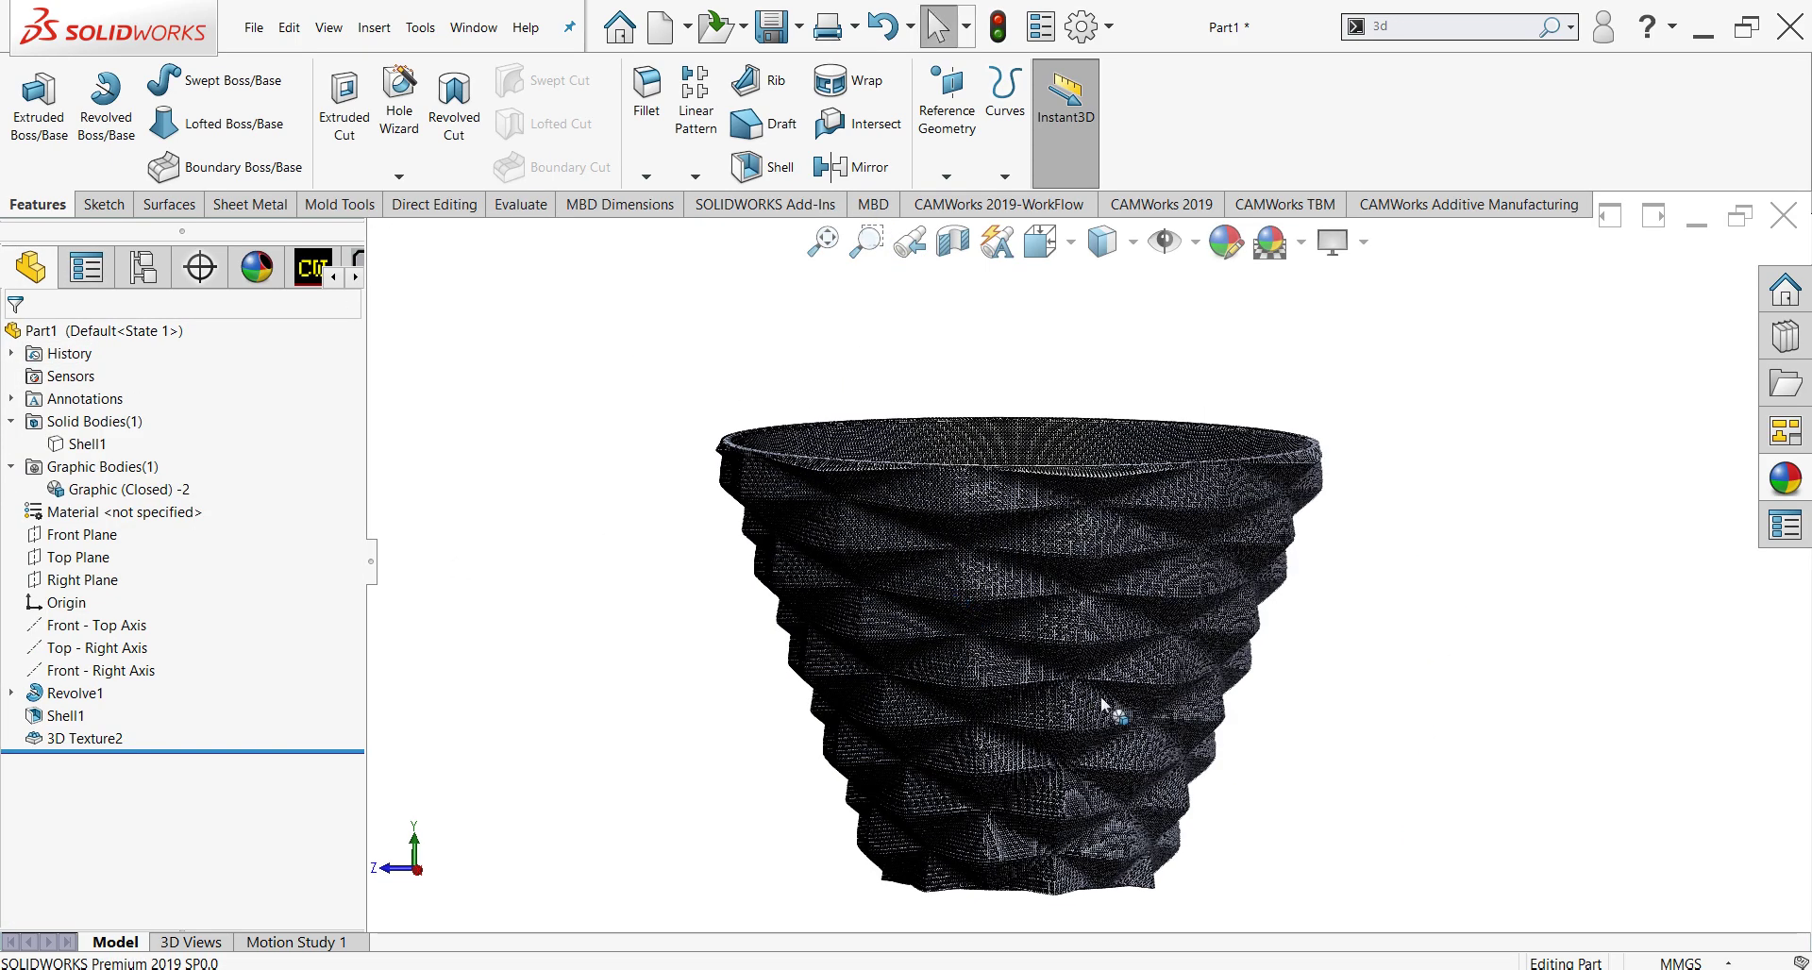
scroll(1086, 670, "down", 2)
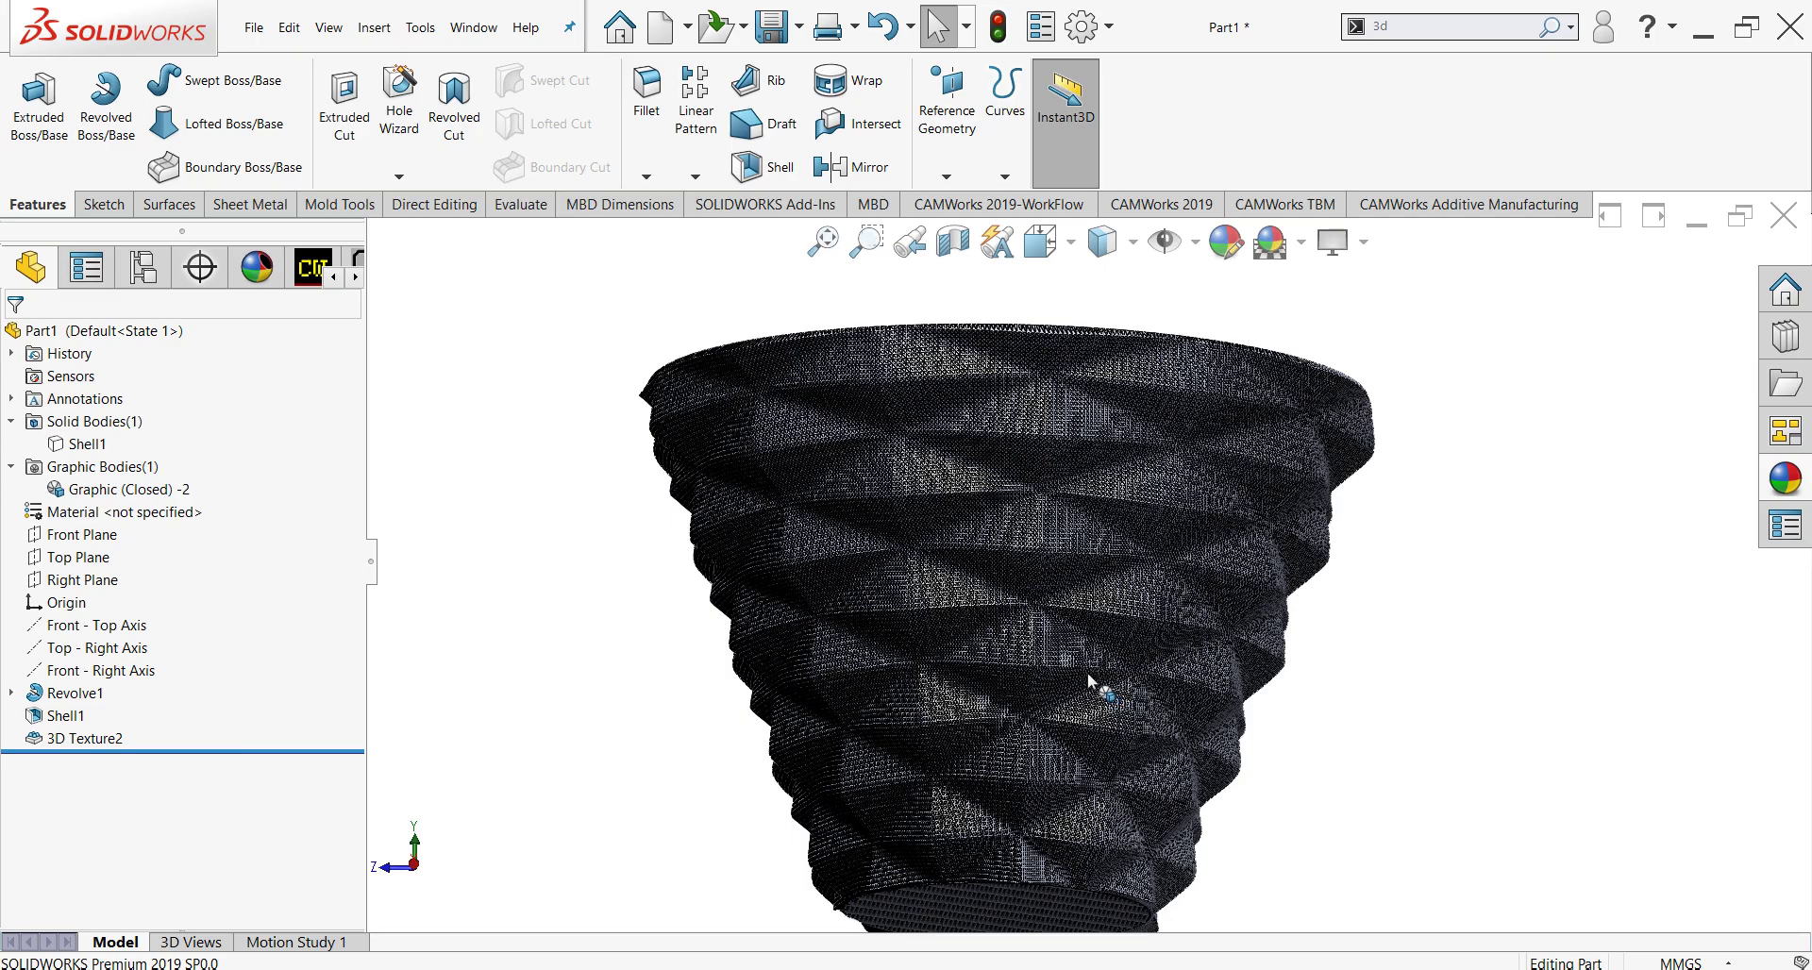
middle_click_drag(1092, 718, 1440, 682)
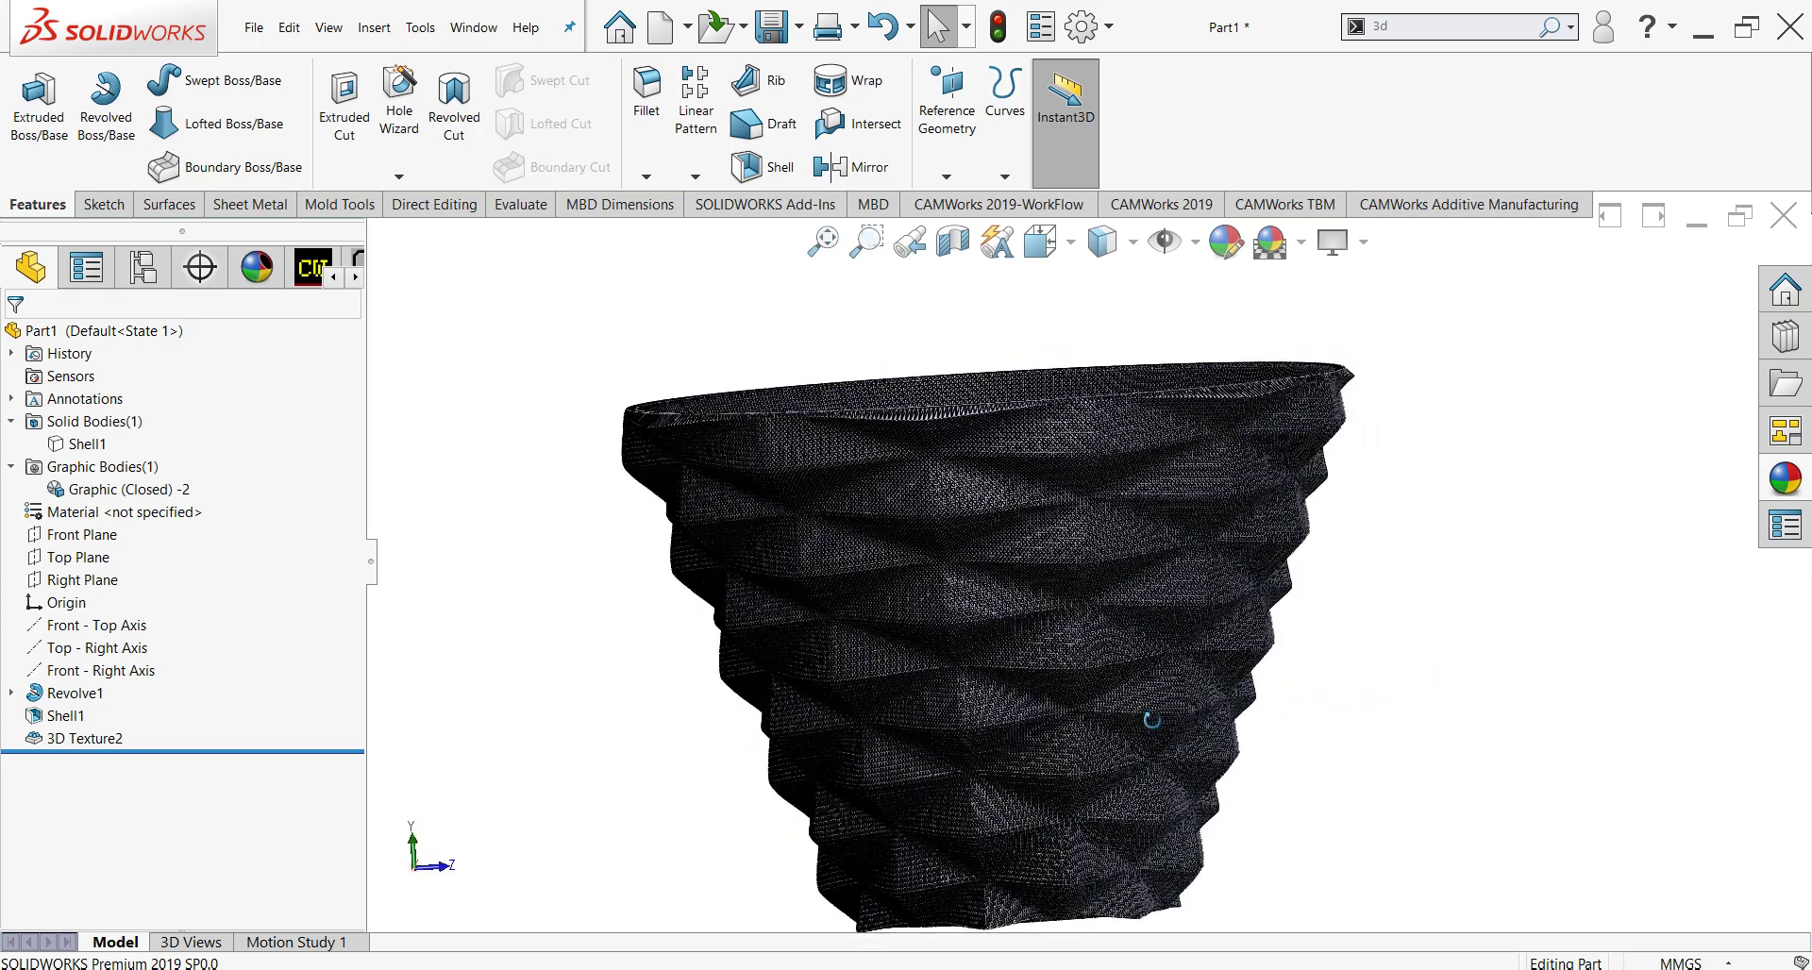
mouse_move(1130, 740)
middle_mouse_down()
mouse_move(986, 724)
mouse_move(984, 612)
middle_mouse_up()
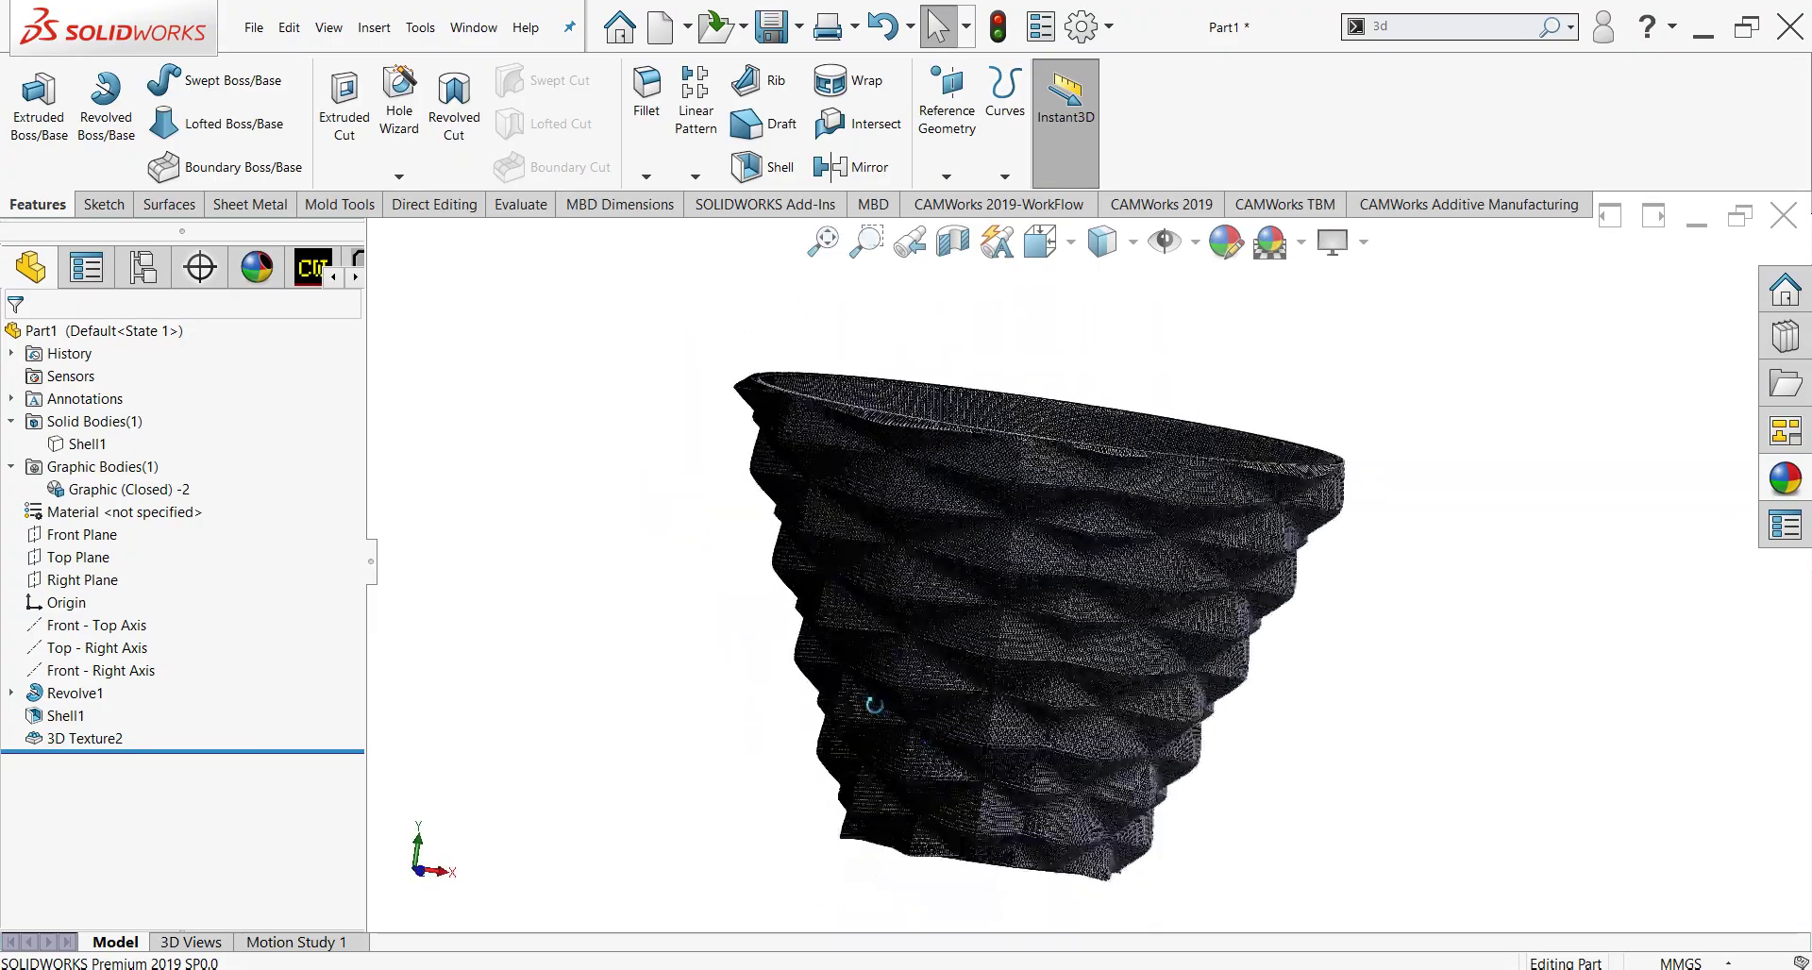
scroll(986, 652, "down", 3)
scroll(987, 566, "down", 2)
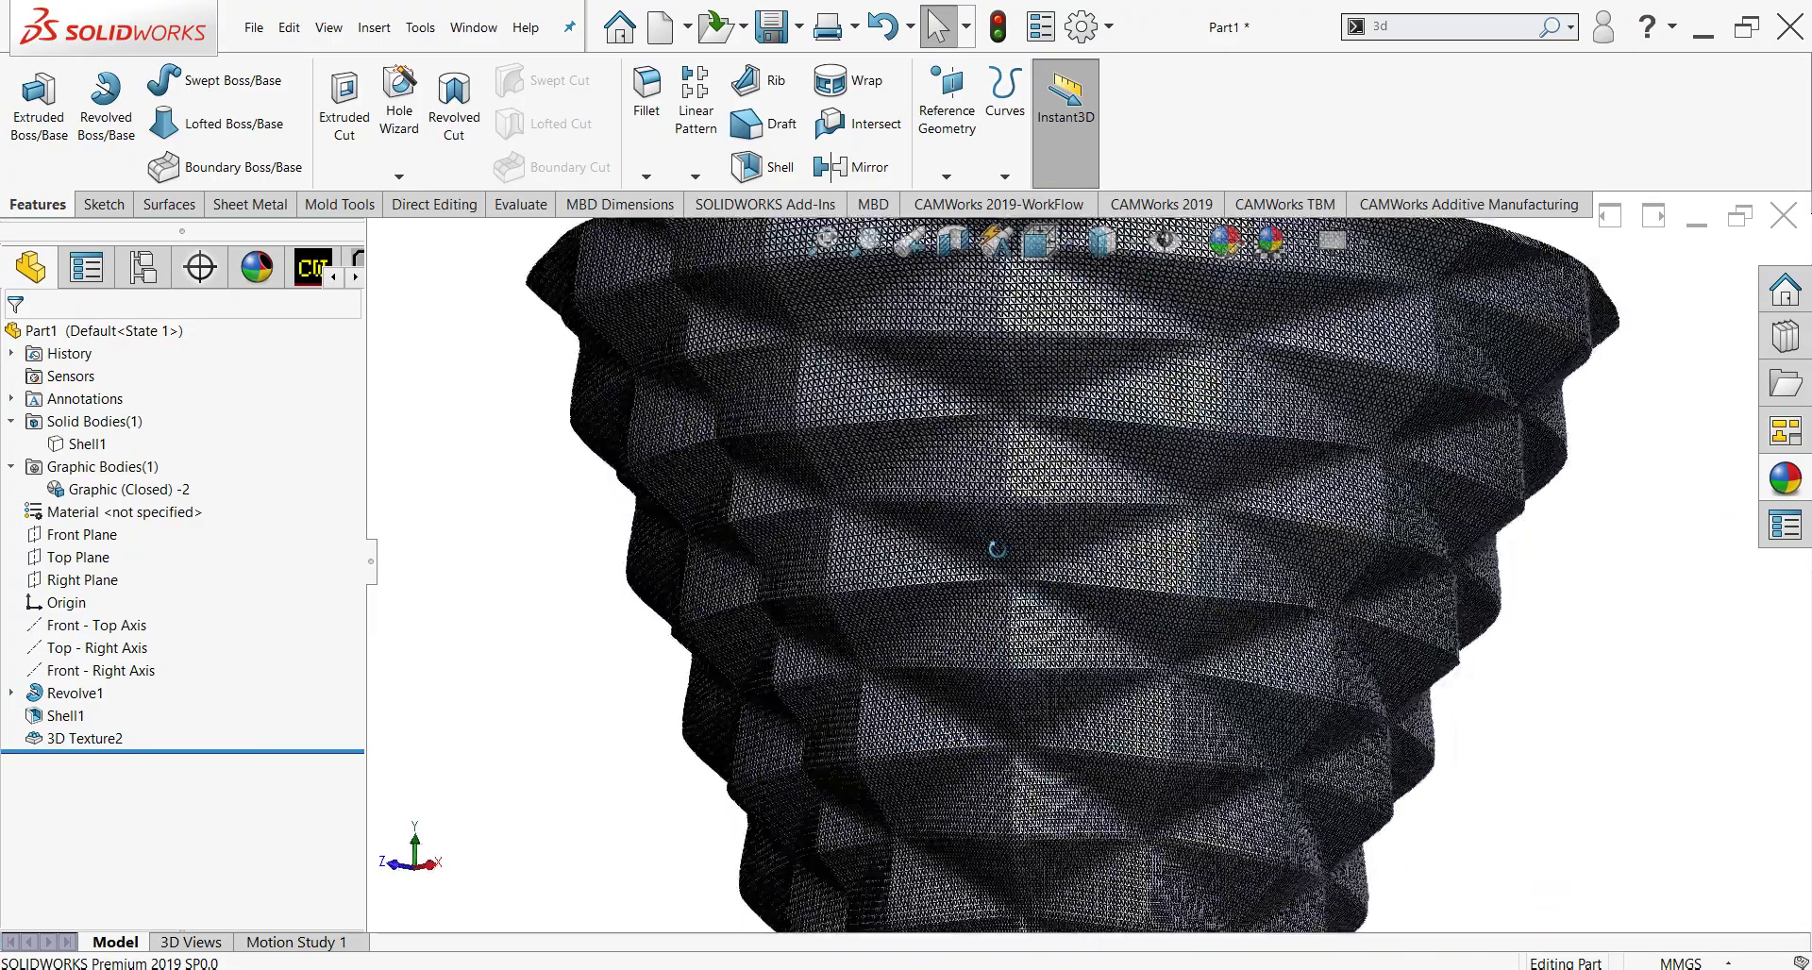
mouse_move(987, 542)
middle_mouse_down()
mouse_move(1250, 351)
mouse_move(1034, 757)
mouse_move(1163, 731)
middle_mouse_up()
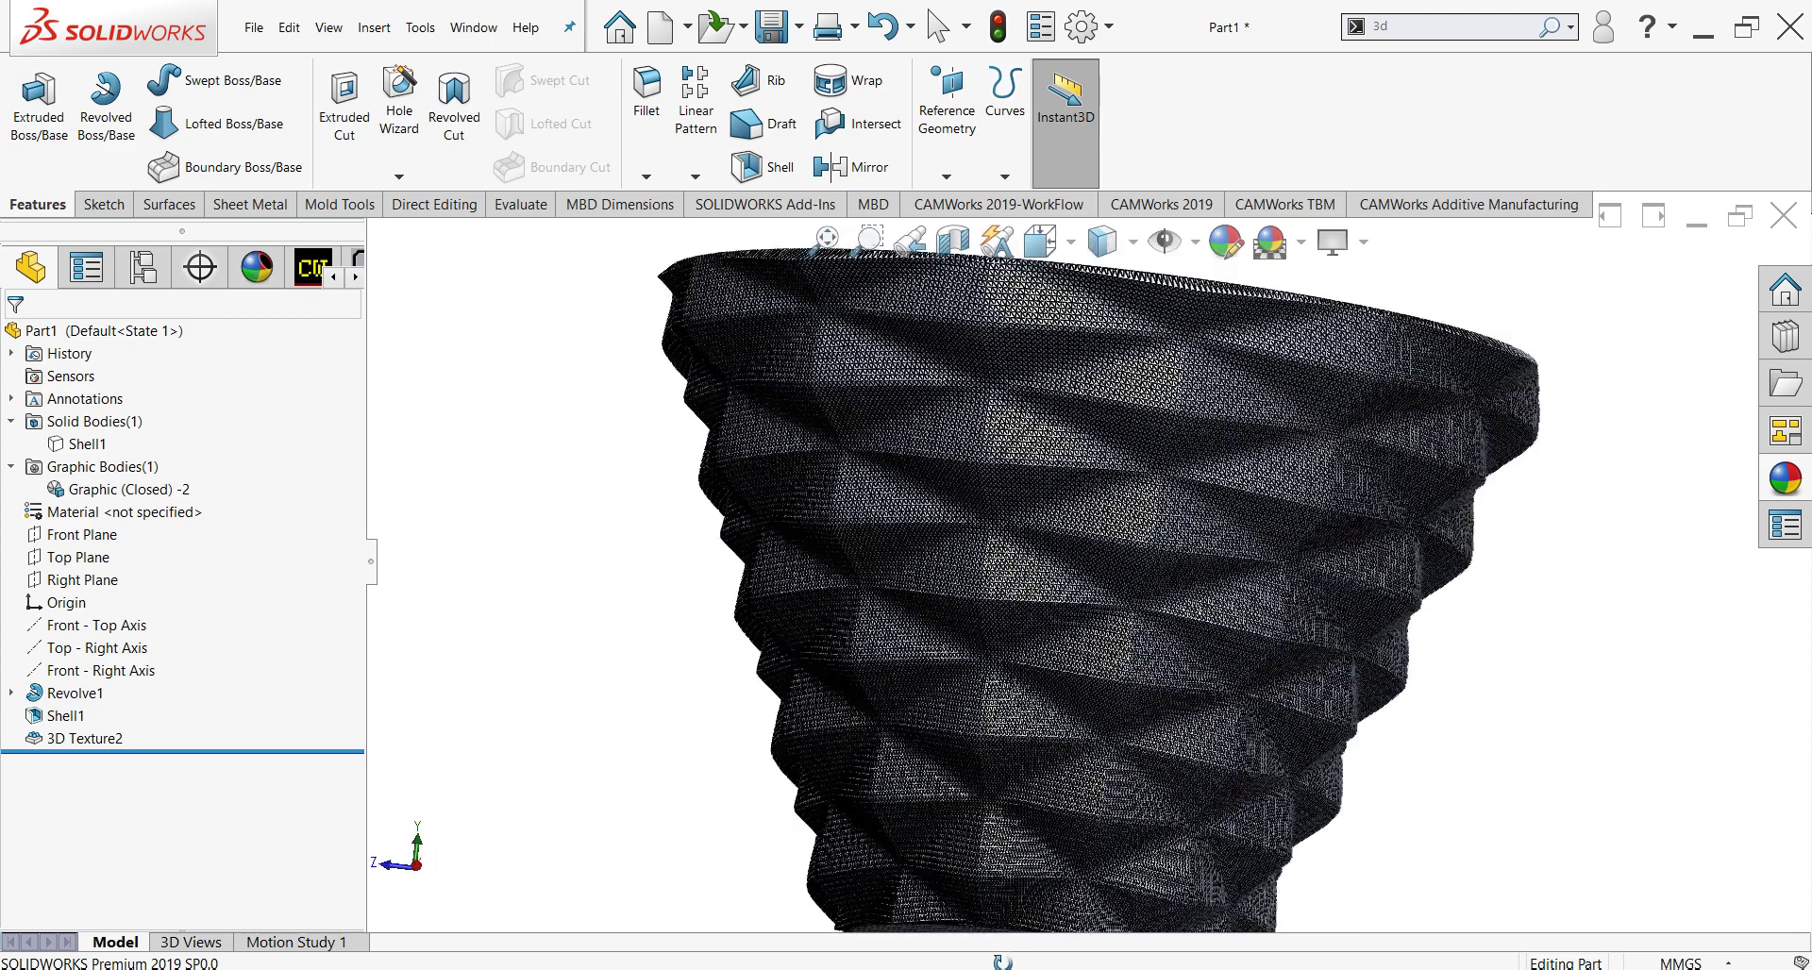
middle_click_drag(1225, 672, 1255, 651)
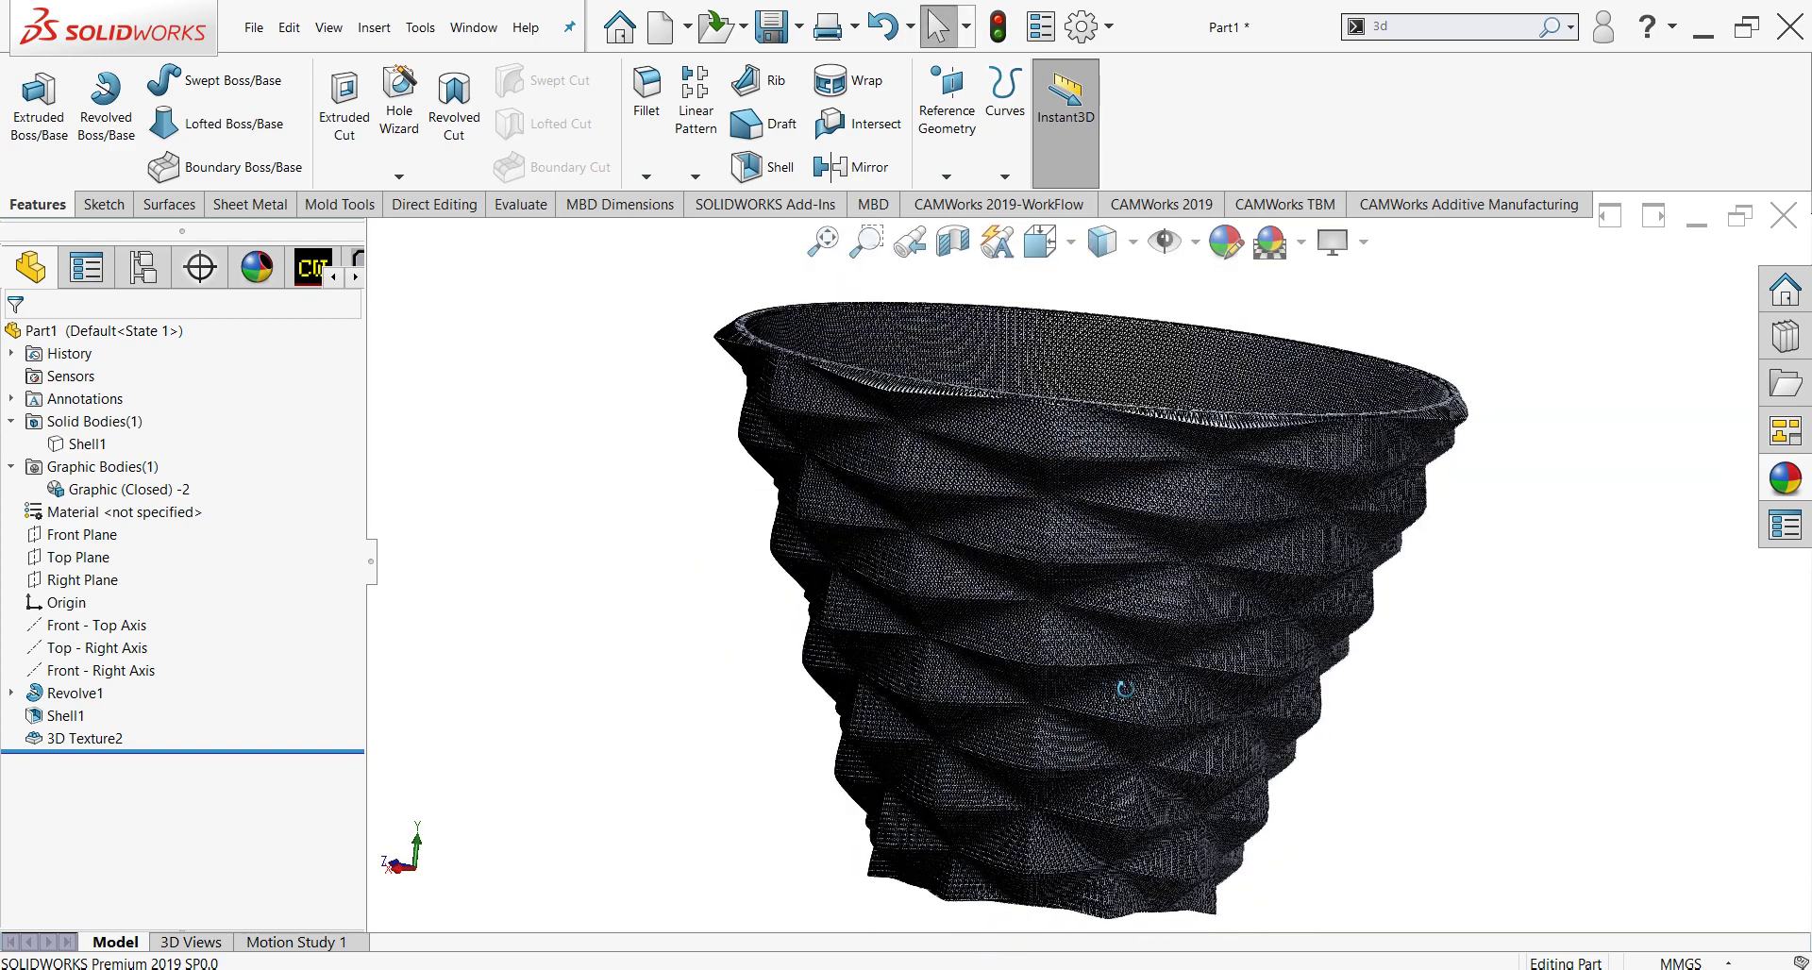
Step: Save the part as STL (*.stl) in the Glass Cup folder using Save As
left_click(253, 28)
left_click(695, 495)
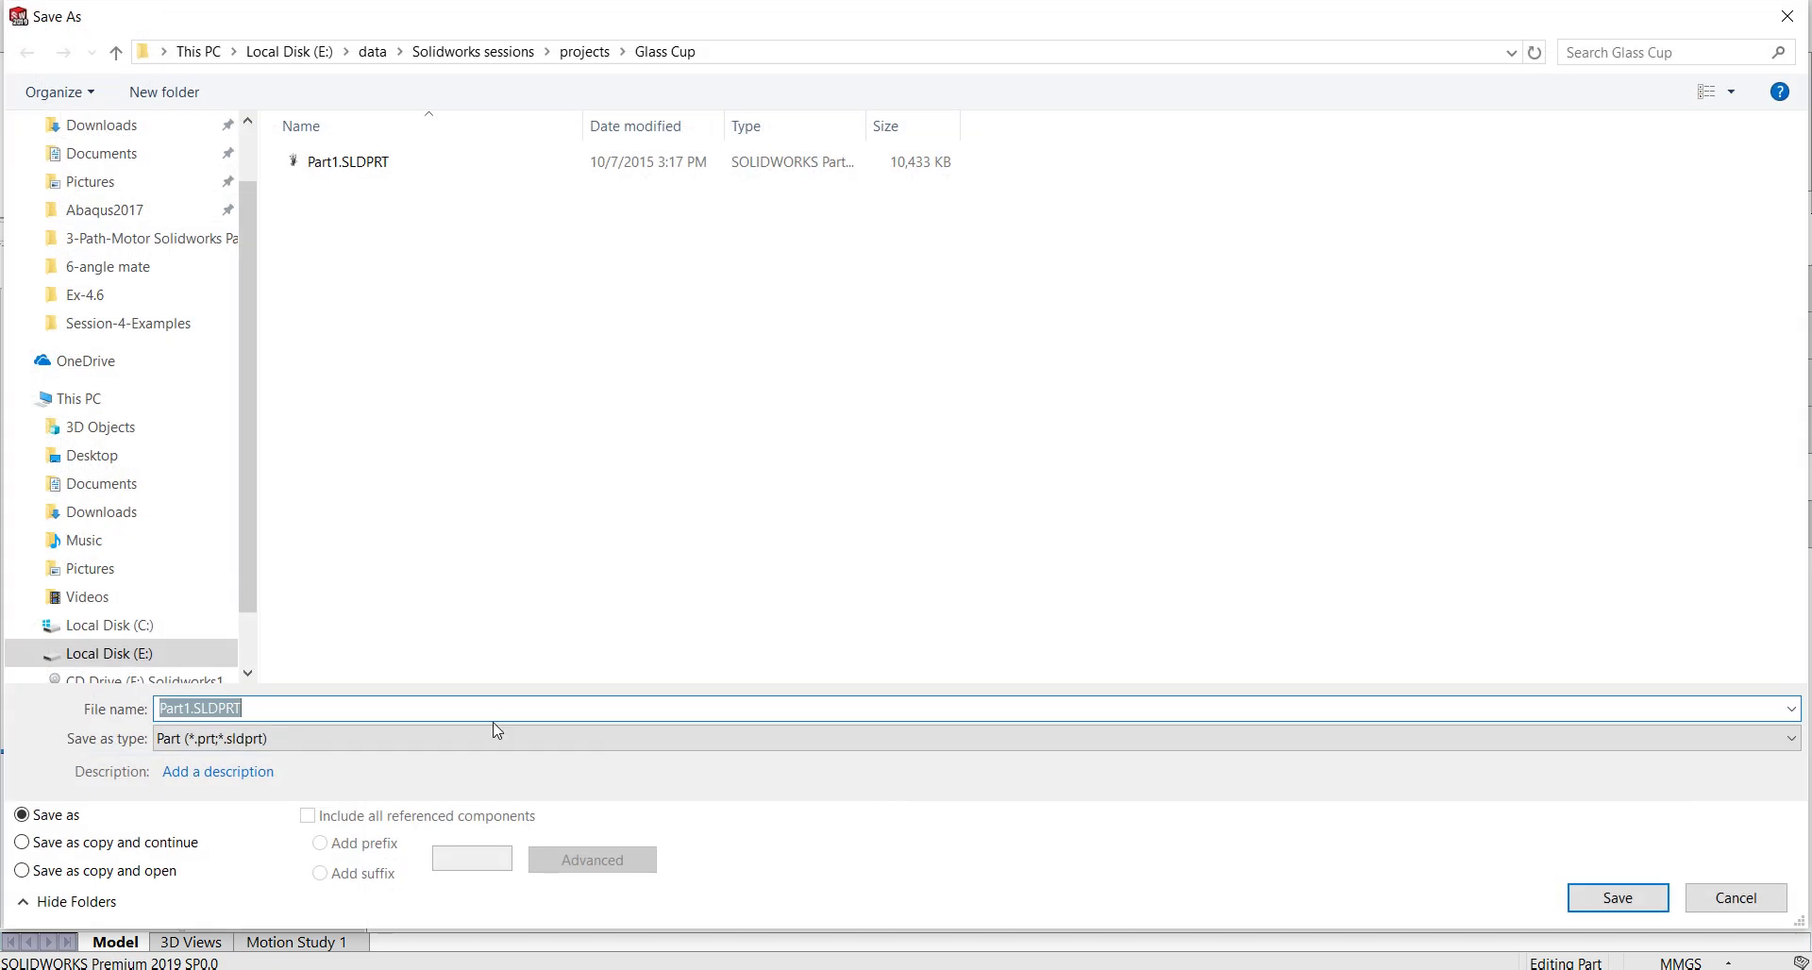
left_click(493, 738)
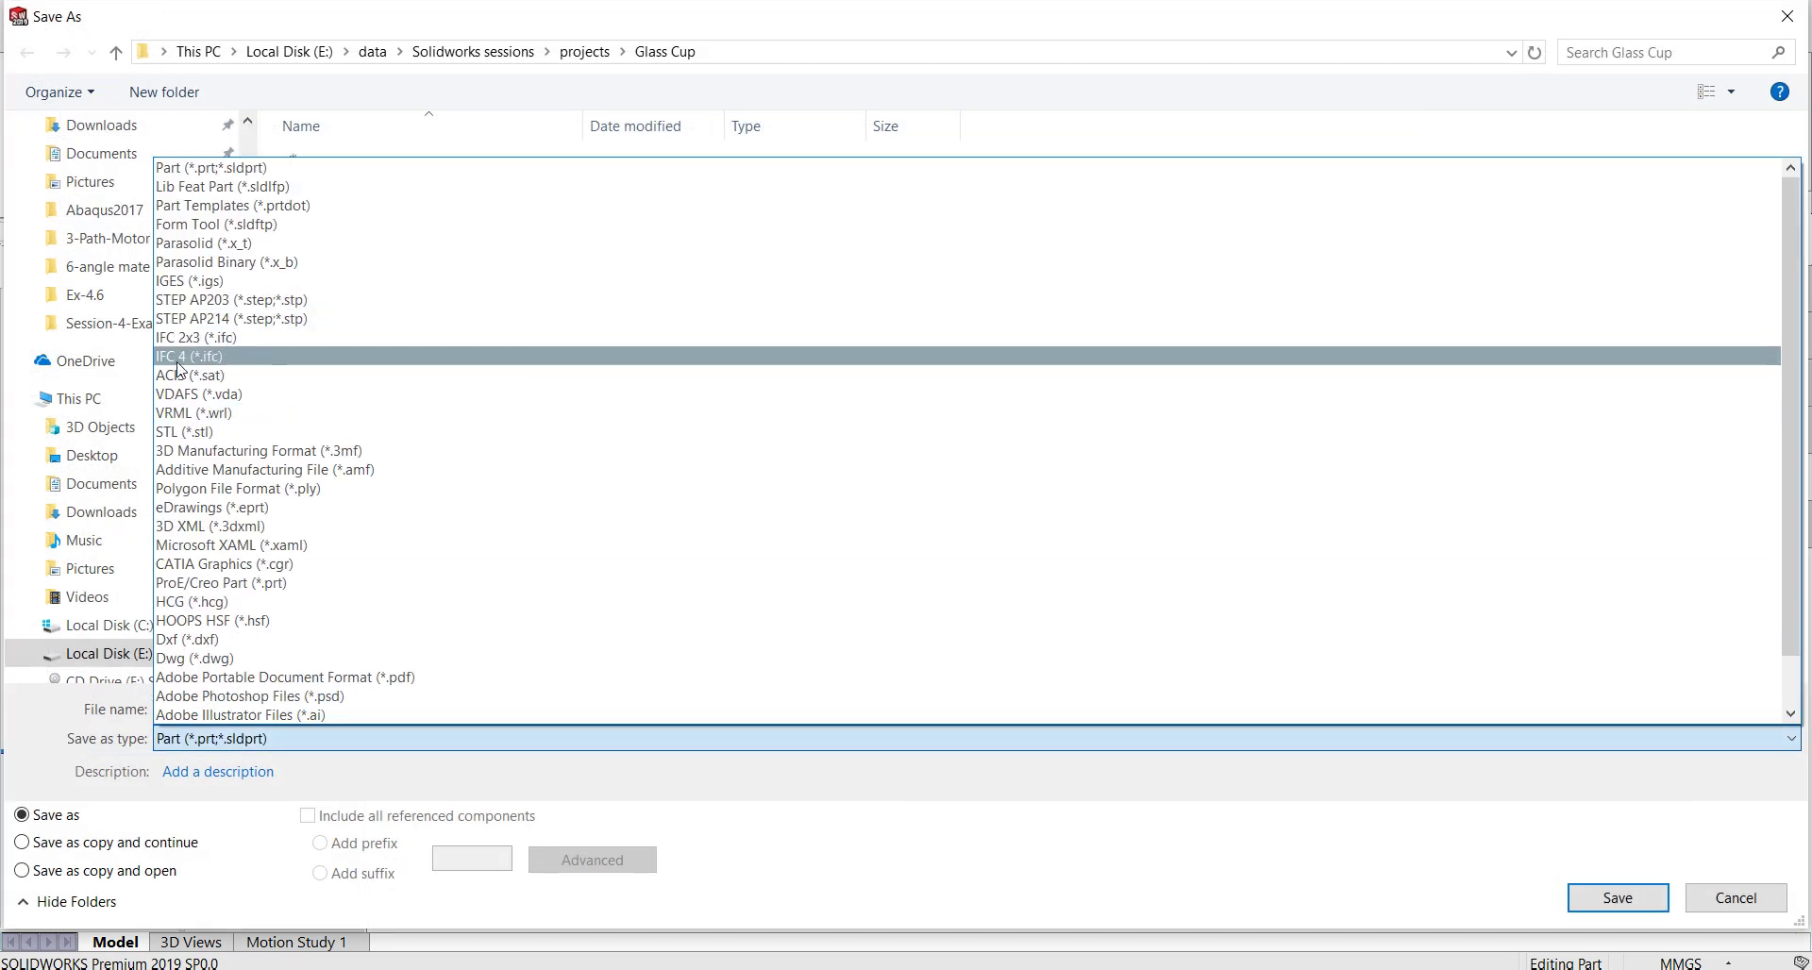
left_click(227, 431)
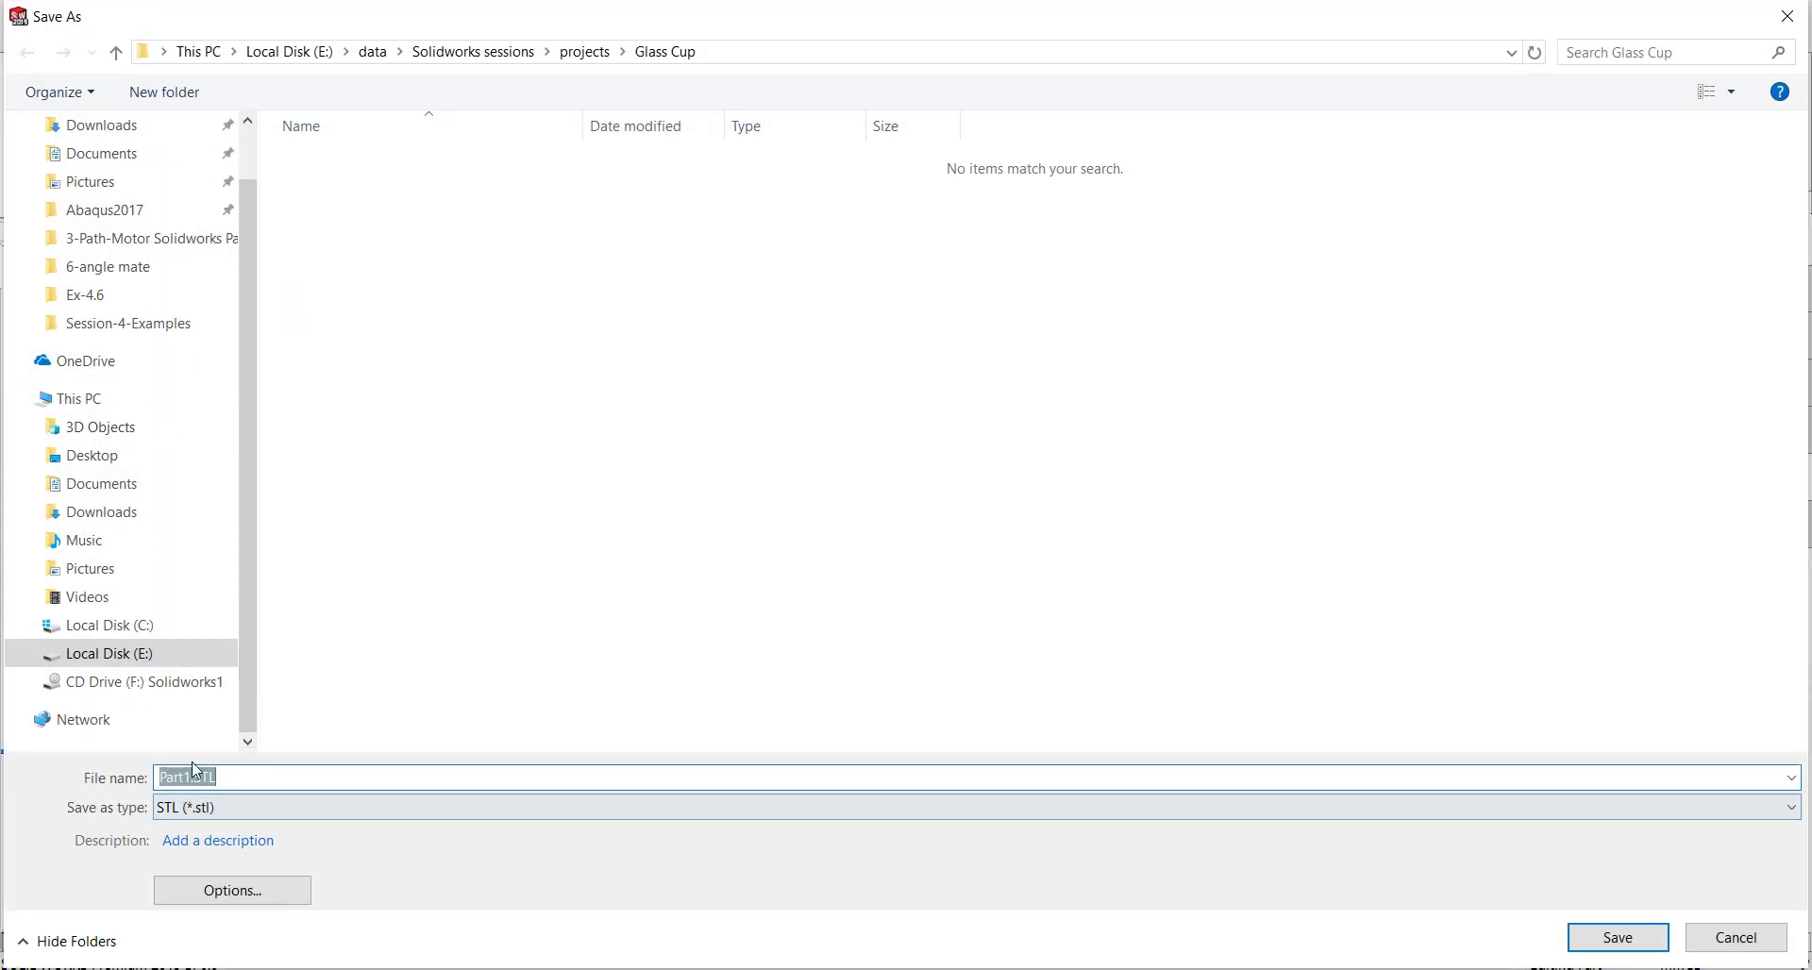
left_click(1713, 937)
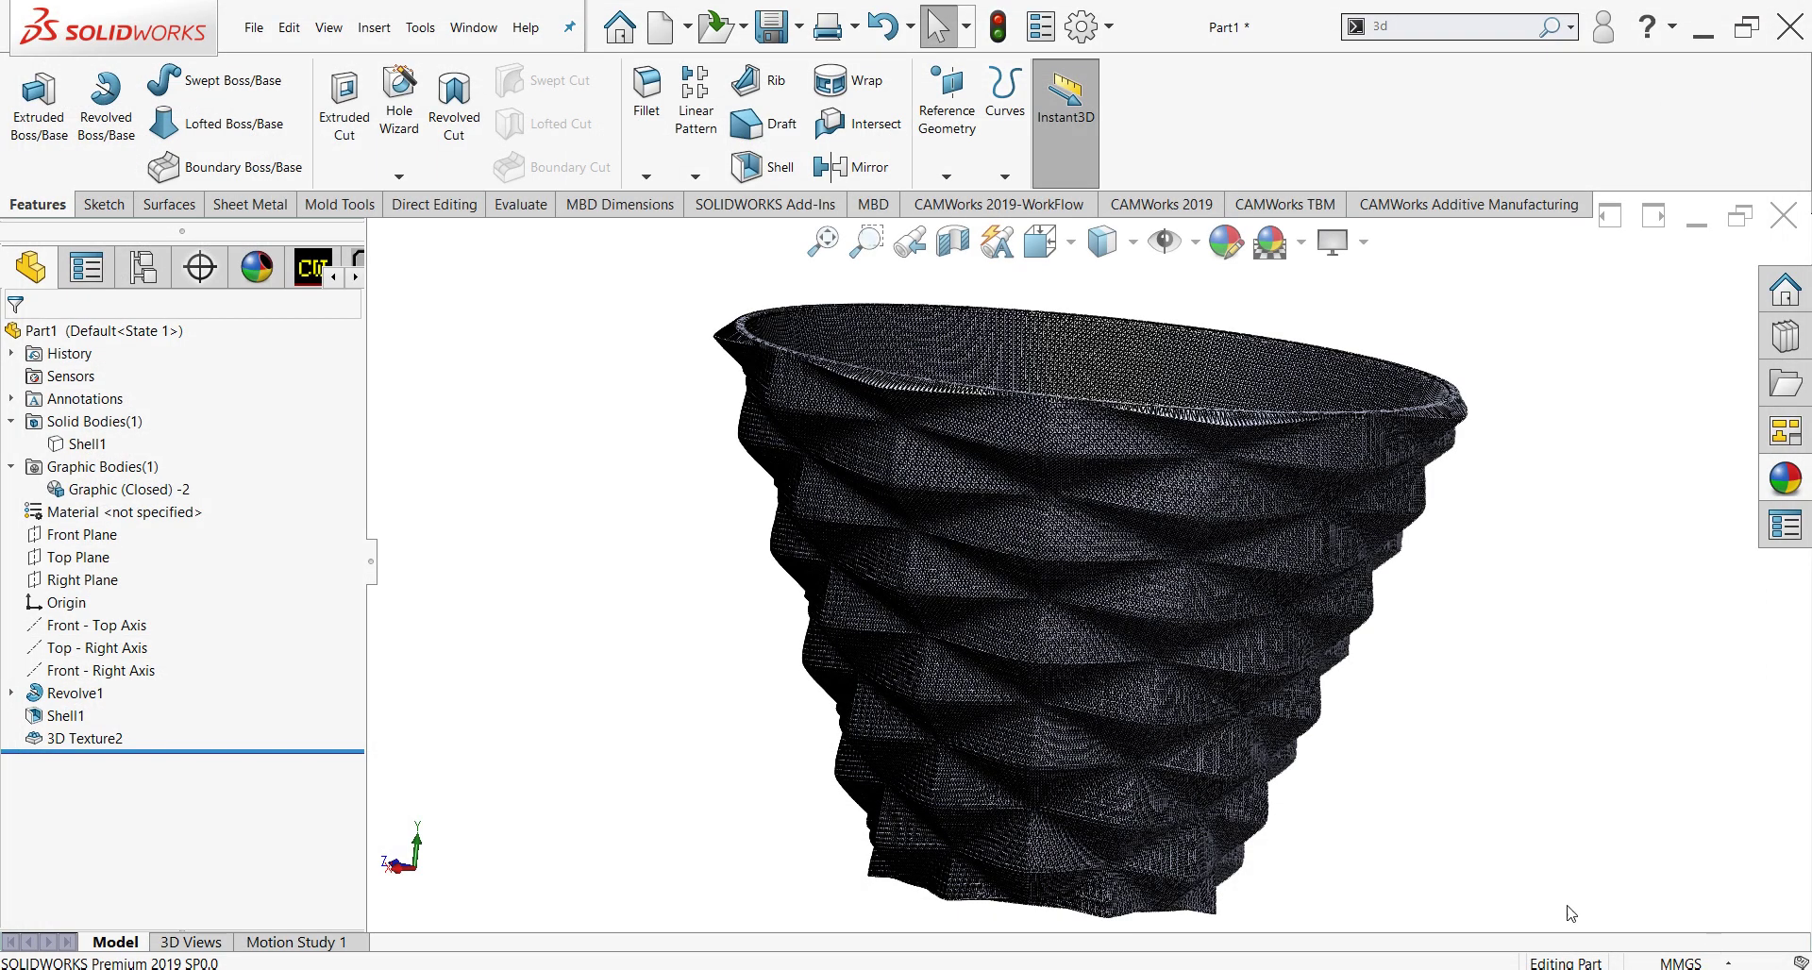